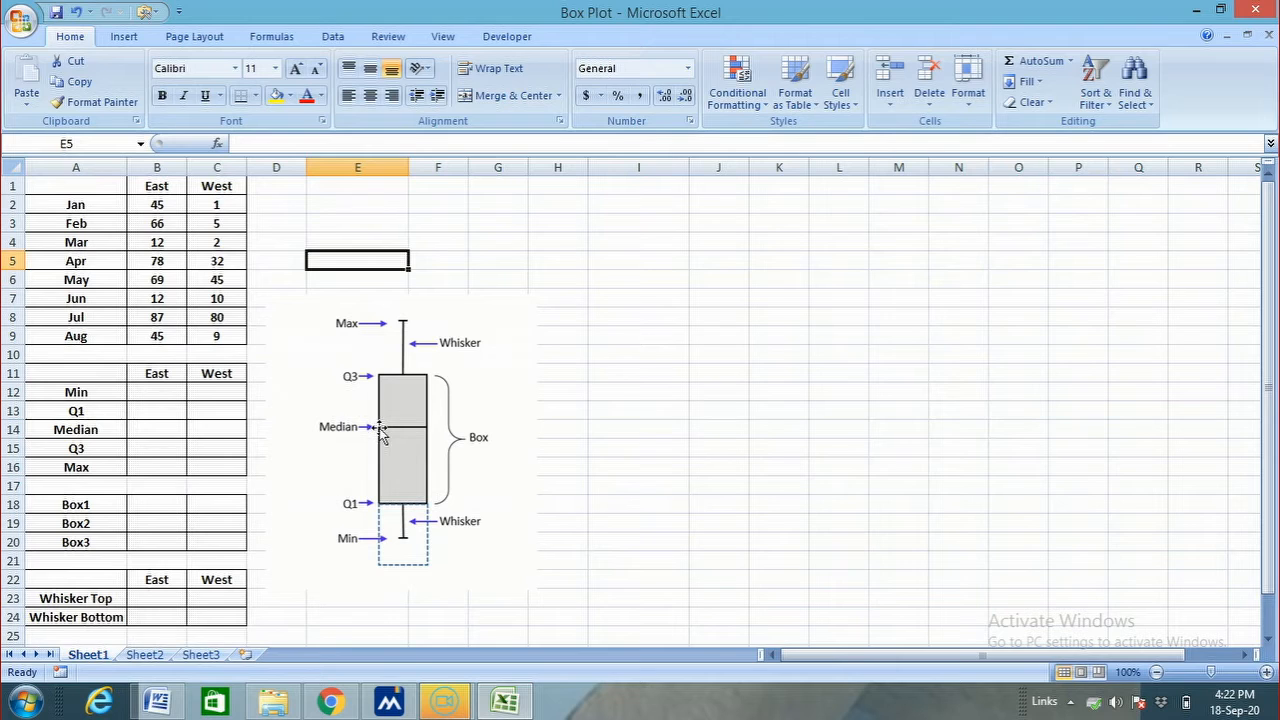
Calculate the East minimum in B12 using MIN over B2:B9
click(872, 392)
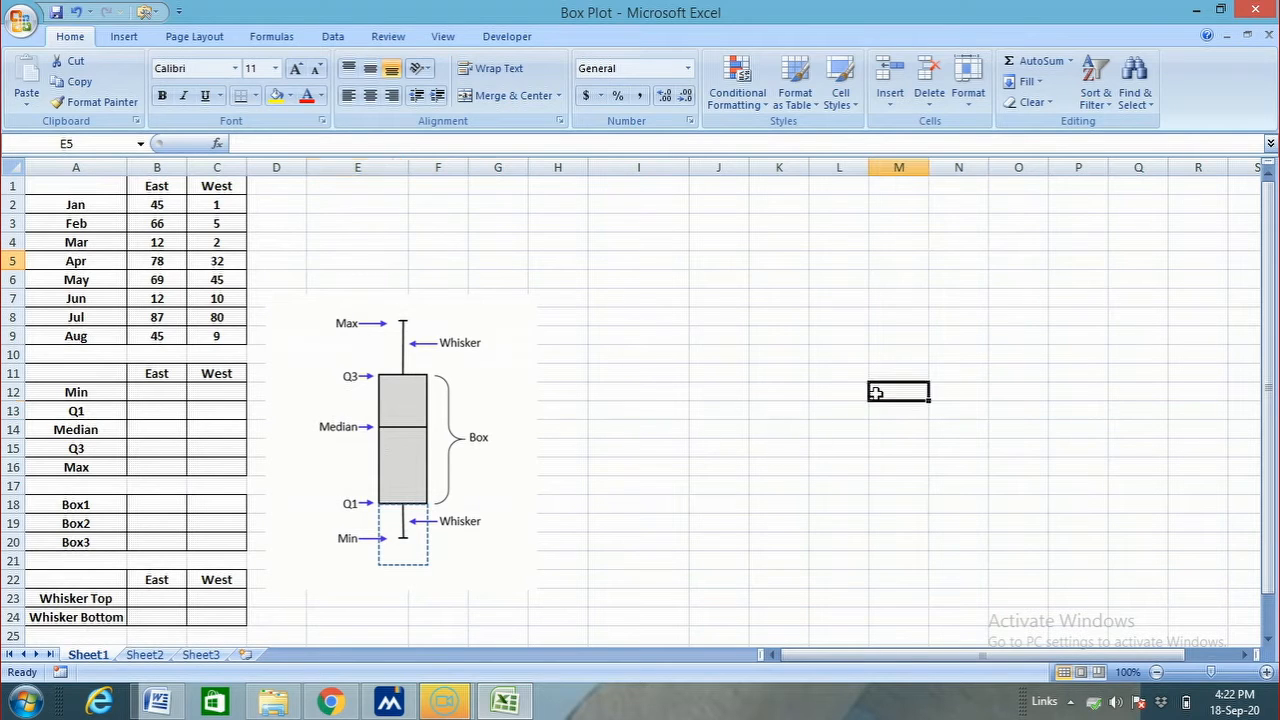
click(135, 397)
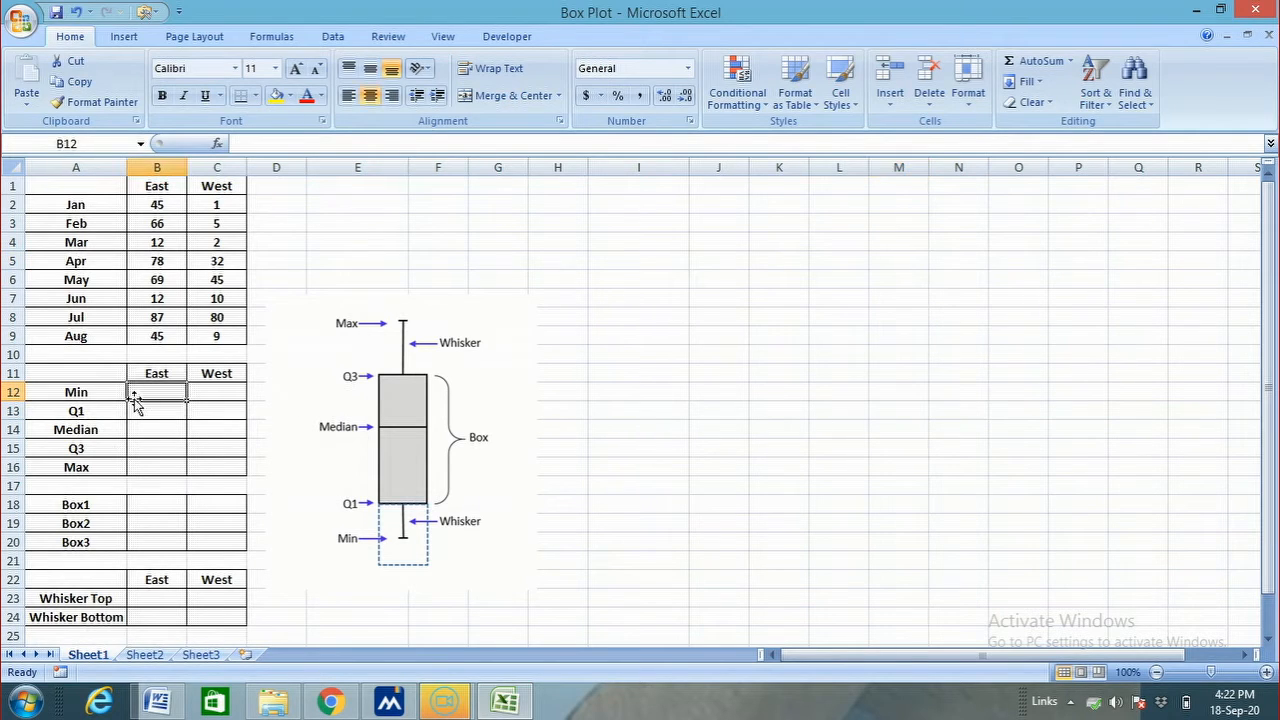
text(=min)
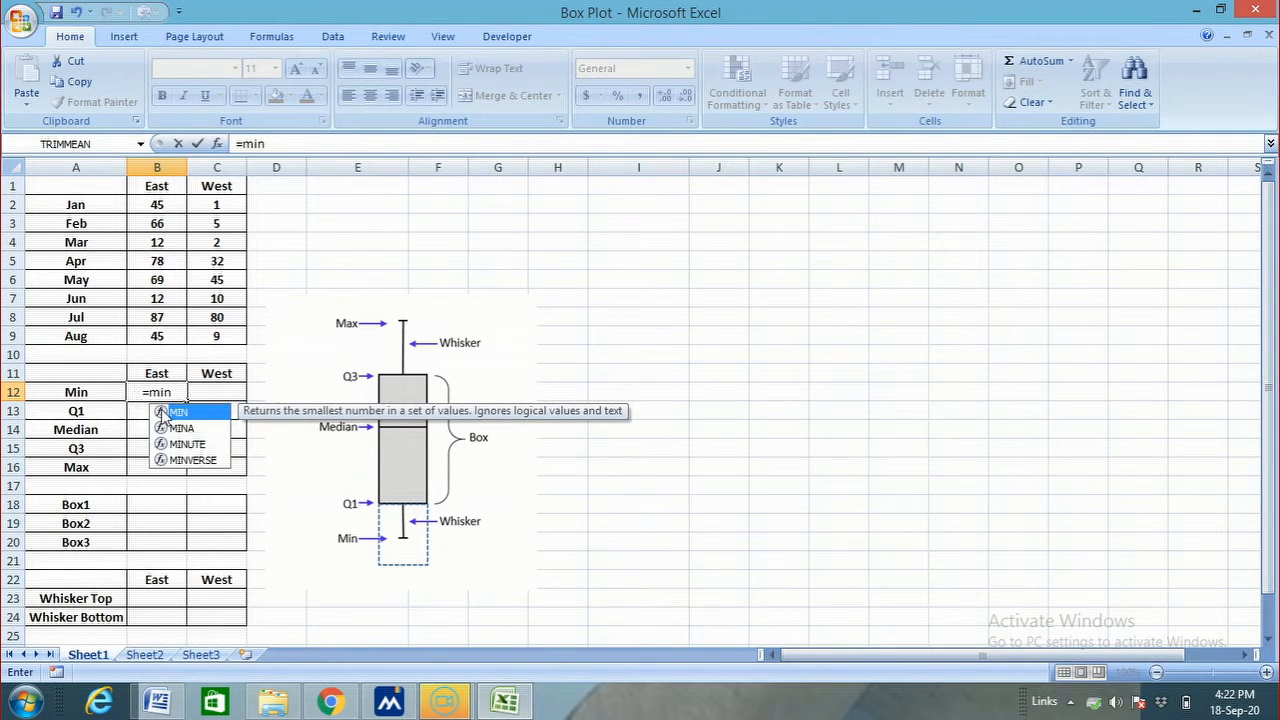
double_click(162, 412)
drag(160, 202, 154, 329)
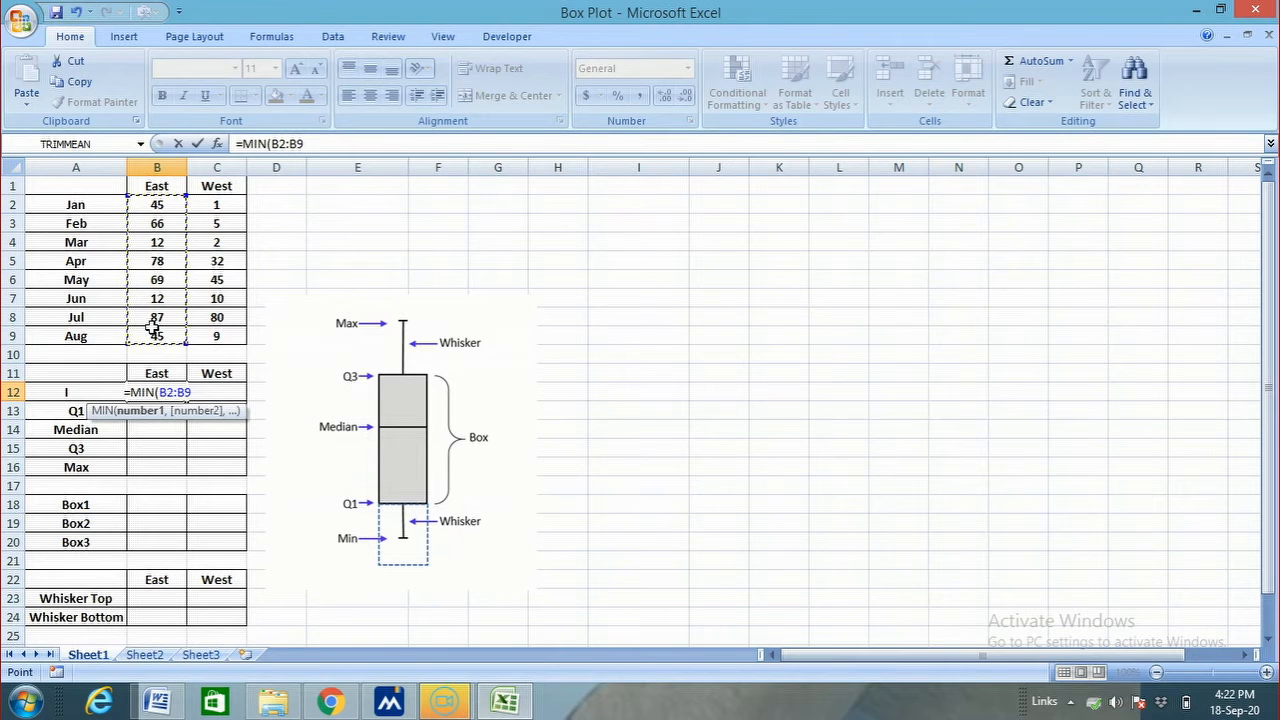
key(Return)
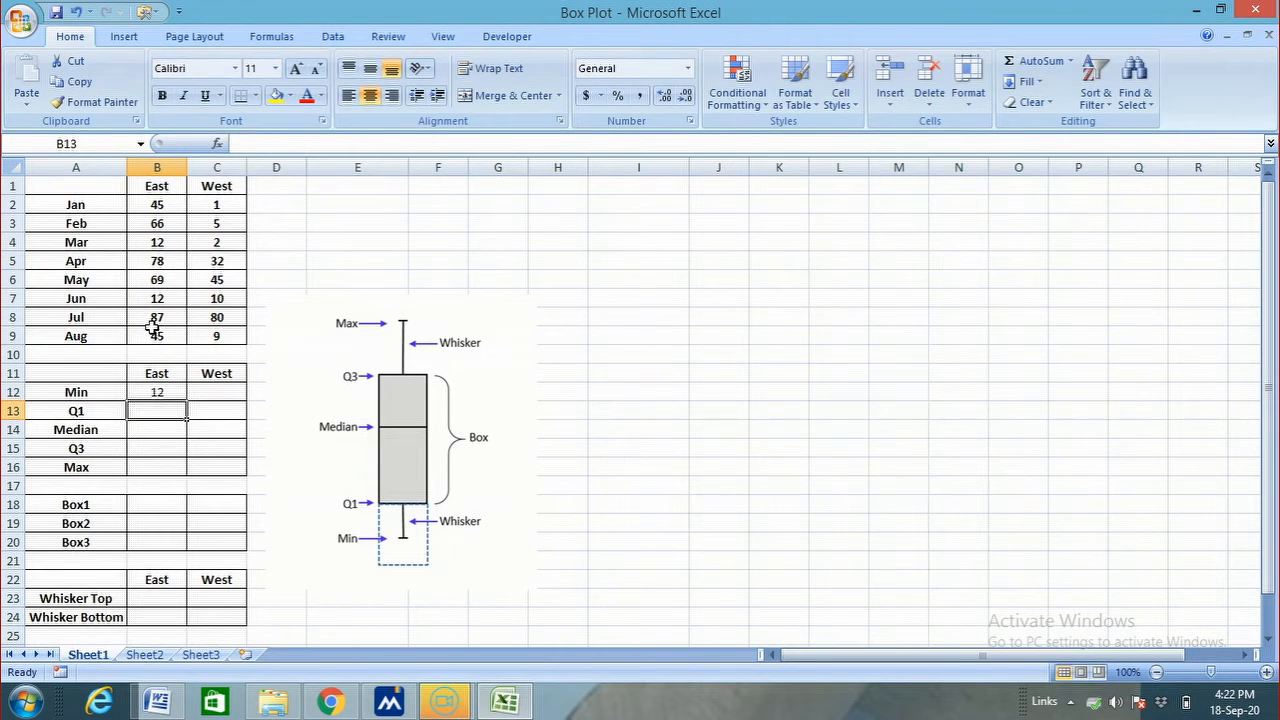
Calculate the East first quartile in B13 with the array formula QUARTILE(B2:B9,1)
text(=)
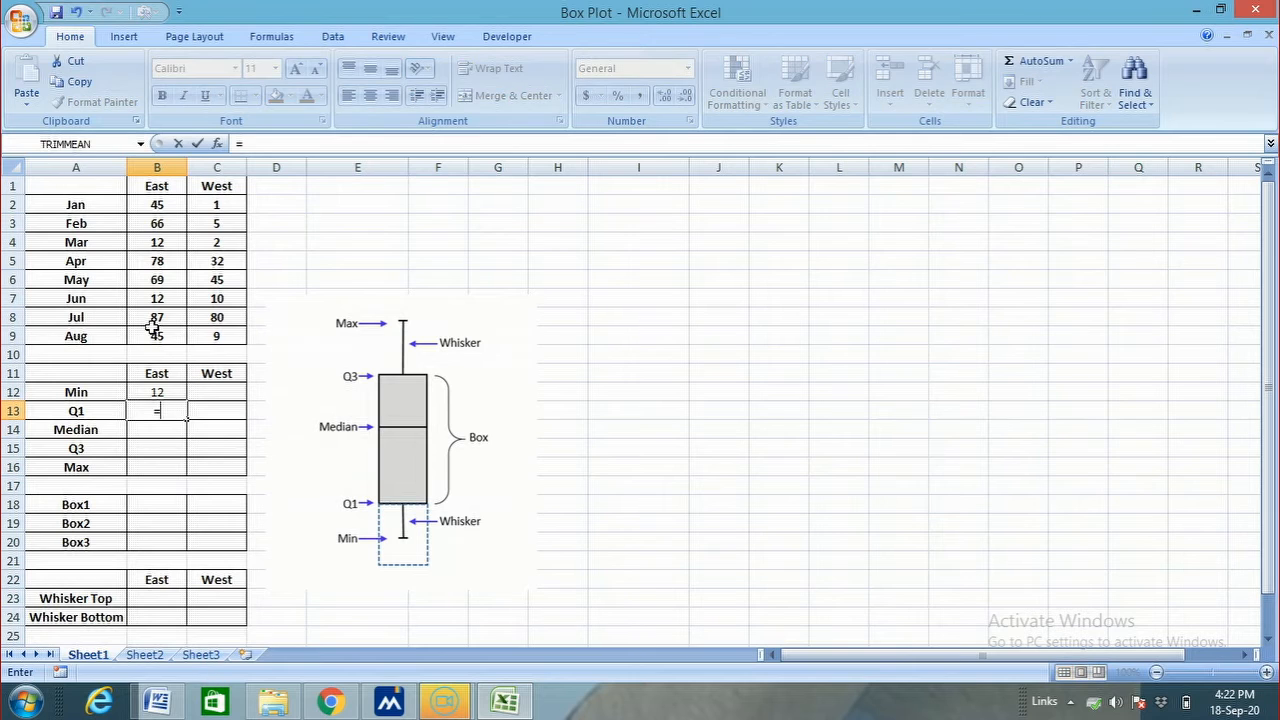
text(qu)
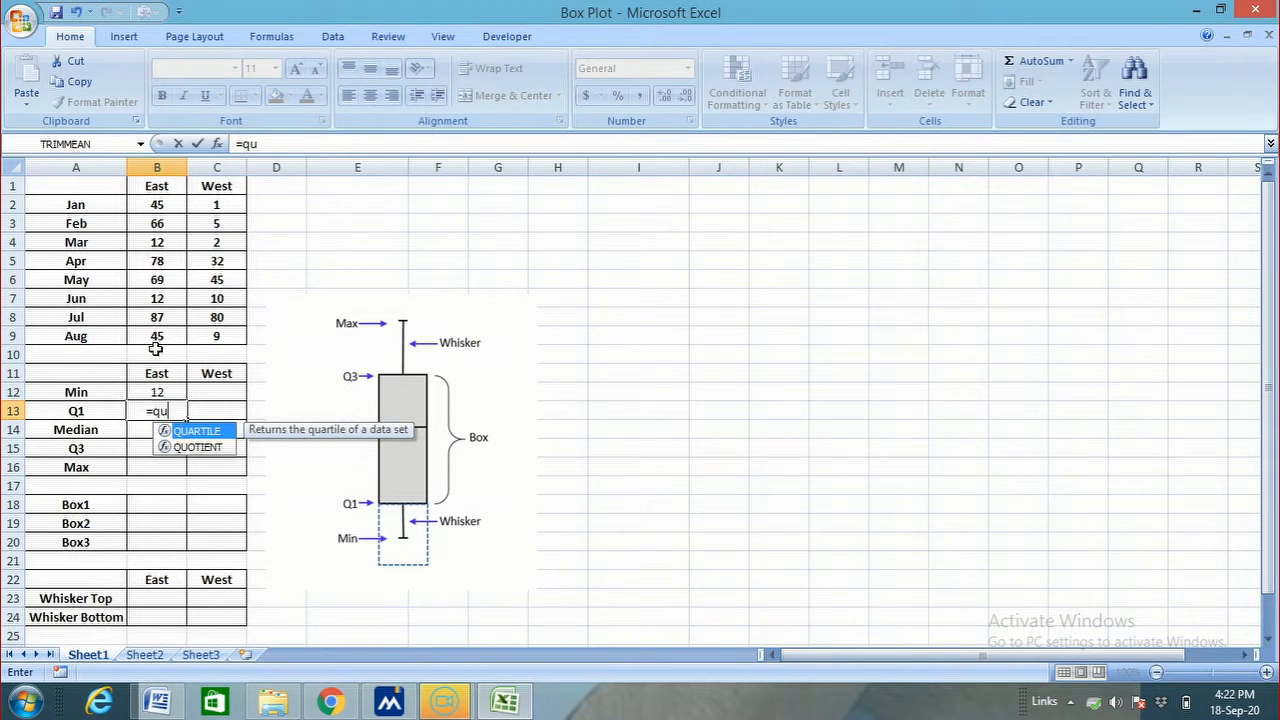
double_click(166, 431)
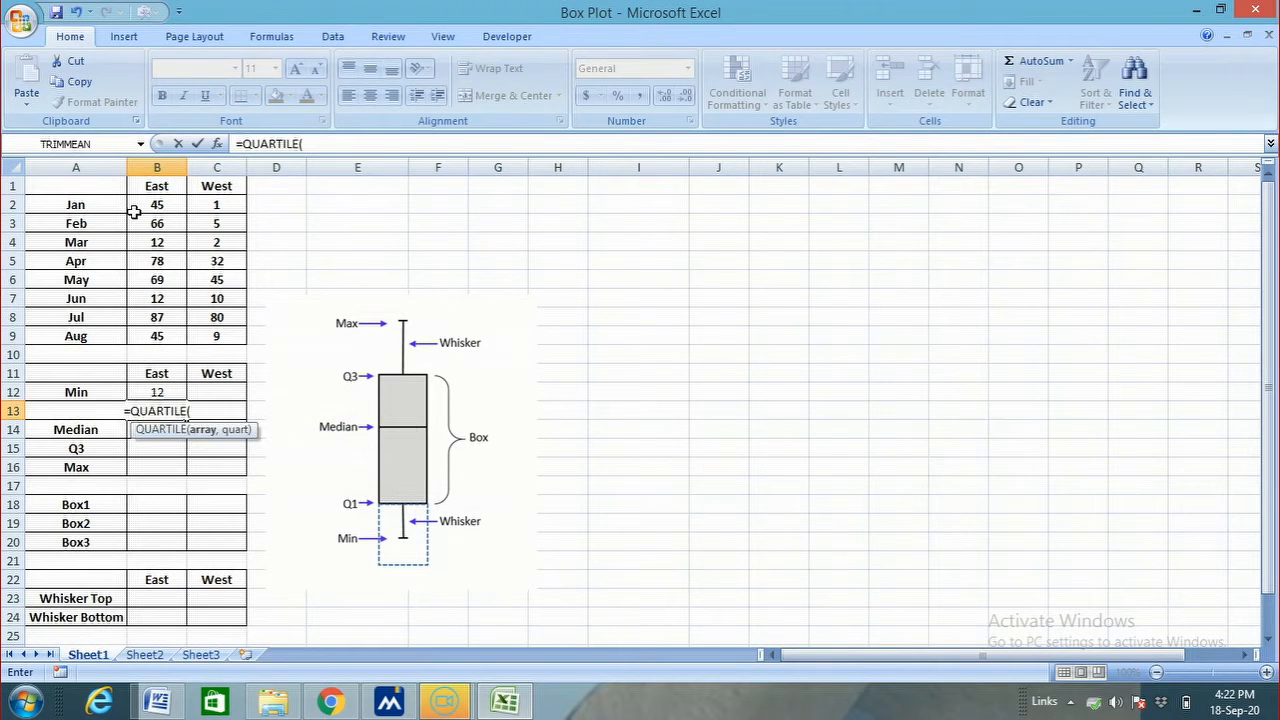
drag(134, 206, 155, 336)
text(,)
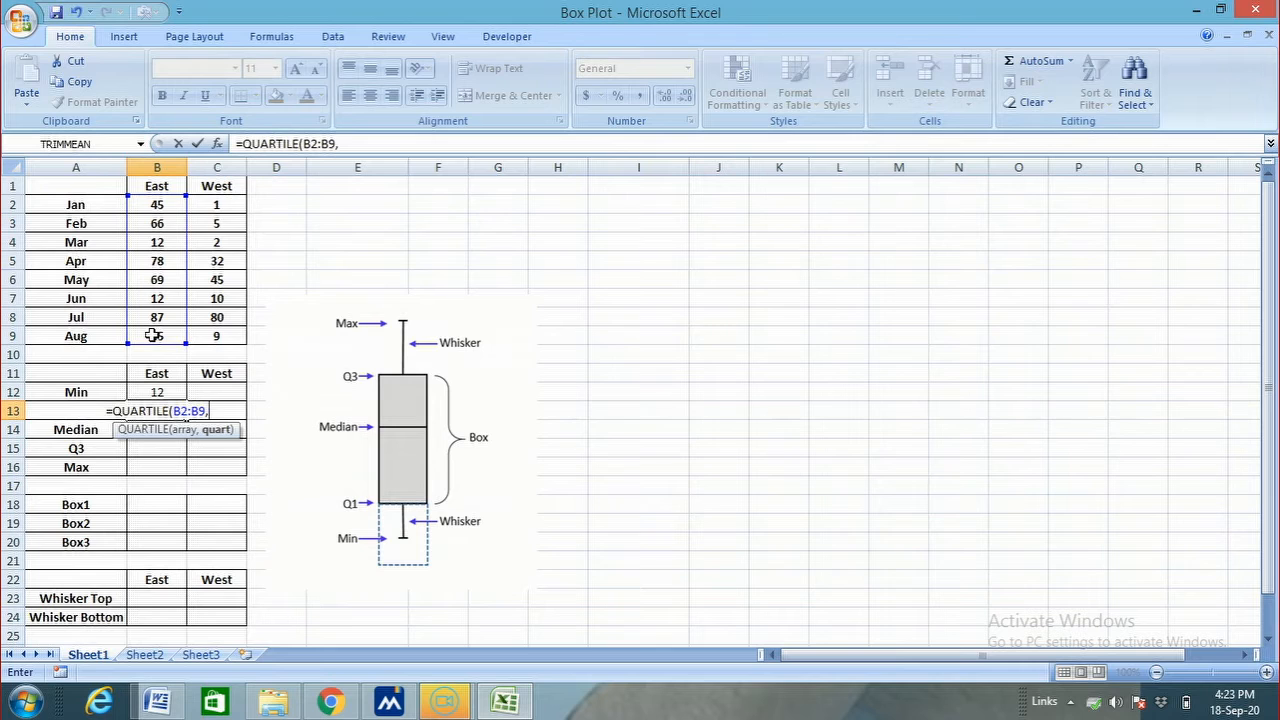
text(1)
key(ctrl+shift+Return)
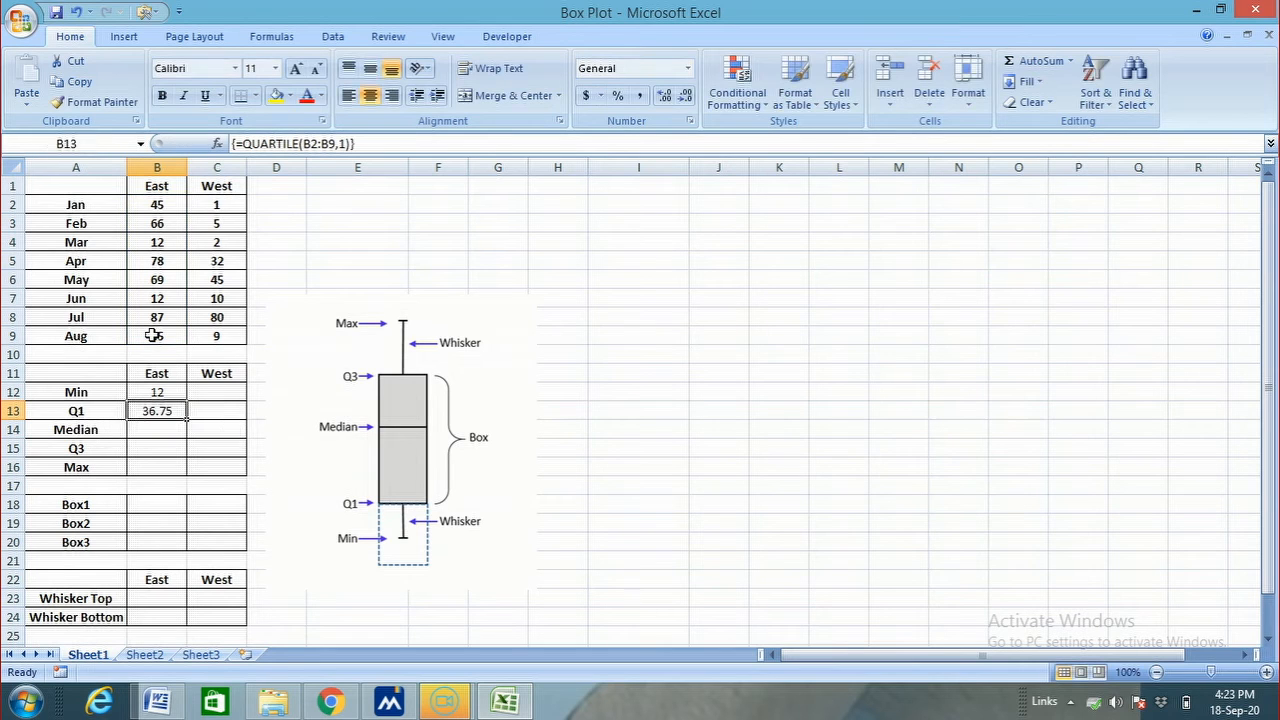
Calculate the East median in B14 with the array formula MEDIAN(B2:B9)
click(166, 424)
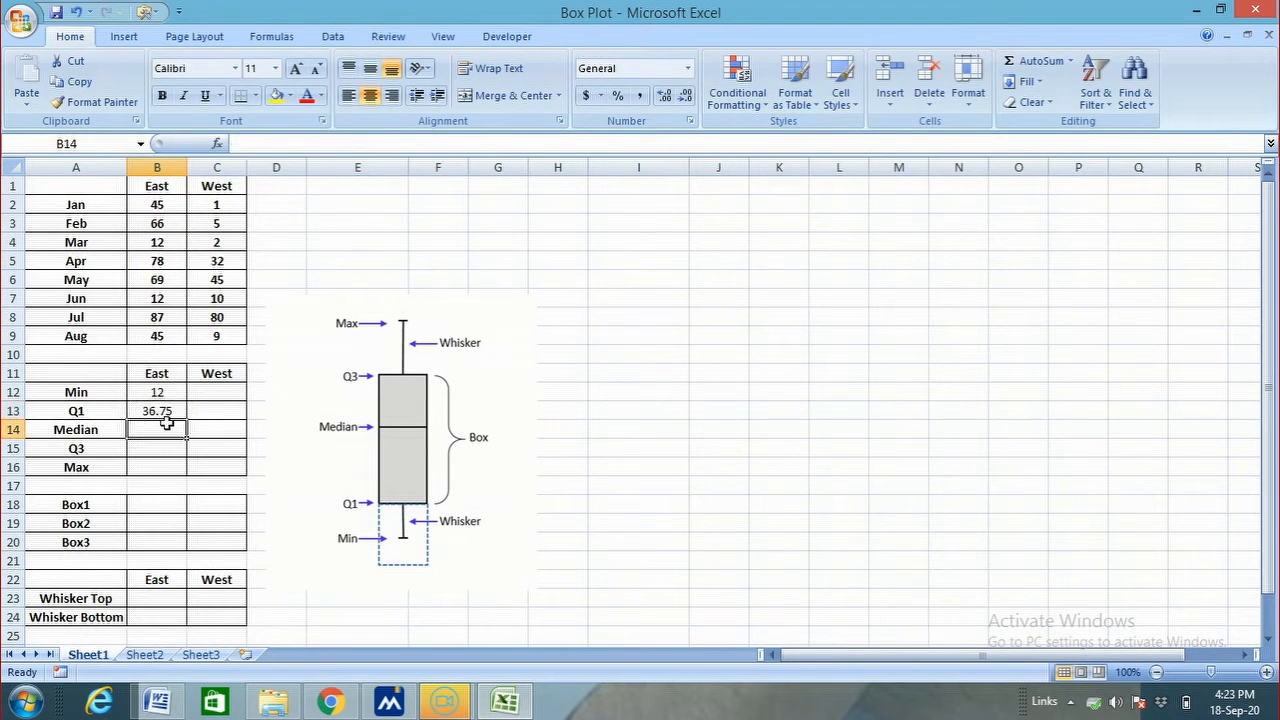
text(=me)
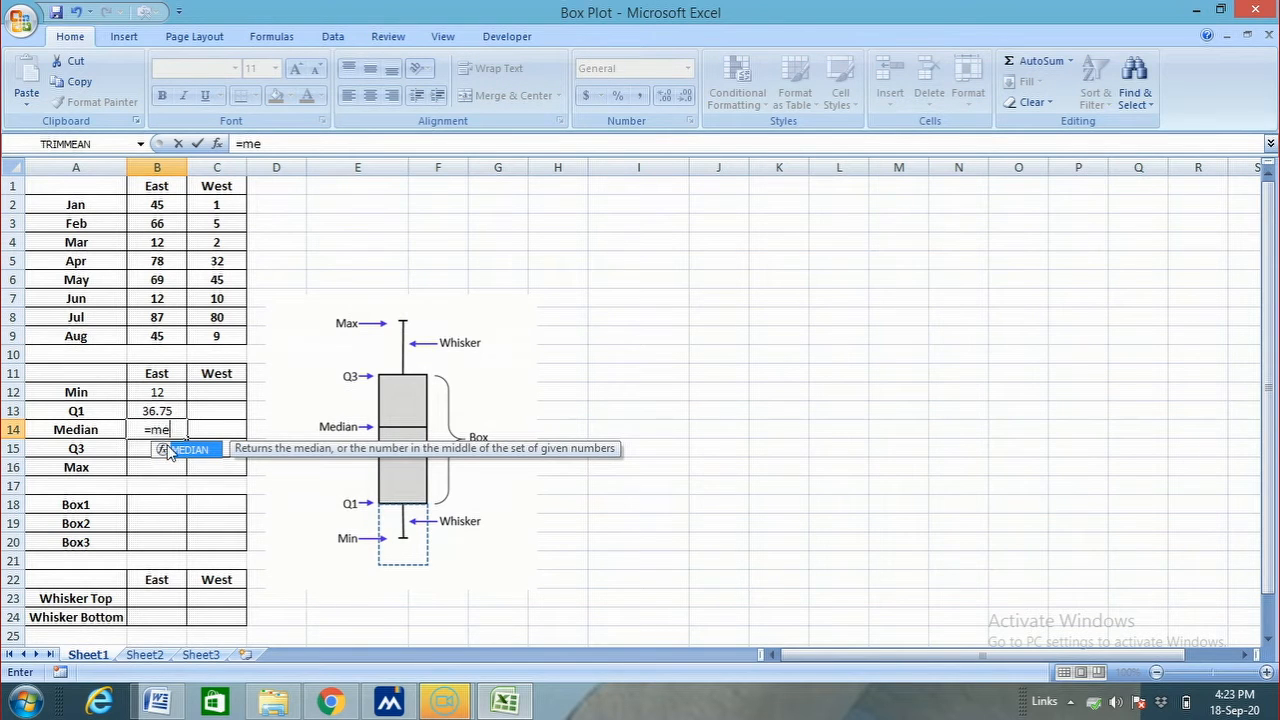
double_click(162, 451)
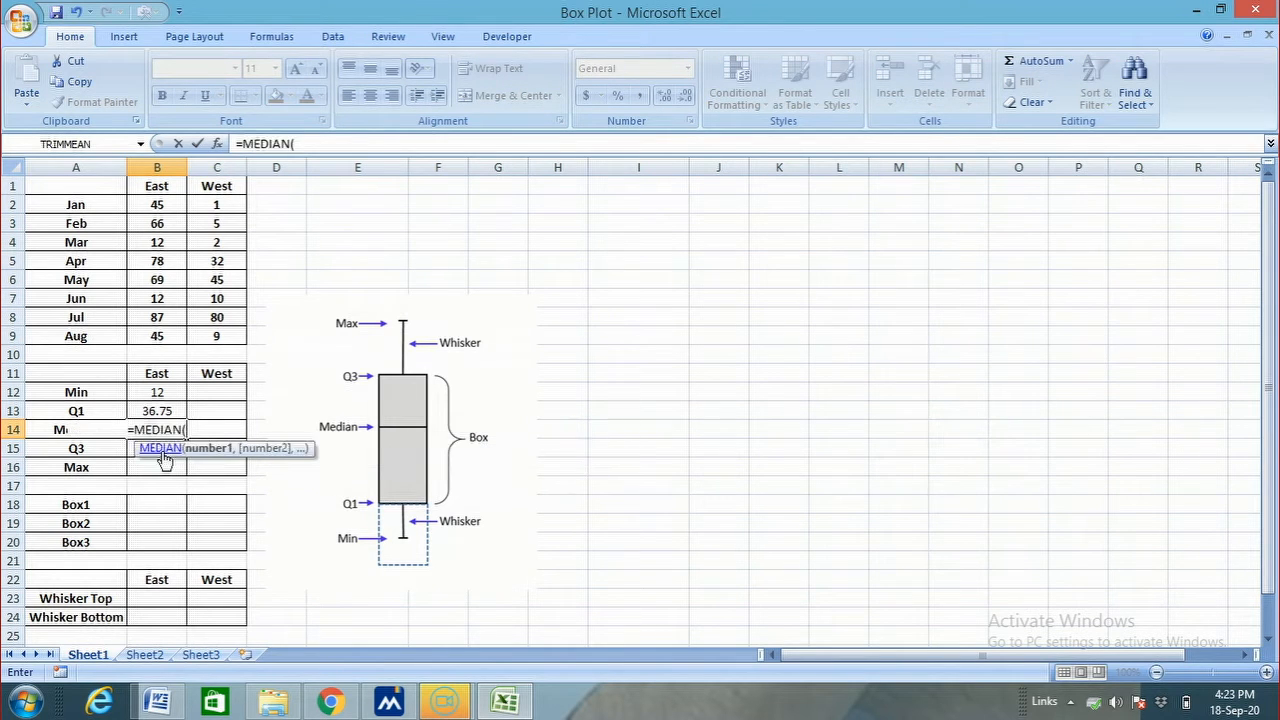
drag(174, 208, 158, 338)
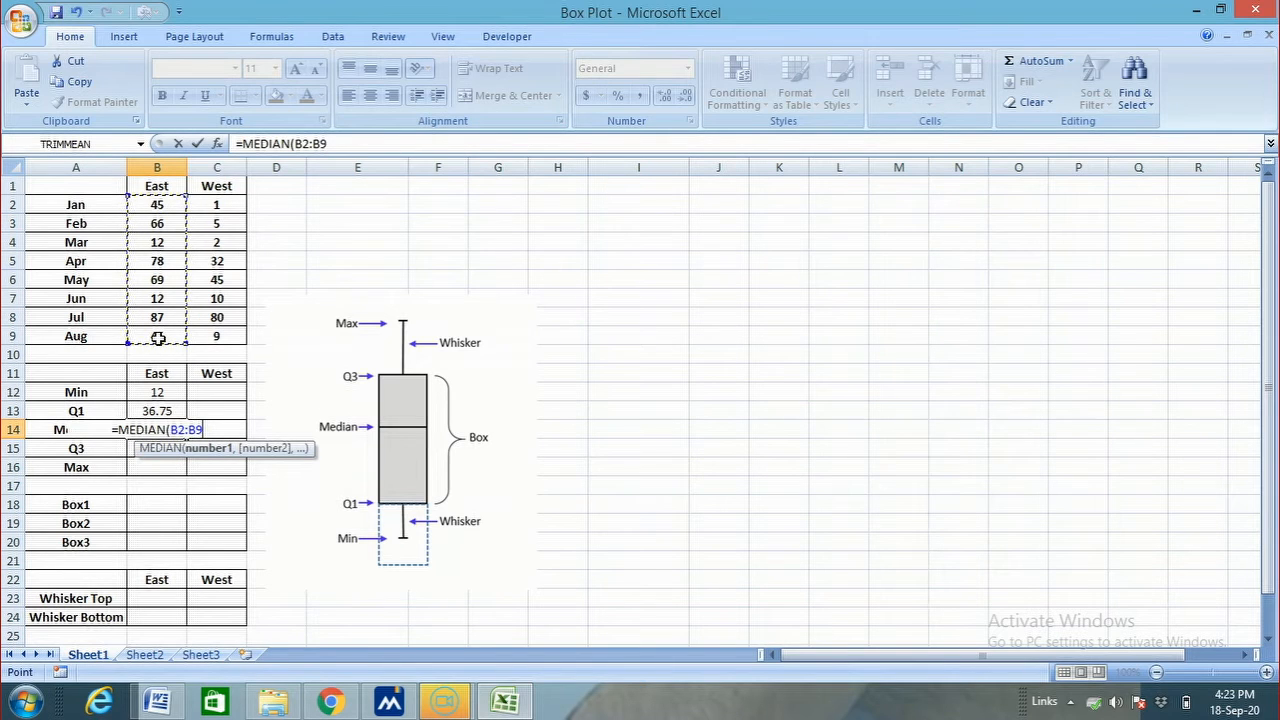
key(ctrl+shift+Return)
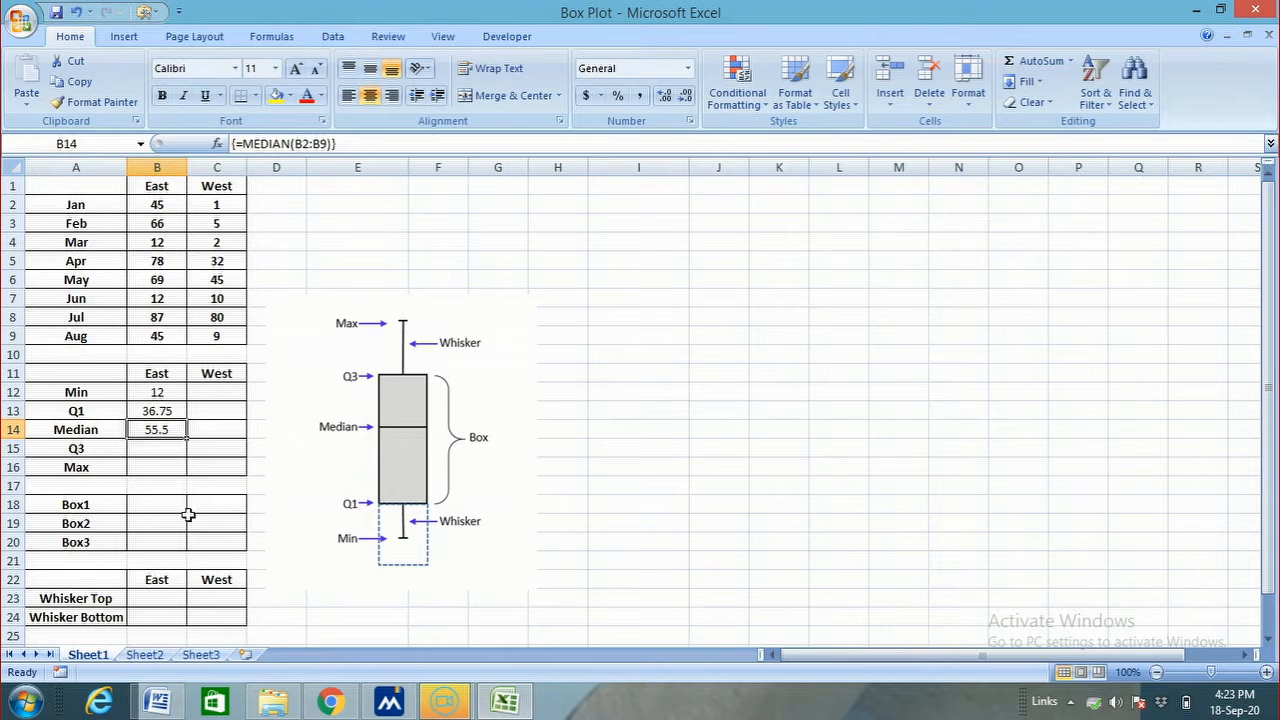
Calculate the East third quartile in B15 with the array formula QUARTILE(B2:B9,3)
click(173, 452)
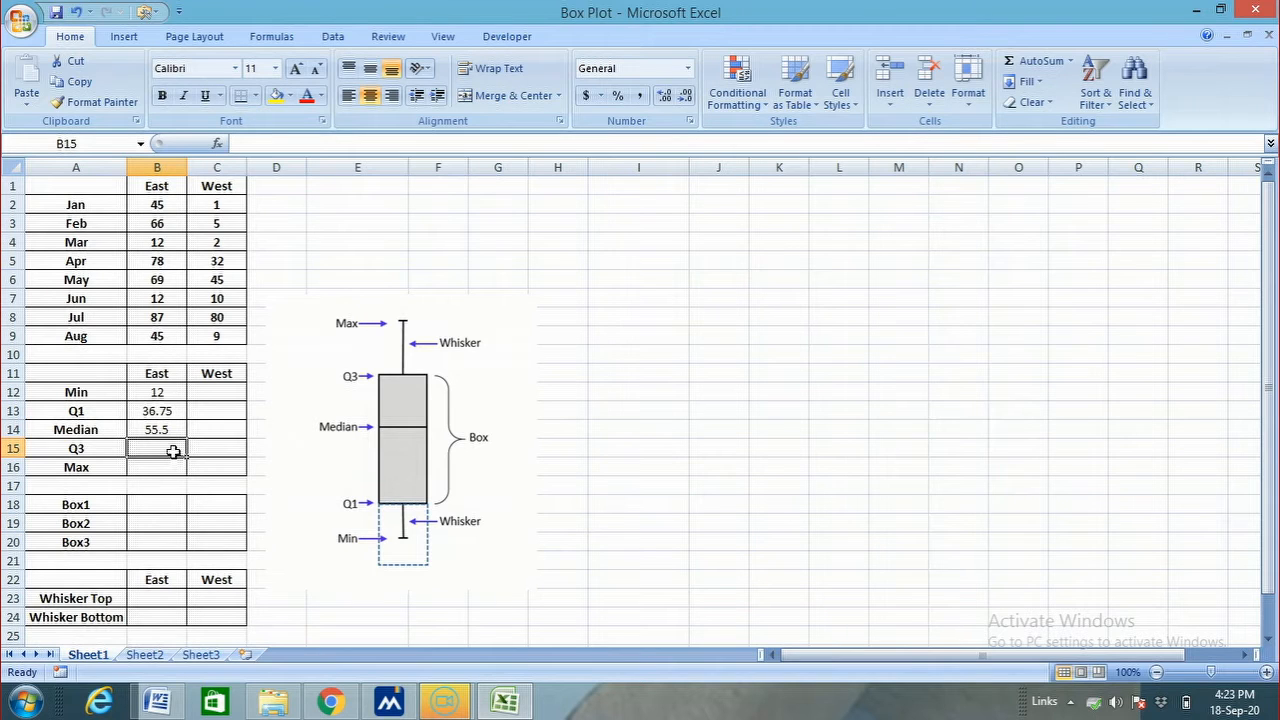
text(=)
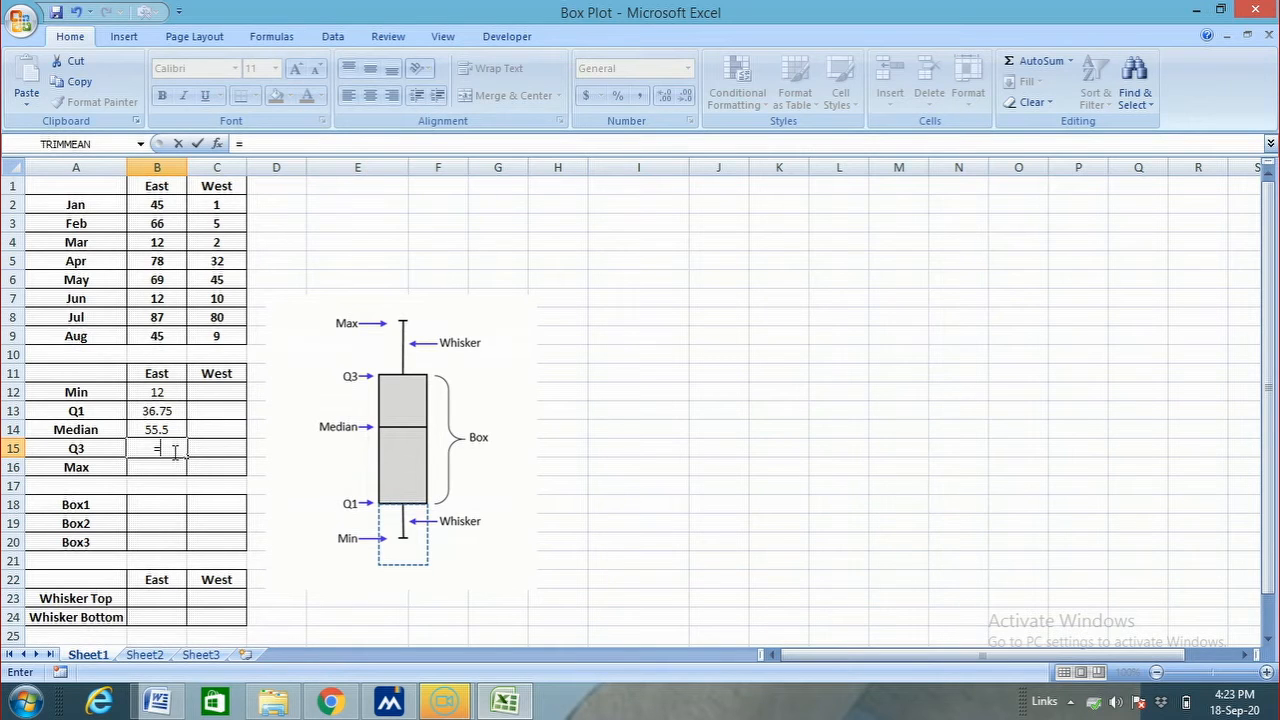
text(qu)
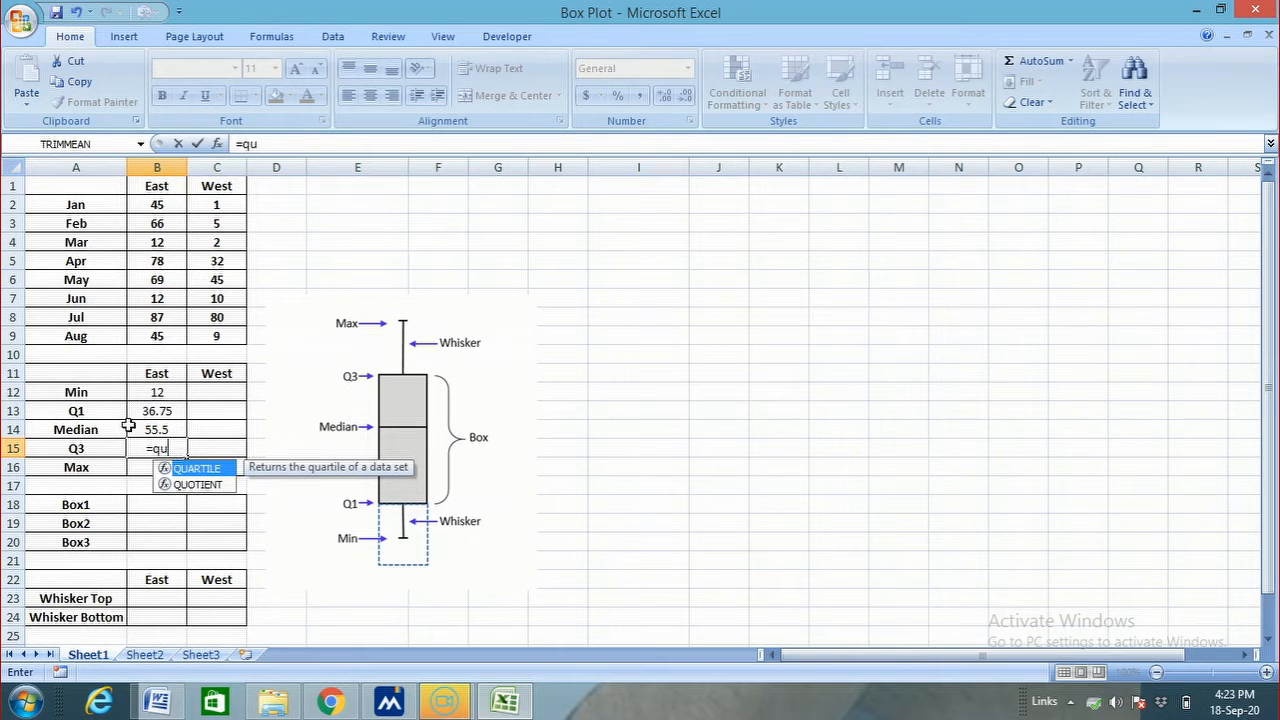
double_click(170, 469)
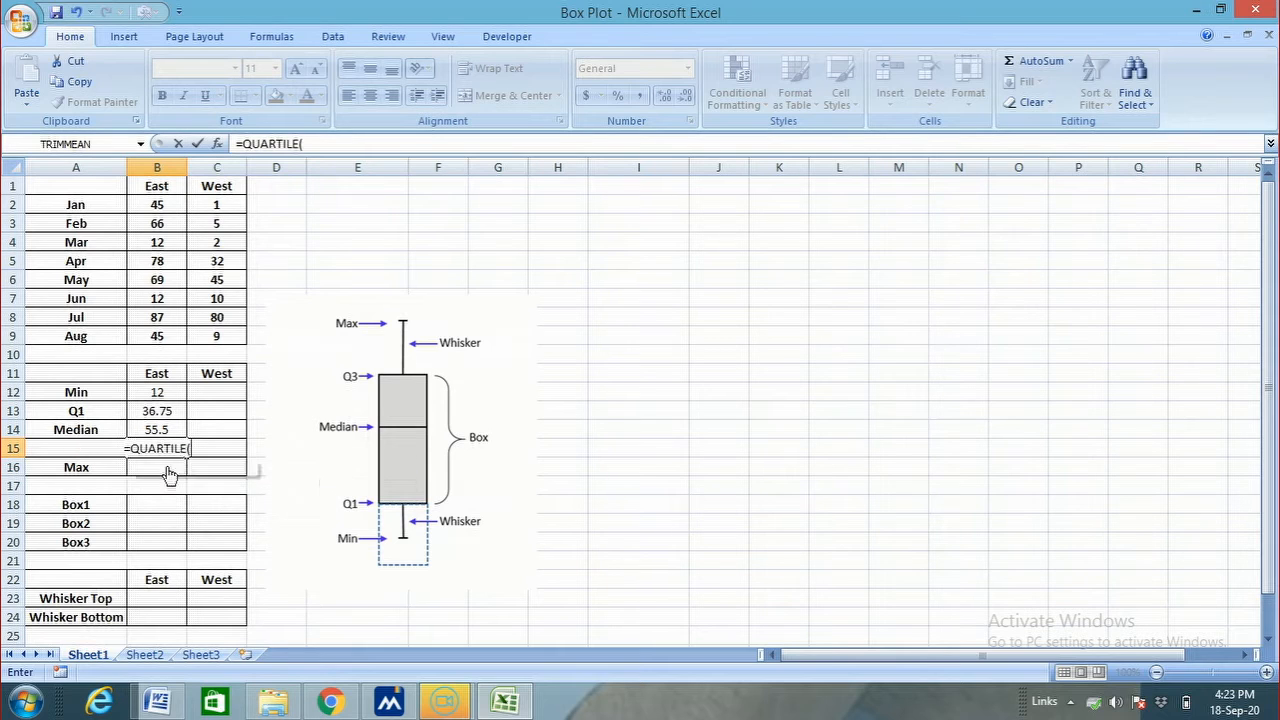
drag(164, 204, 160, 330)
text(,3)
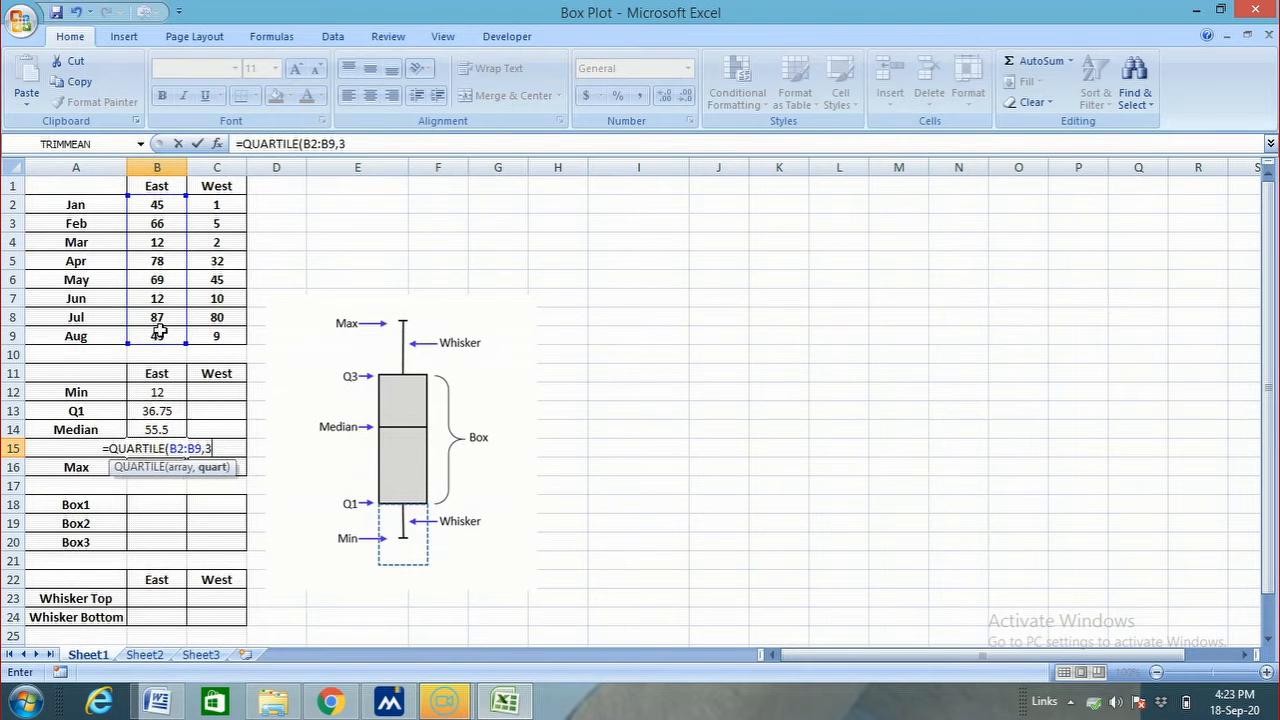
text())
key(ctrl+shift+Return)
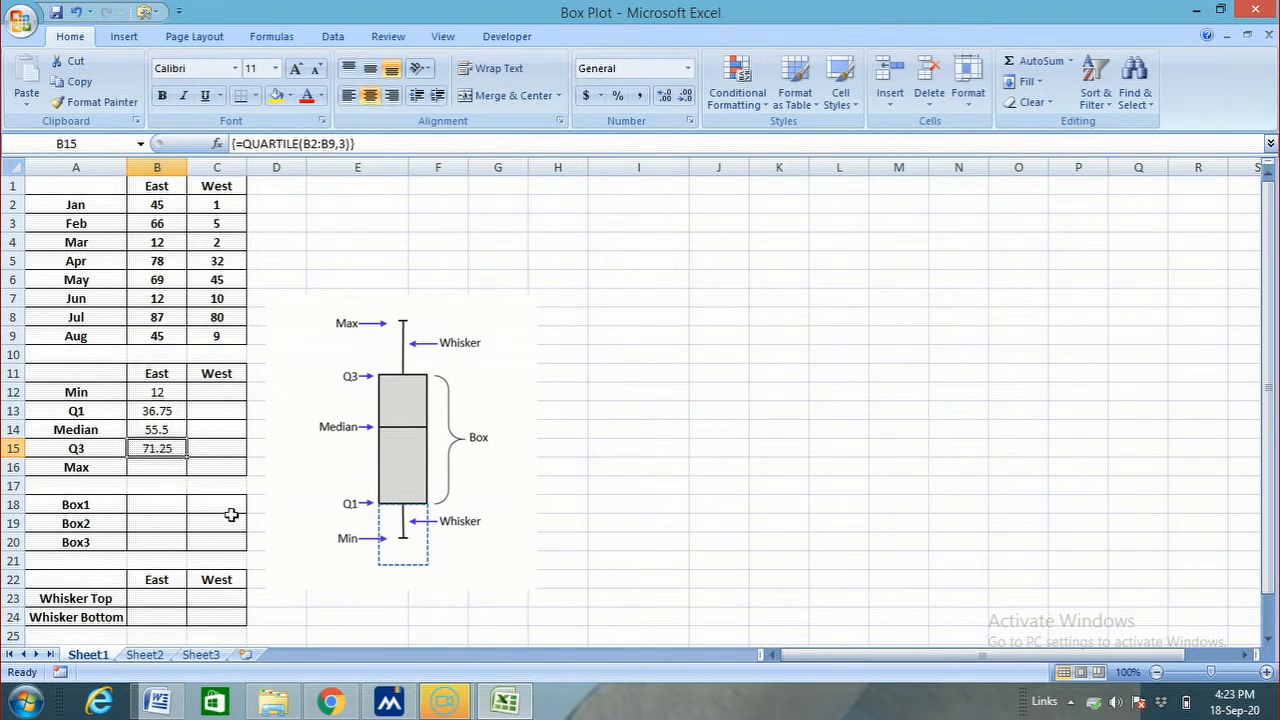
Calculate the East maximum in B16 with the array formula MAX(B2:B9)
click(155, 464)
text(=ma)
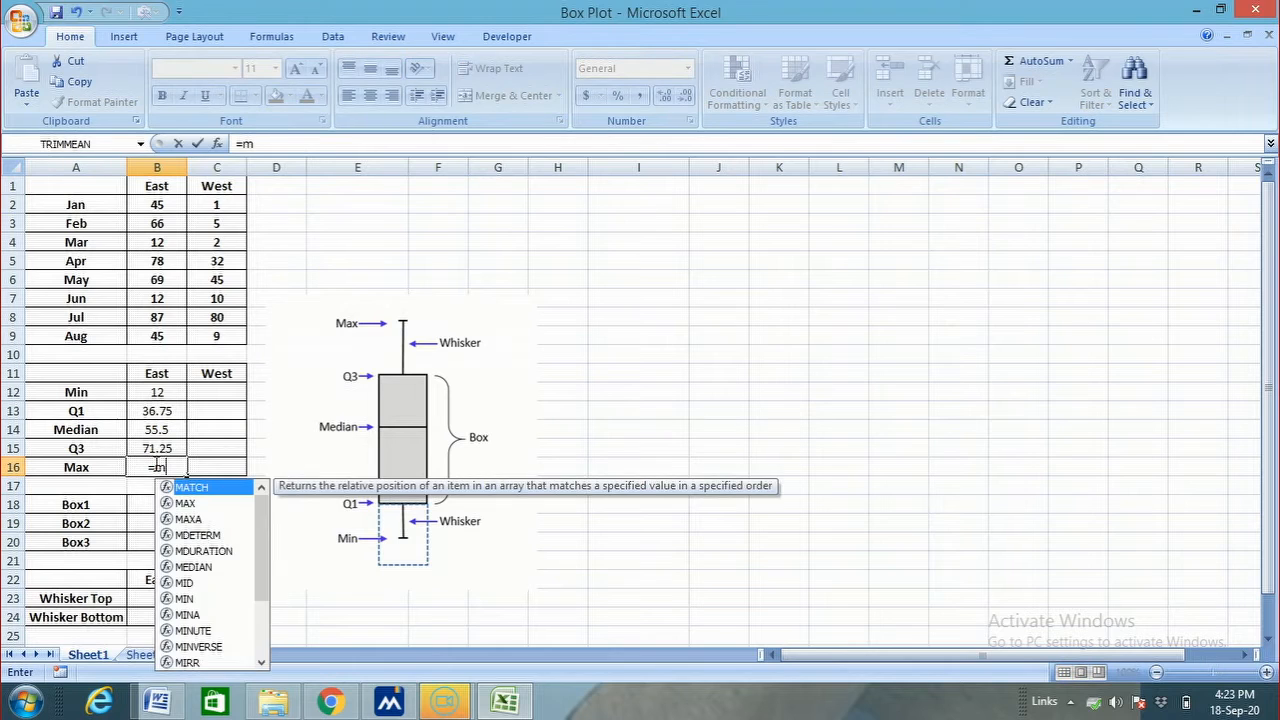
click(166, 505)
double_click(166, 505)
drag(157, 204, 158, 334)
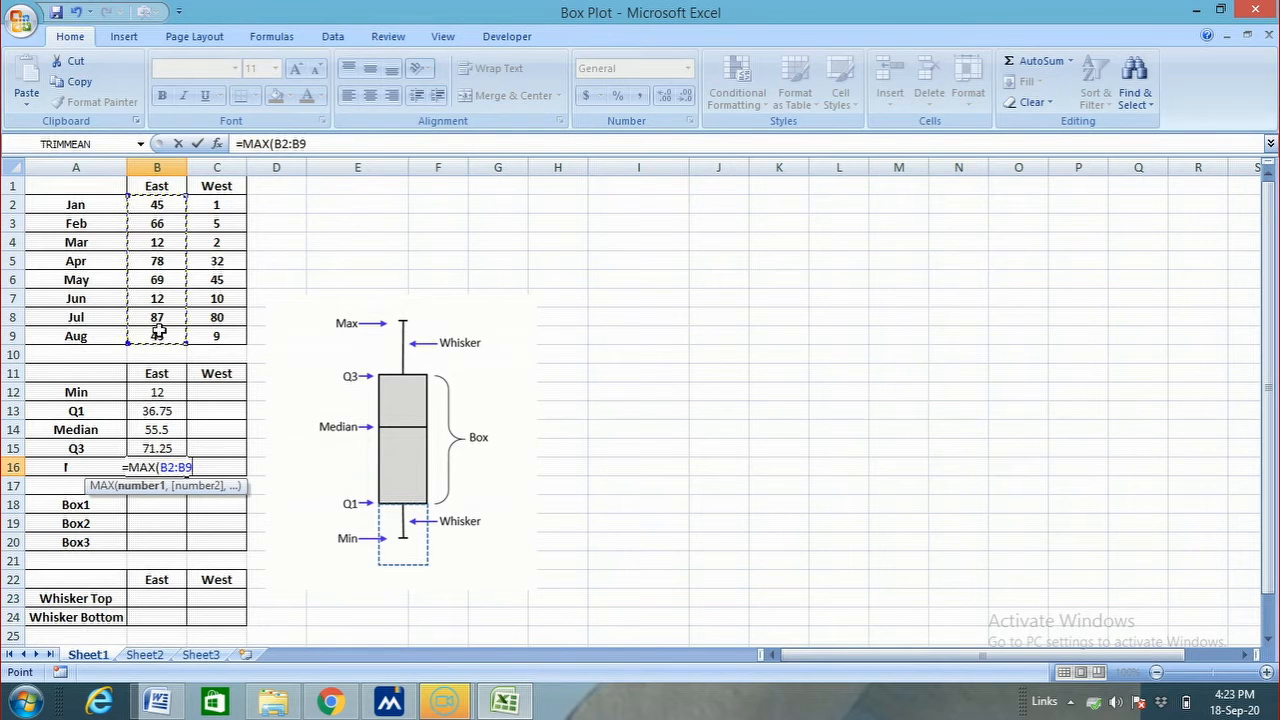
text())
key(ctrl+shift+Return)
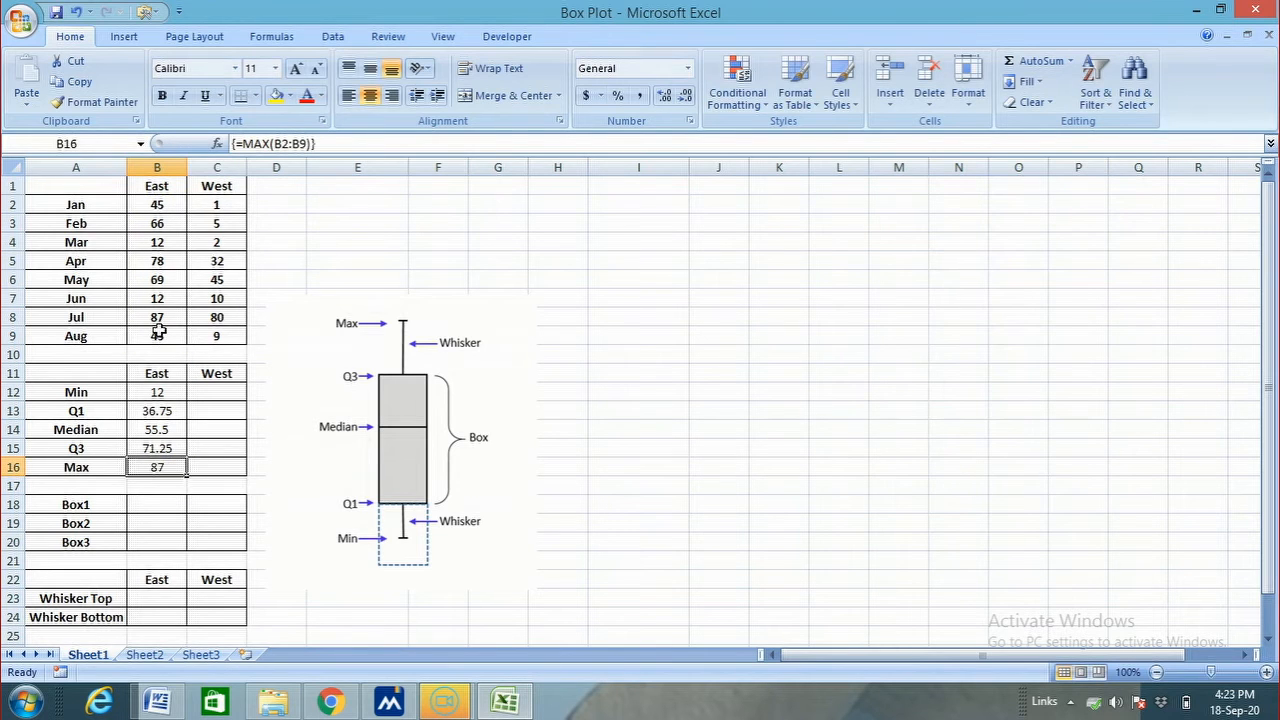
Fill the East statistics formulas in B12:B16 across to the West column, C12:C16
click(954, 465)
drag(168, 397, 230, 480)
click(734, 455)
click(160, 505)
click(780, 486)
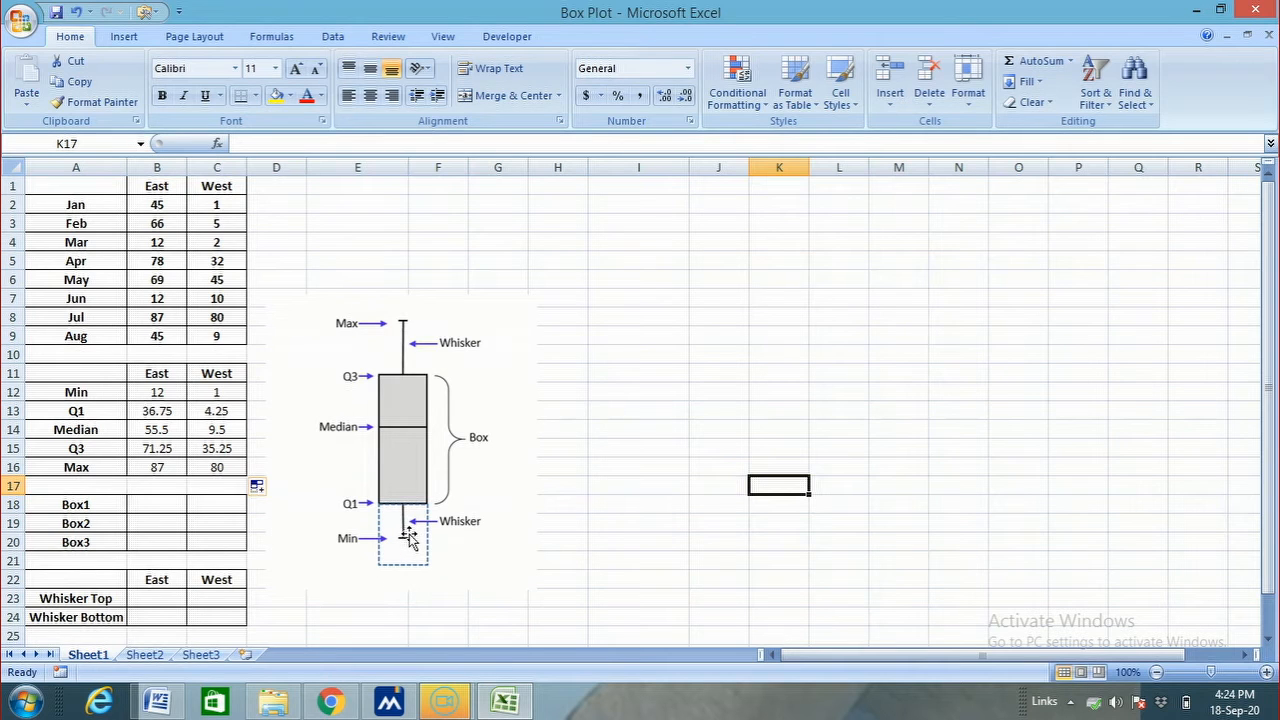
click(640, 484)
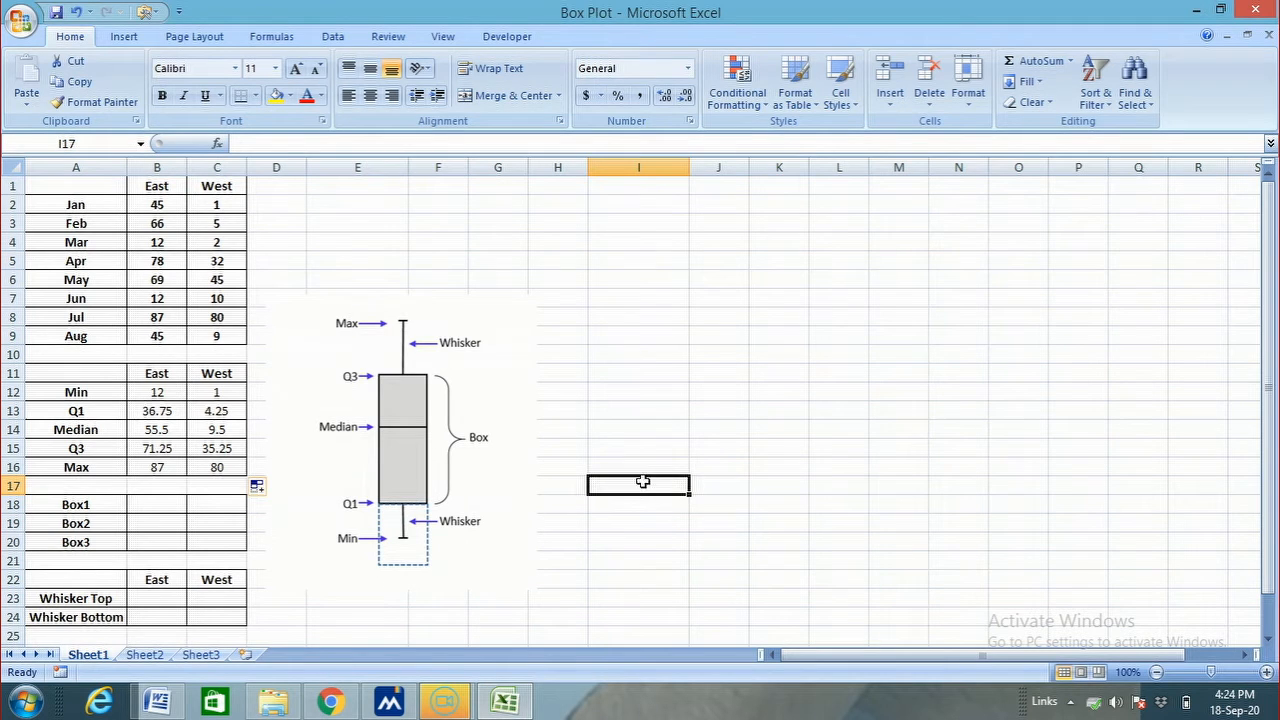
Calculate the East Box1 value in B18 as Q1 minus Min, using =B13-B12
click(177, 508)
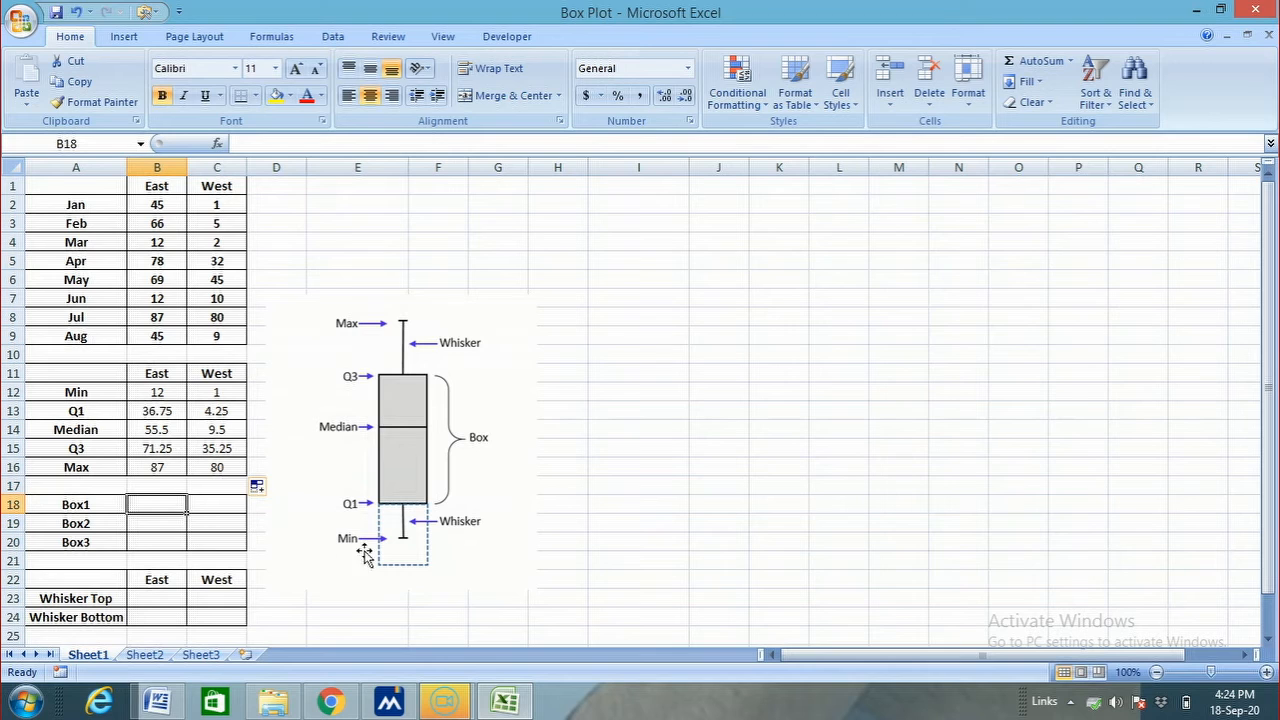
text(=)
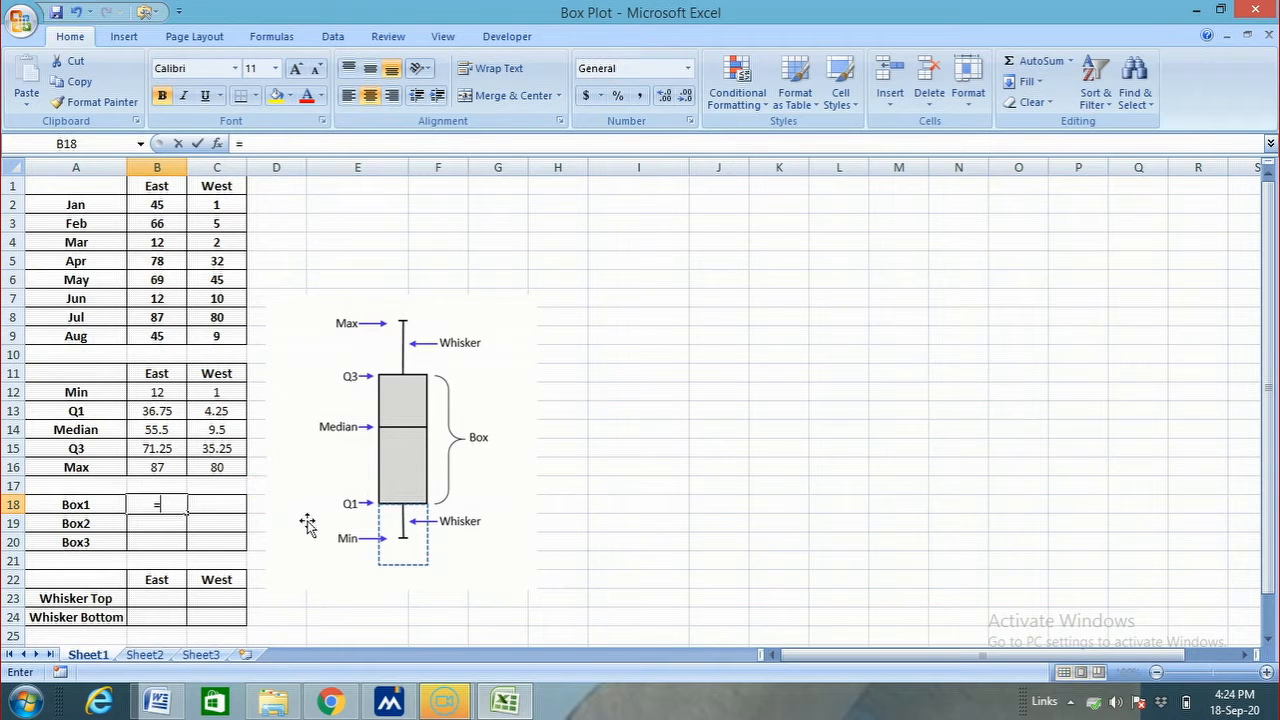
click(160, 412)
text(-)
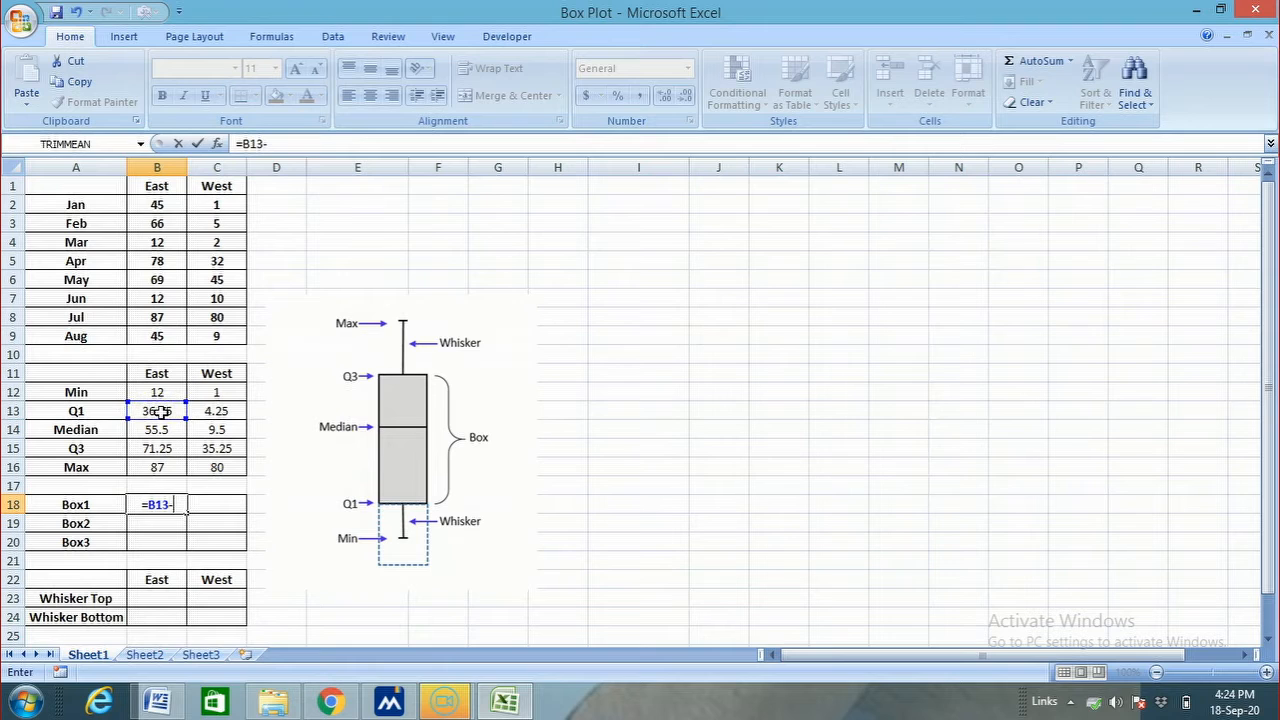
click(157, 391)
key(Return)
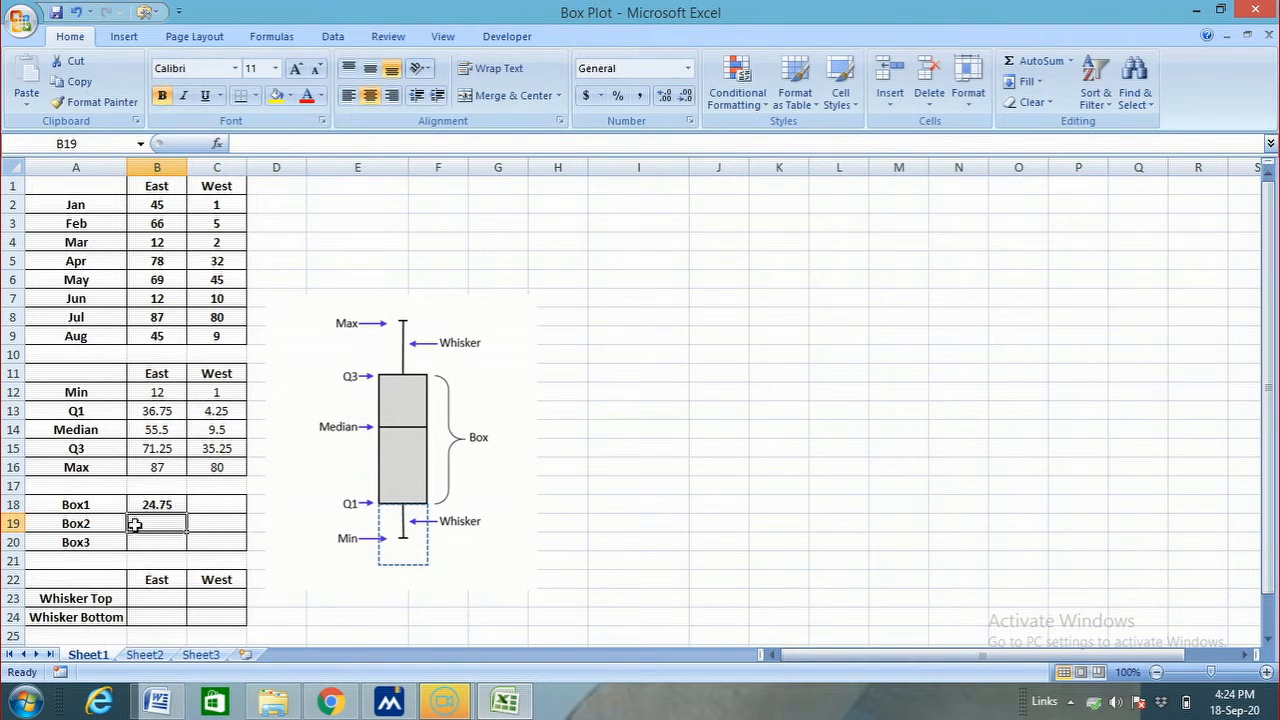
Calculate the East Box2 value in B19 as Median minus Q1, using =B14-B13
text(=)
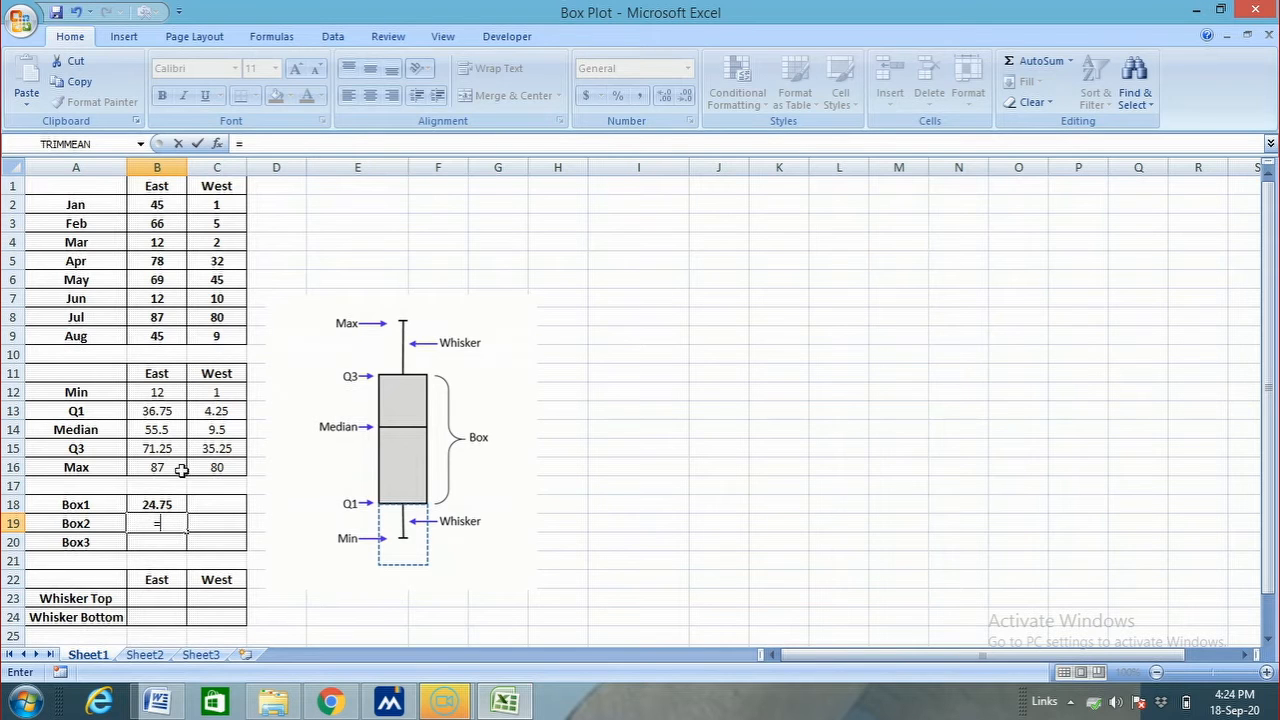
click(166, 429)
text(-)
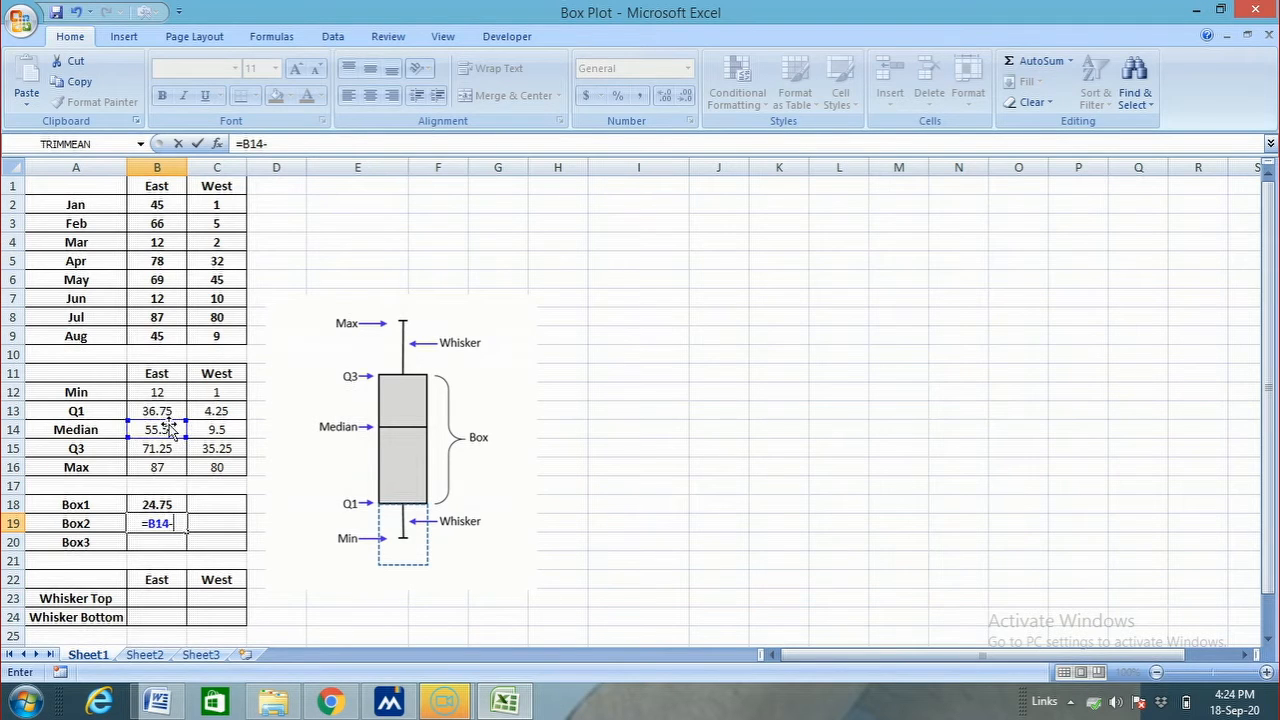
click(171, 397)
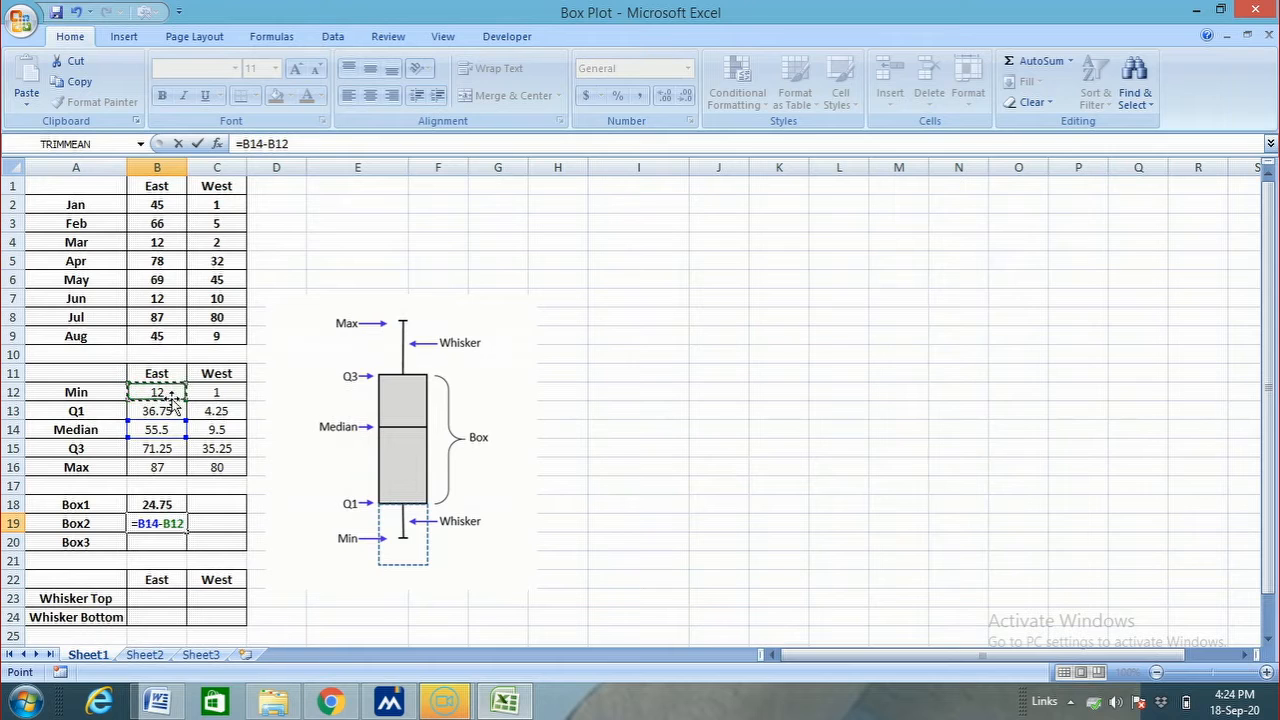
key(Return)
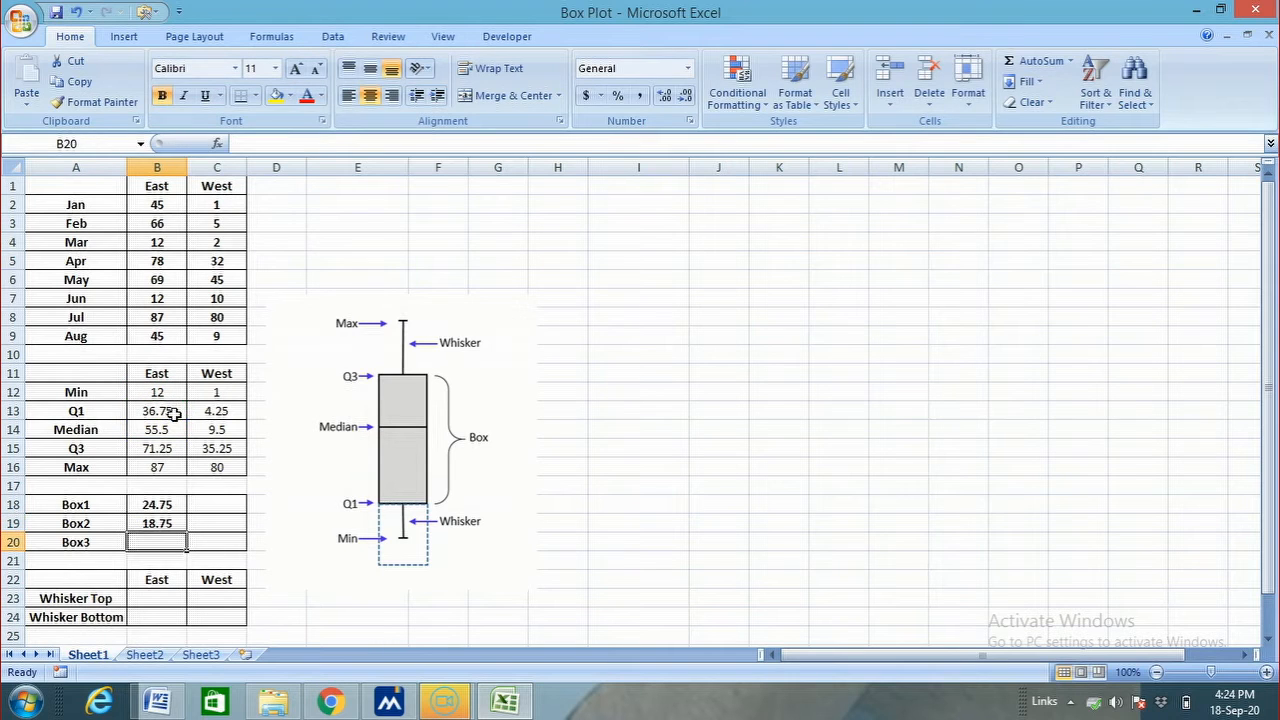
Calculate the East Box3 value in B20 as Q3 minus Median, using =B15-B14
text(=)
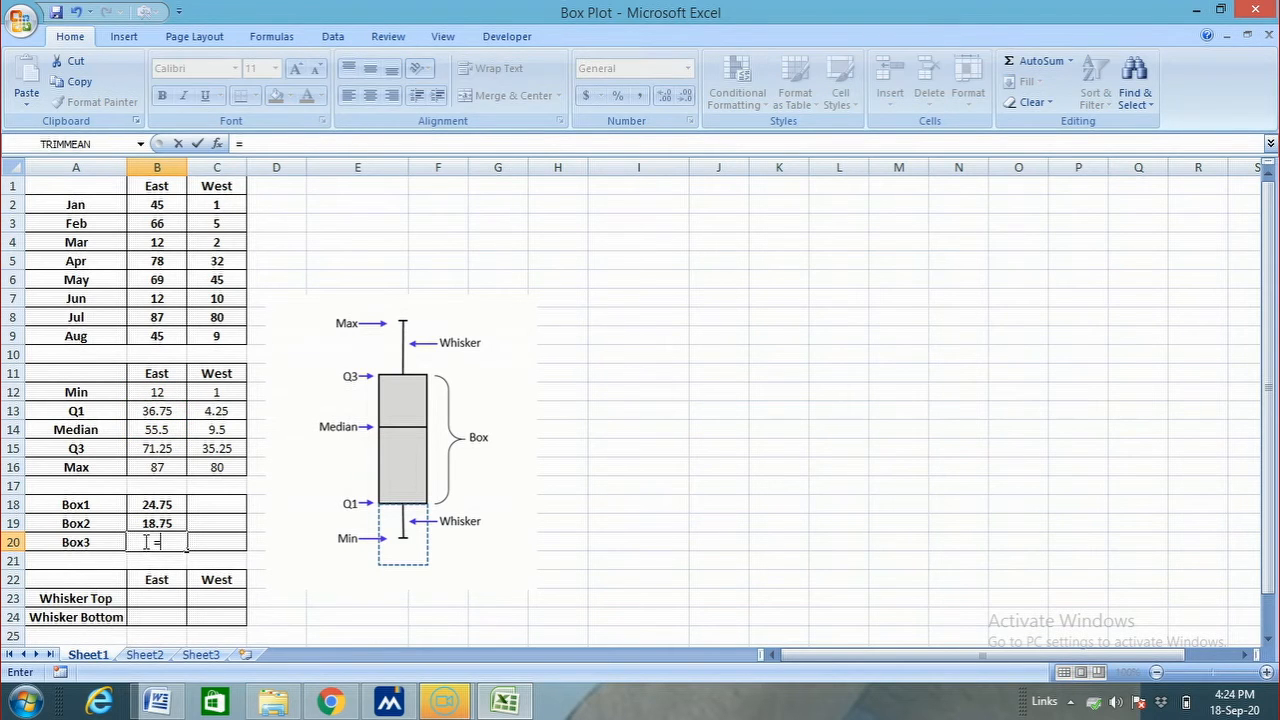
click(150, 450)
text(-)
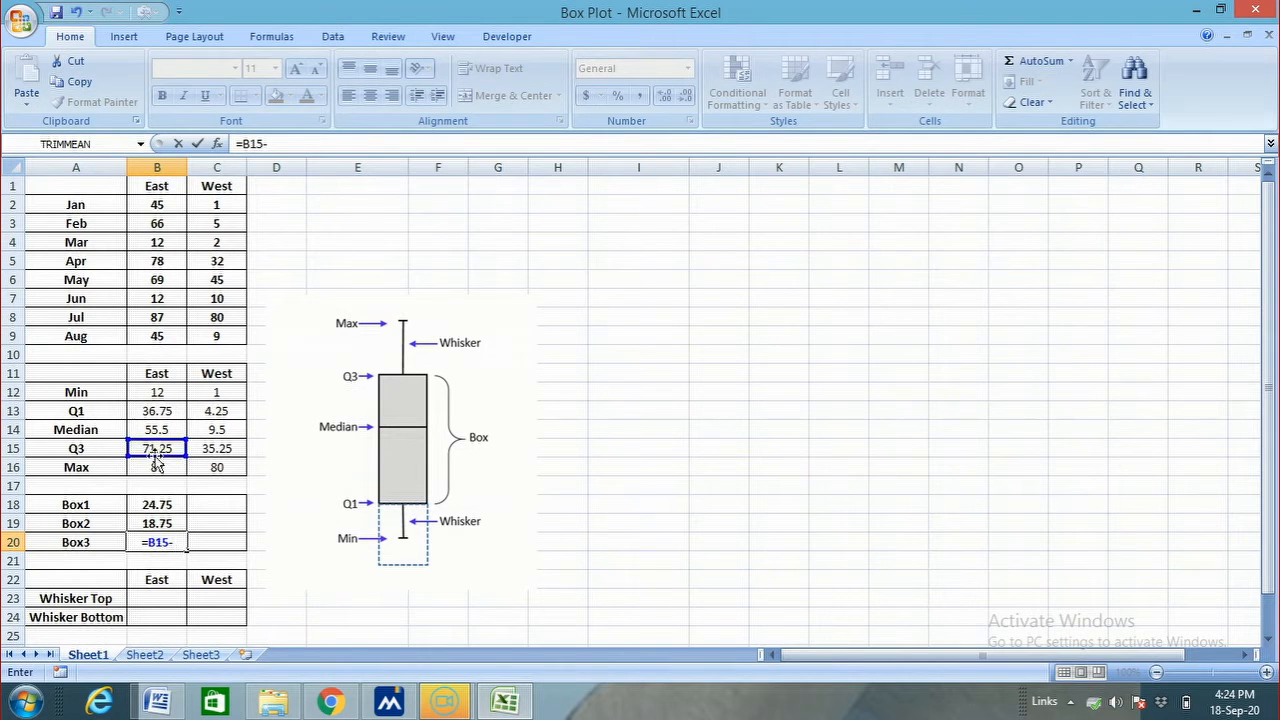
click(158, 430)
key(Return)
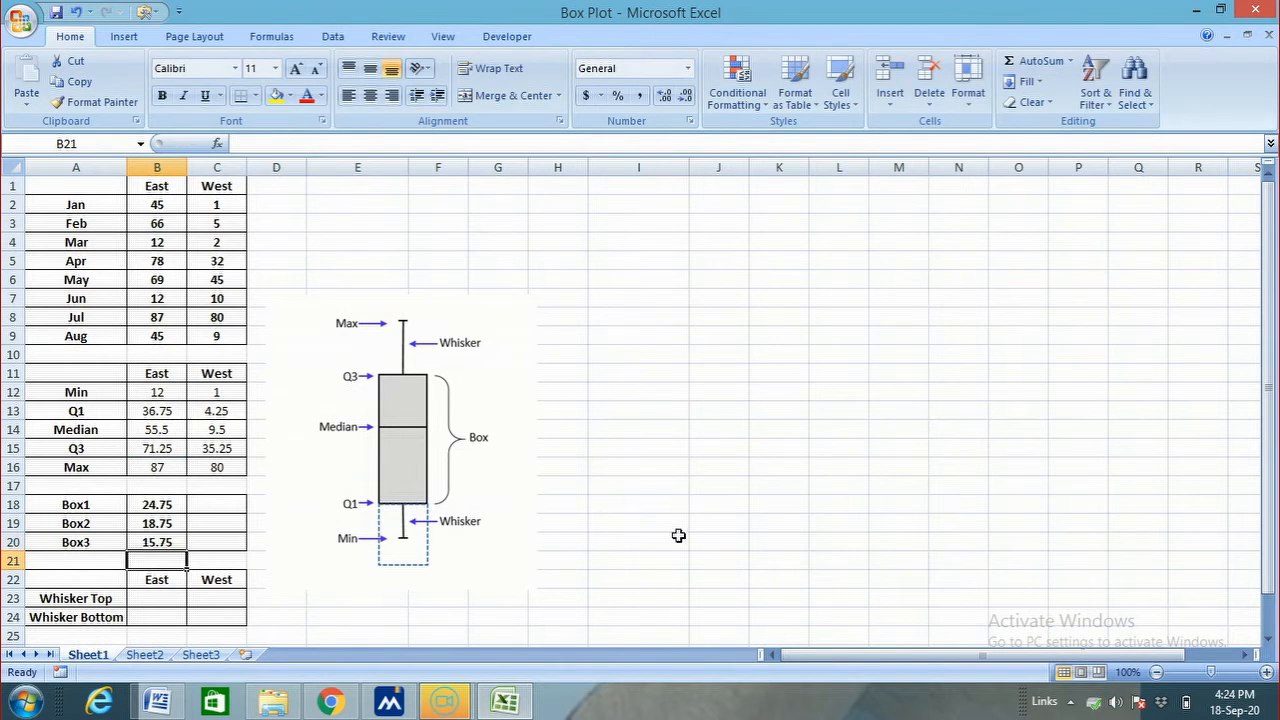
Fill the East box formulas in B18:B20 across to the West column, C18:C20
click(896, 545)
click(172, 508)
drag(172, 508, 232, 551)
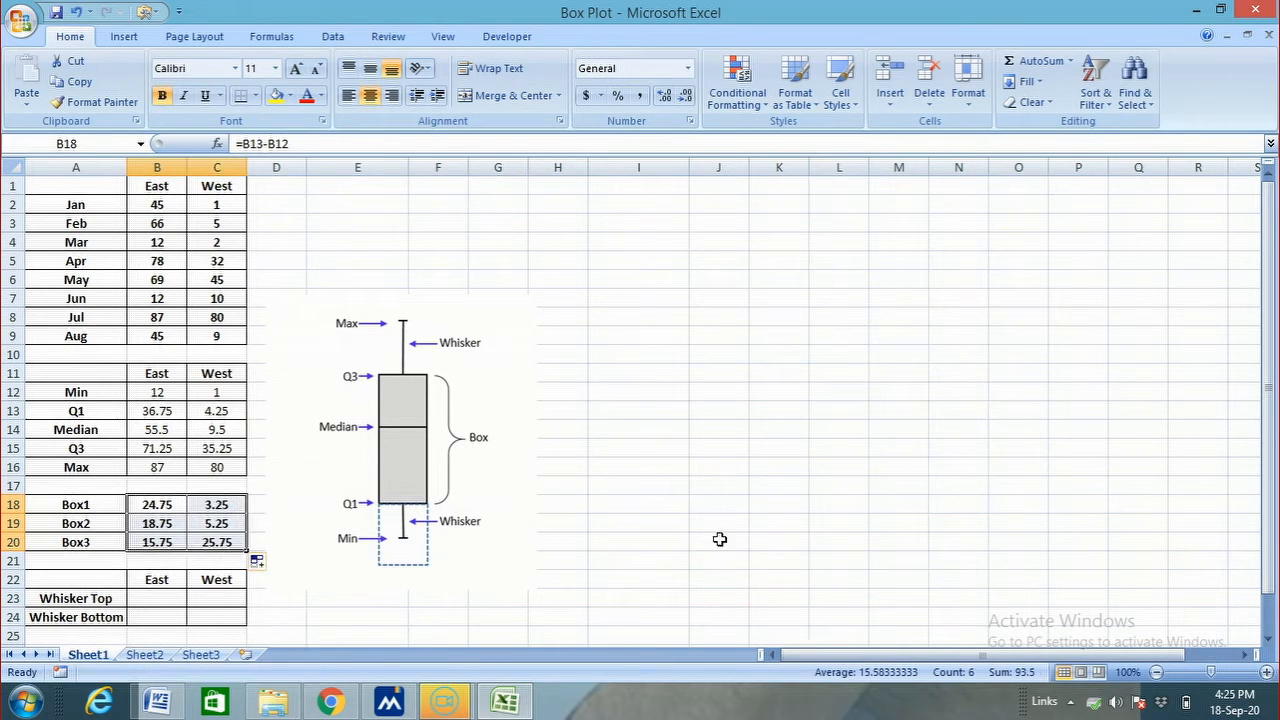
Calculate the East Whisker Top value in B23 as Max minus Q3, using =B16-B15
click(168, 598)
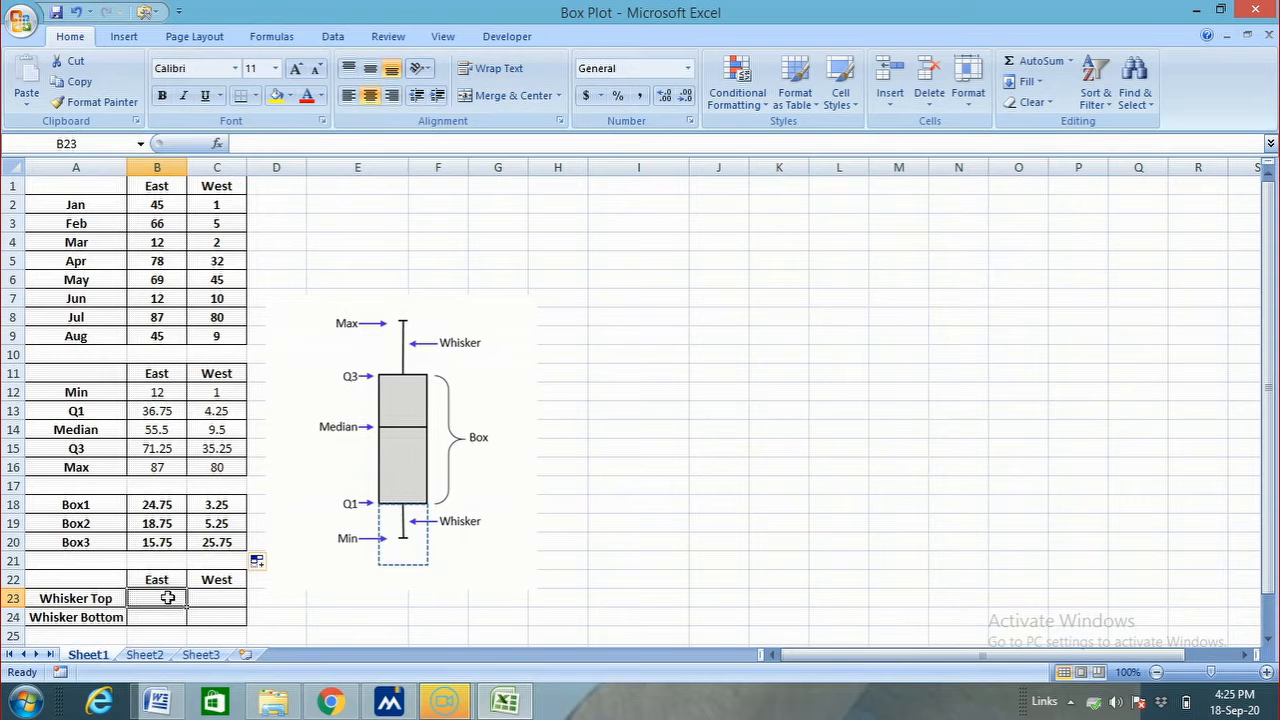
text(=)
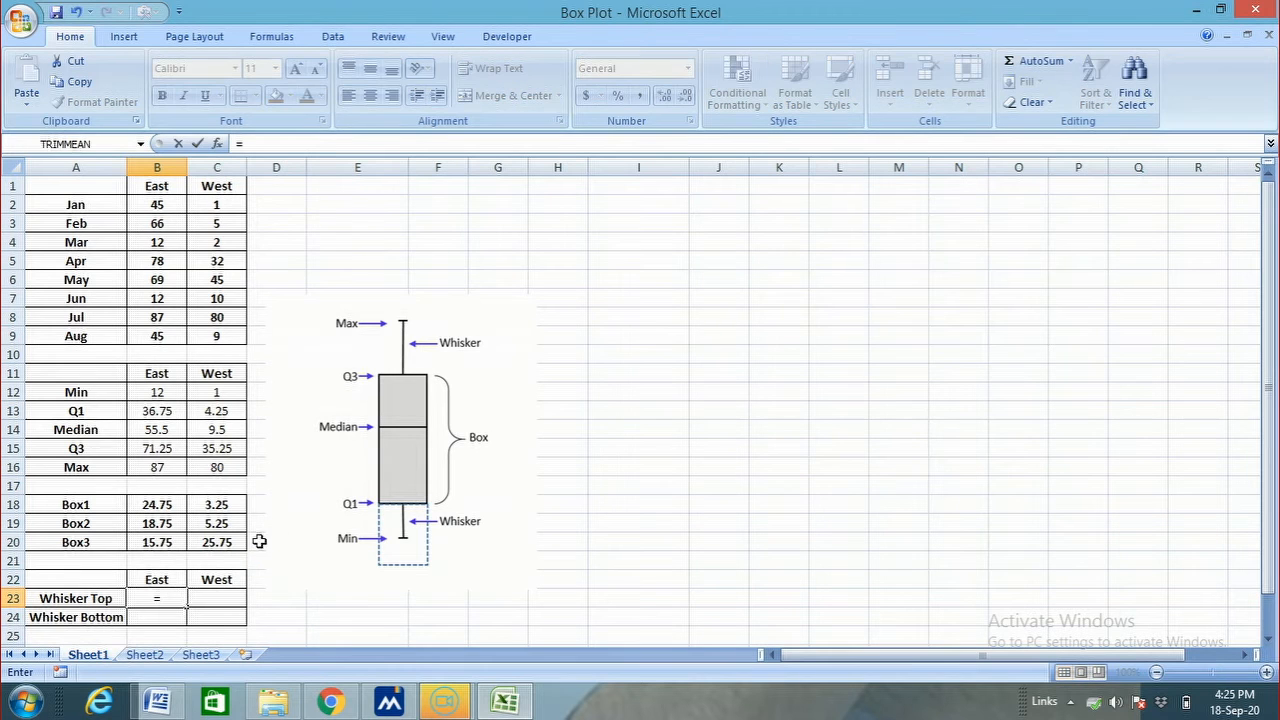
click(143, 467)
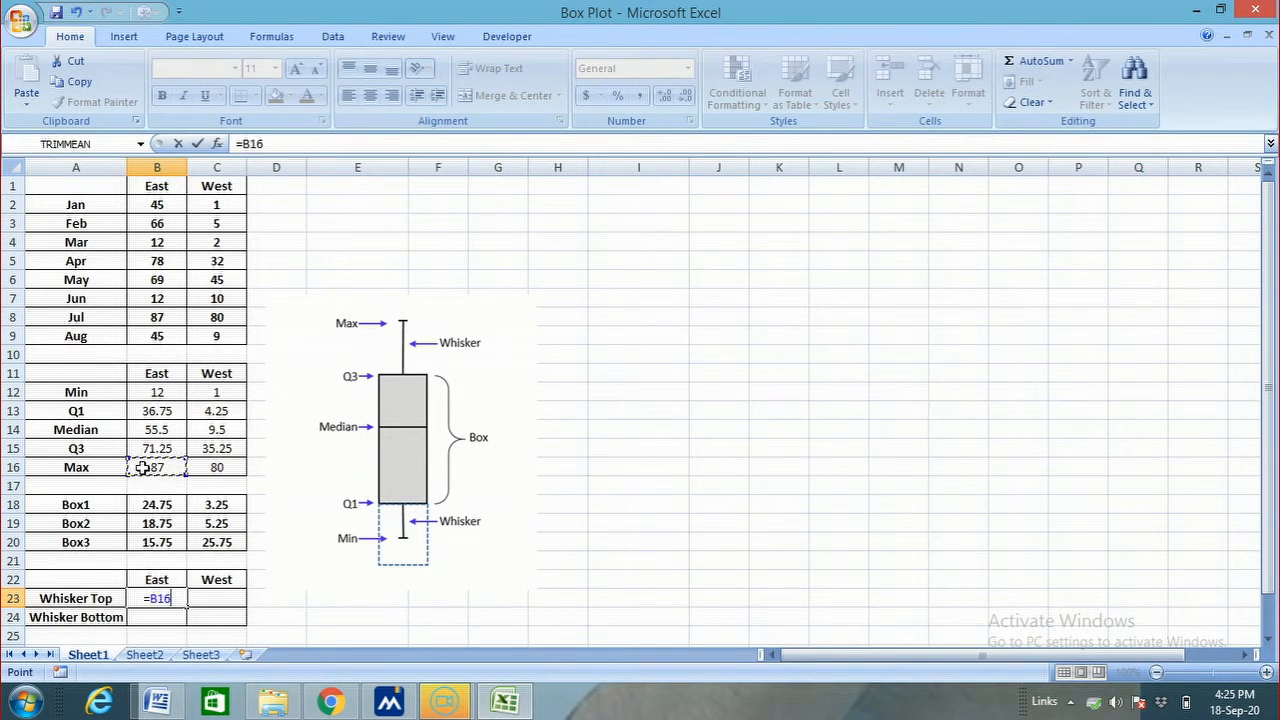
text(-)
click(143, 448)
key(Return)
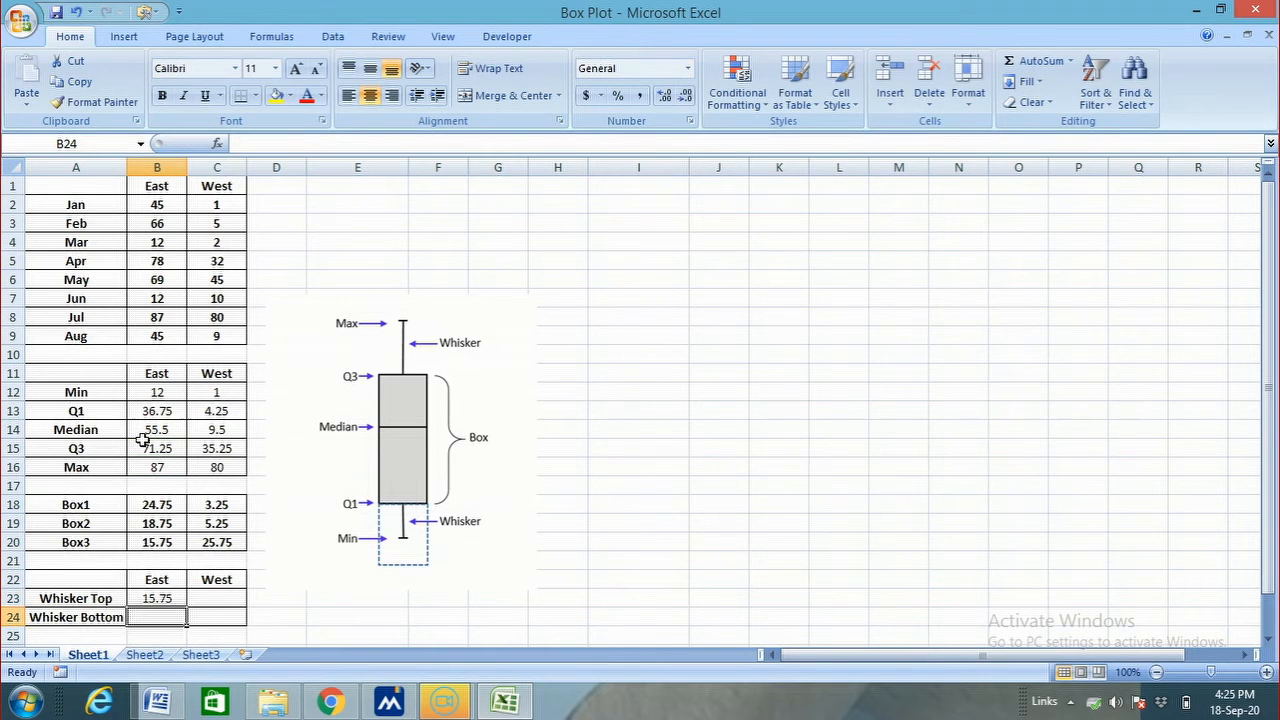
Calculate the East Whisker Bottom value in B24 as Q1 minus Min, using =B13-B12
text(=)
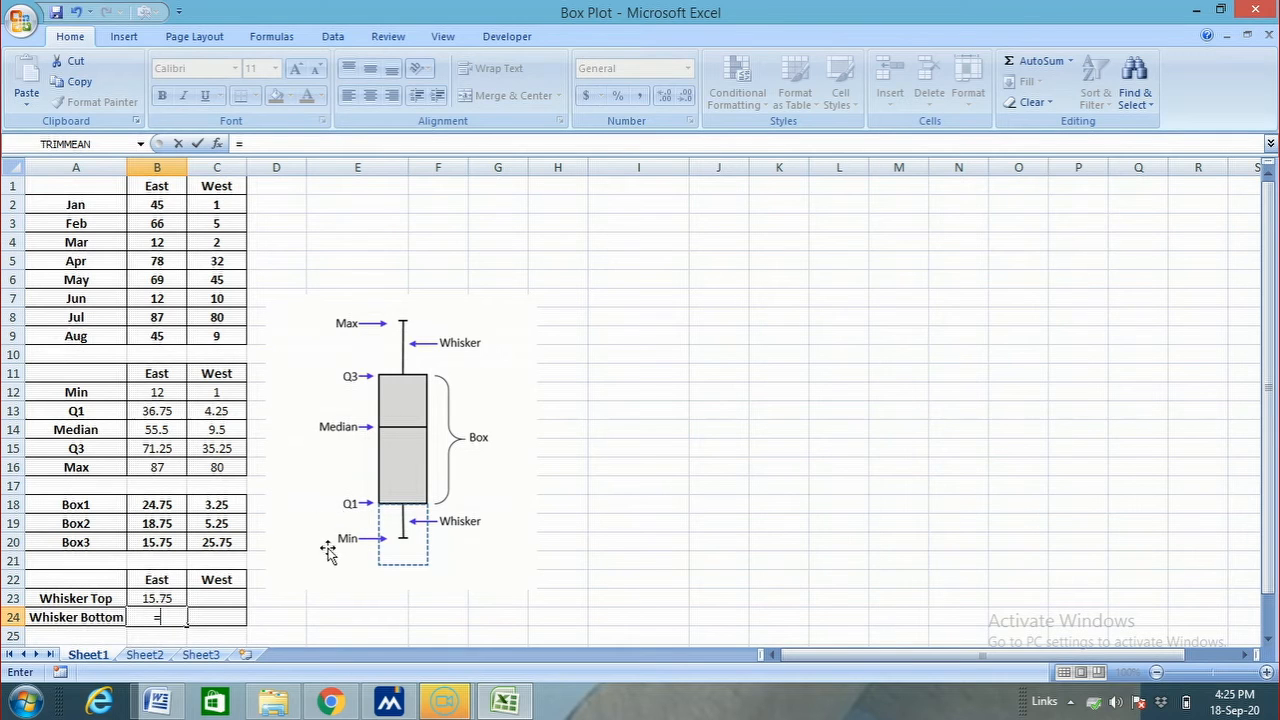
click(163, 412)
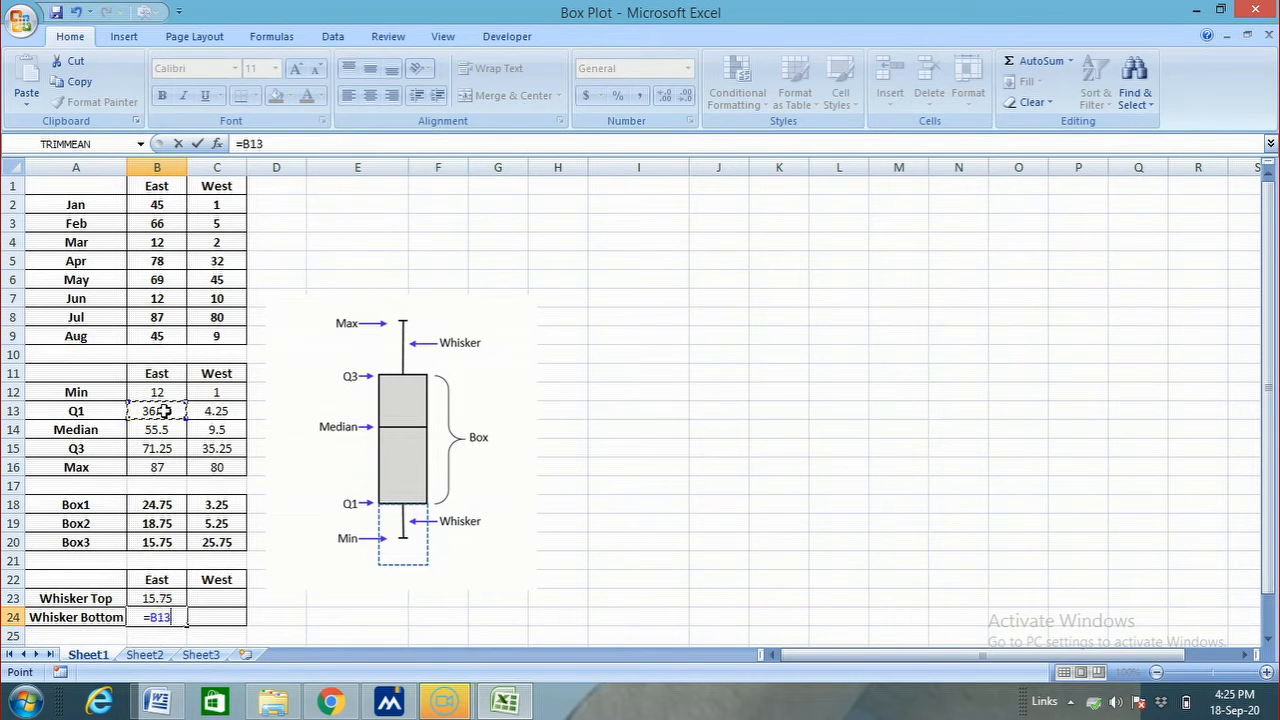
text(-)
click(173, 393)
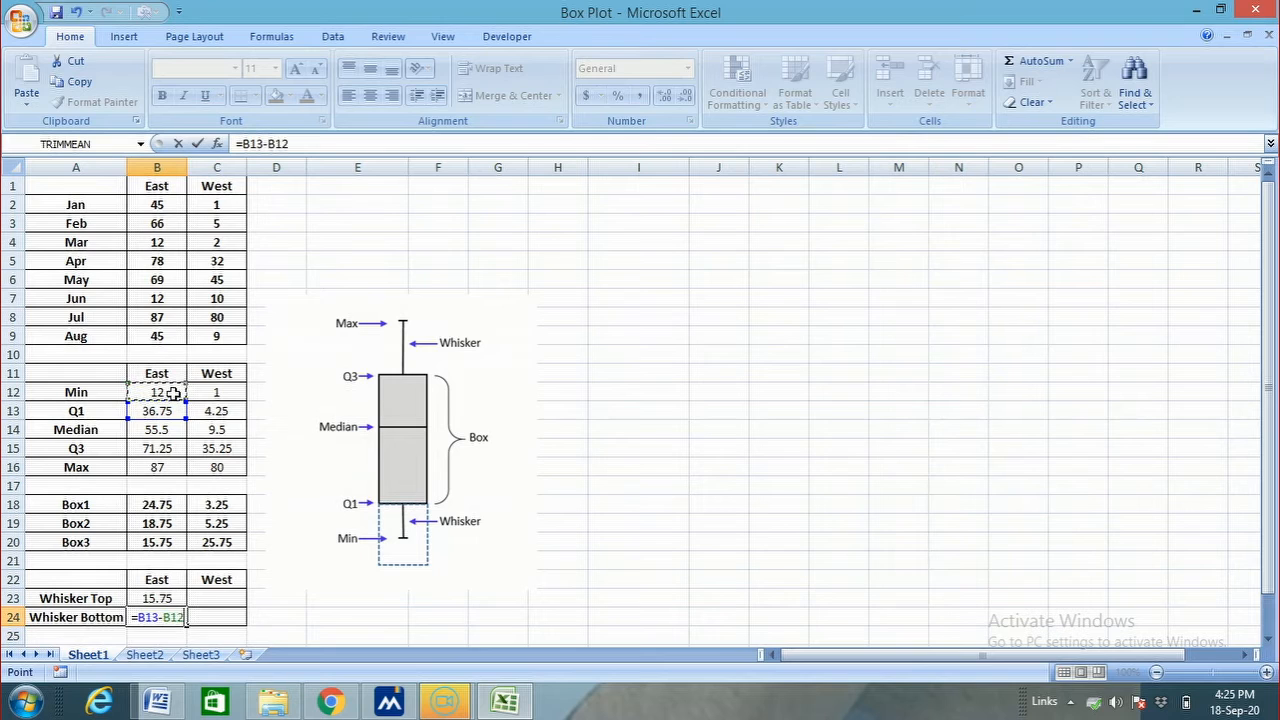
key(Return)
Fill the East whisker formulas in B23:B24 across to the West column, C23:C24
click(310, 599)
drag(170, 598, 223, 621)
click(597, 493)
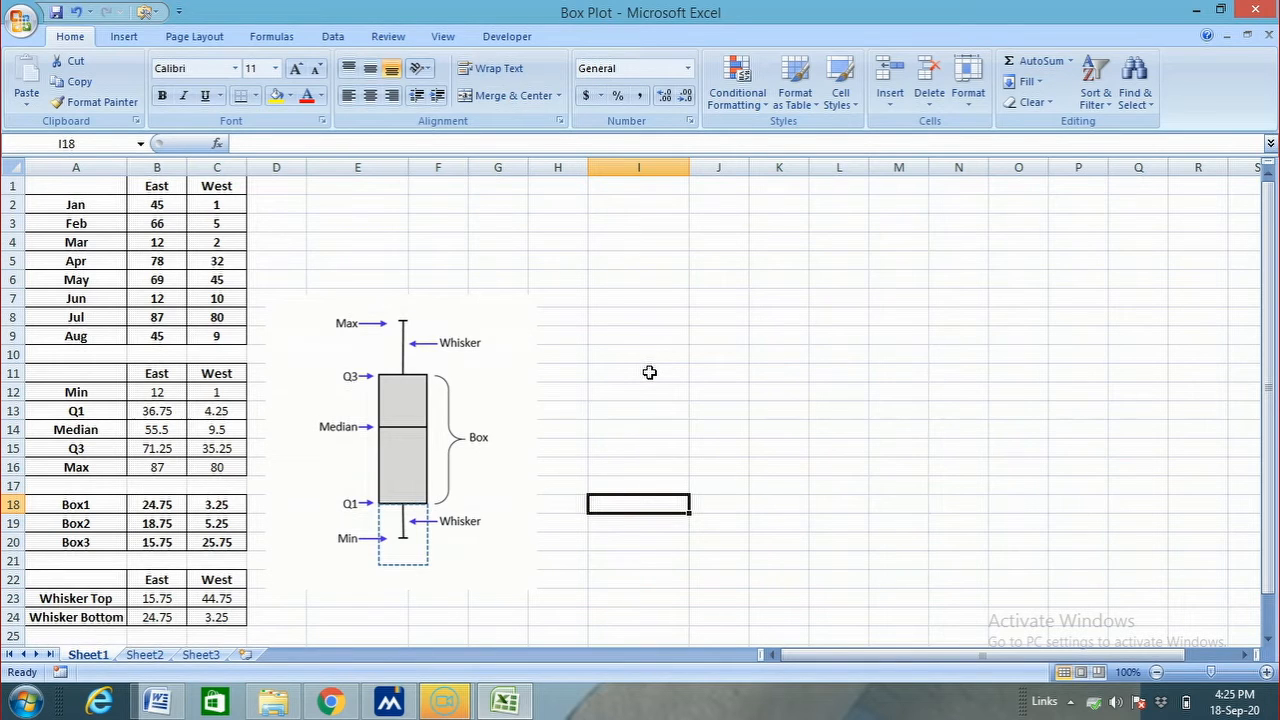
Insert a 2-D stacked column chart from the East/West header row A11:C11 and the box values in A18:C20
drag(103, 373, 206, 373)
drag(100, 503, 216, 542)
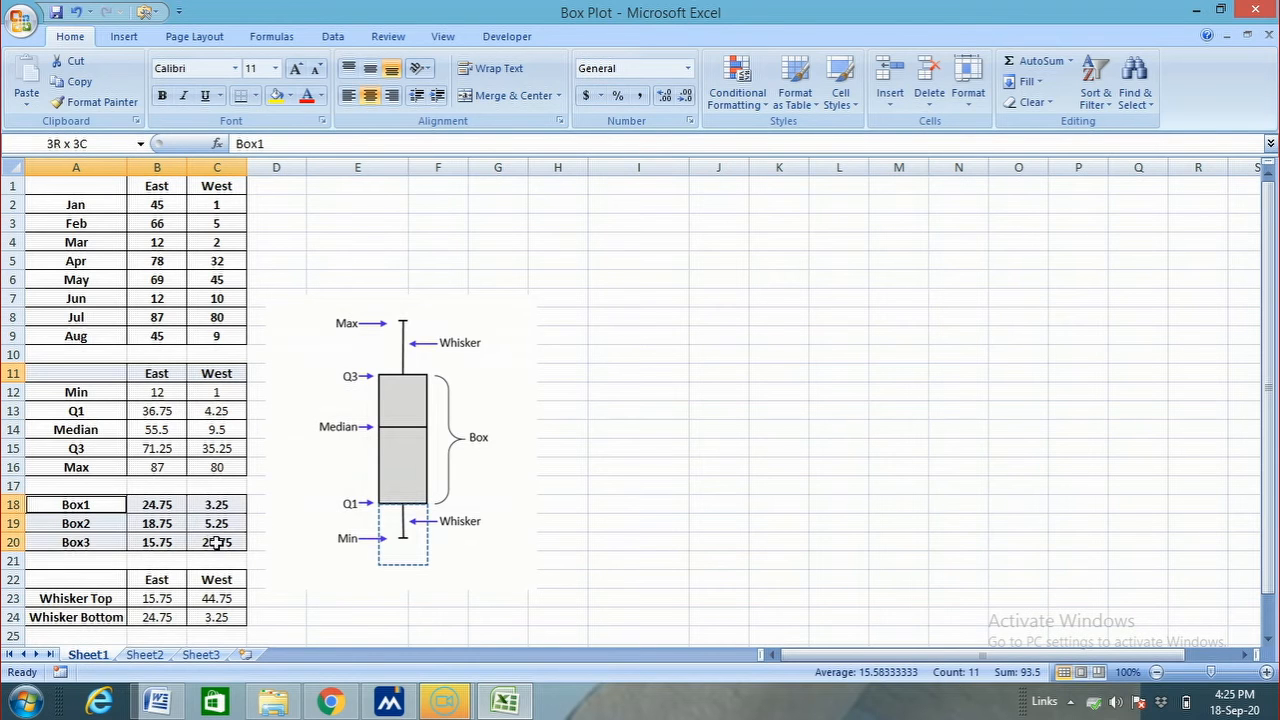
click(124, 36)
click(312, 100)
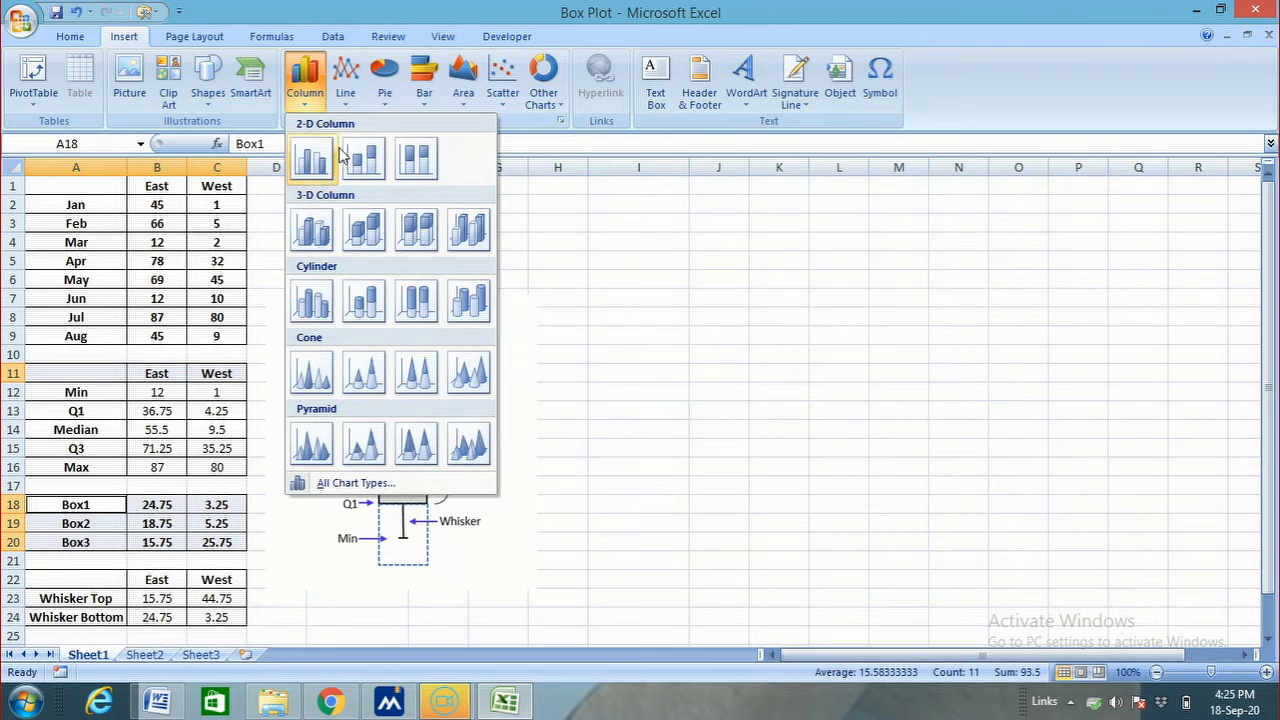
click(362, 158)
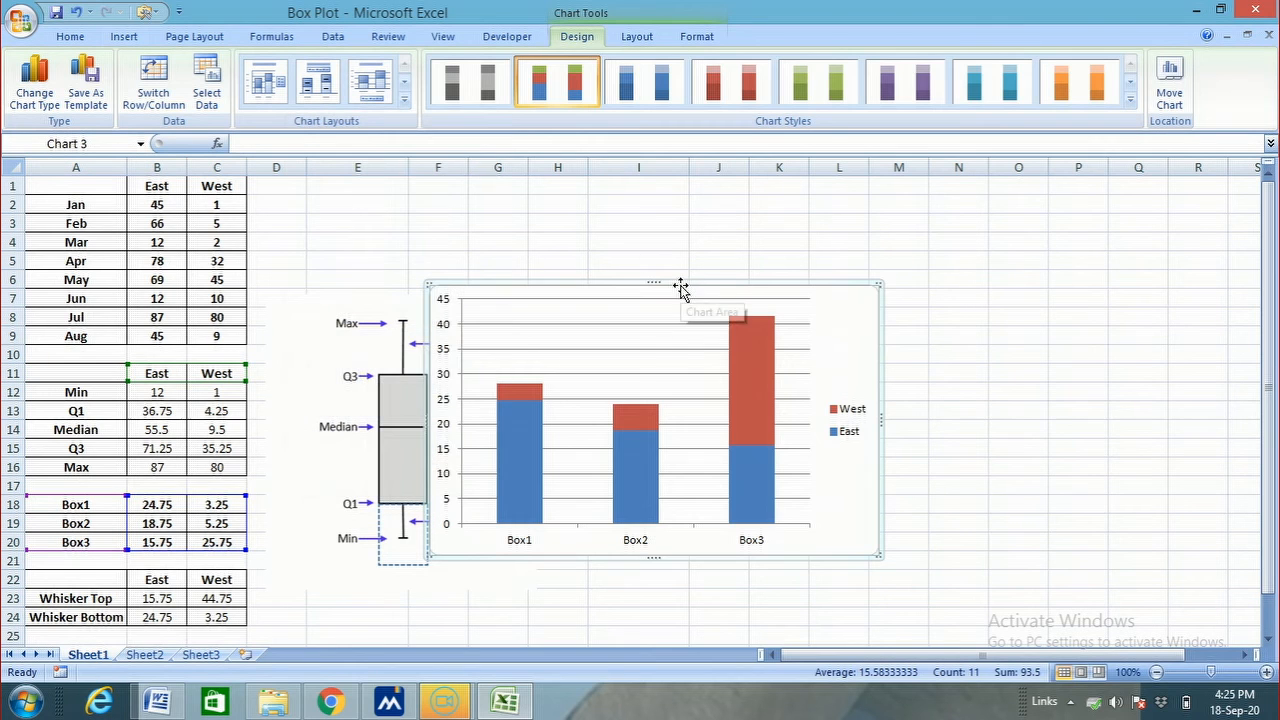
Move the chart clear of the box plot diagram and switch its rows and columns so East and West become the categories
drag(681, 281, 906, 243)
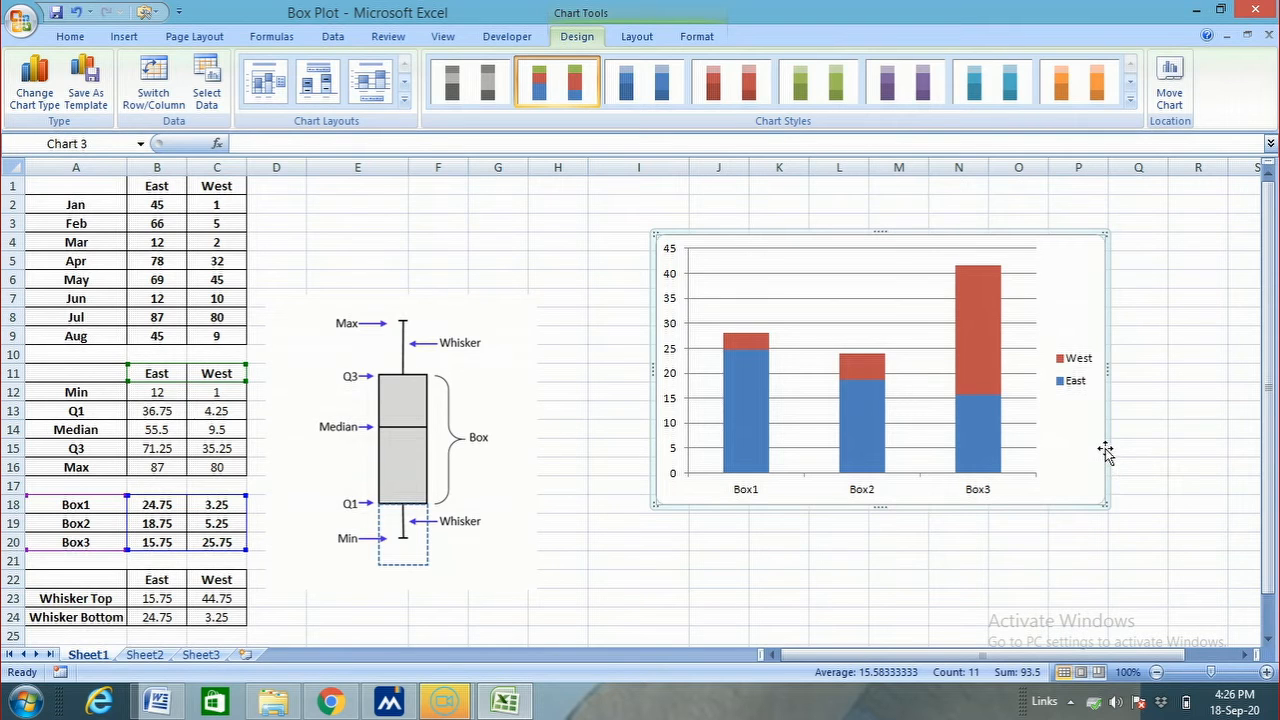
click(165, 100)
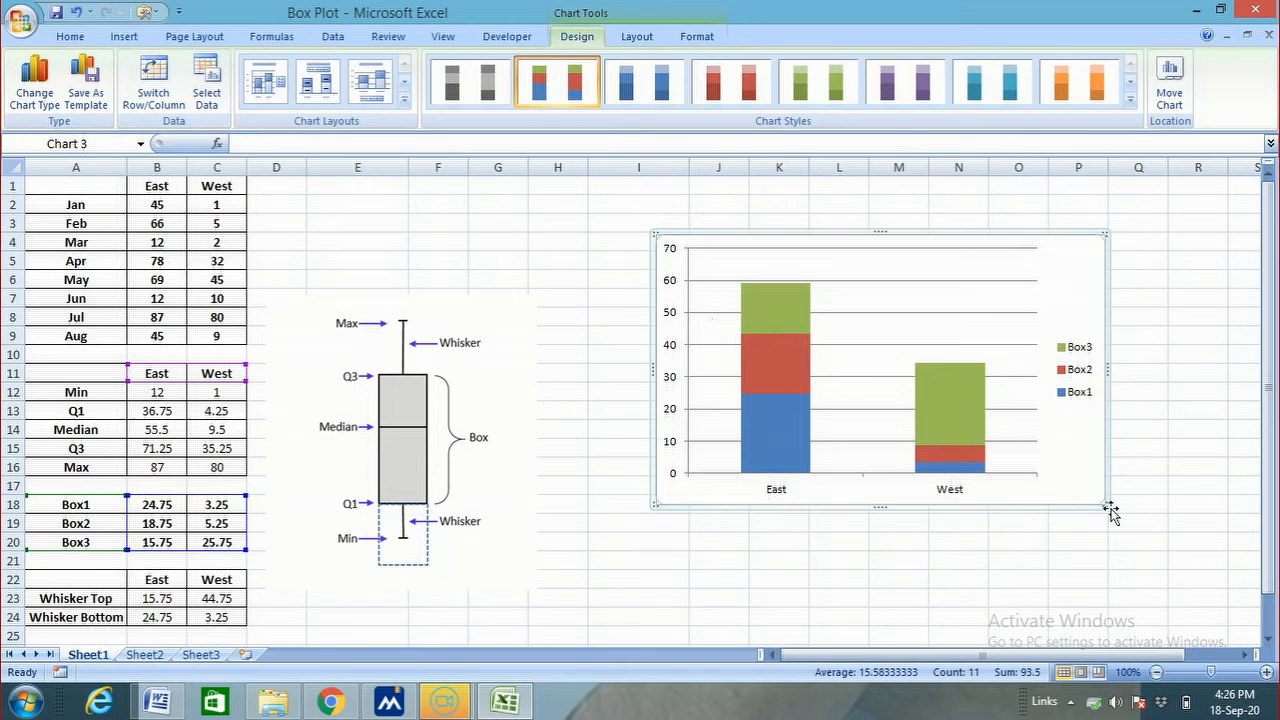
click(1171, 453)
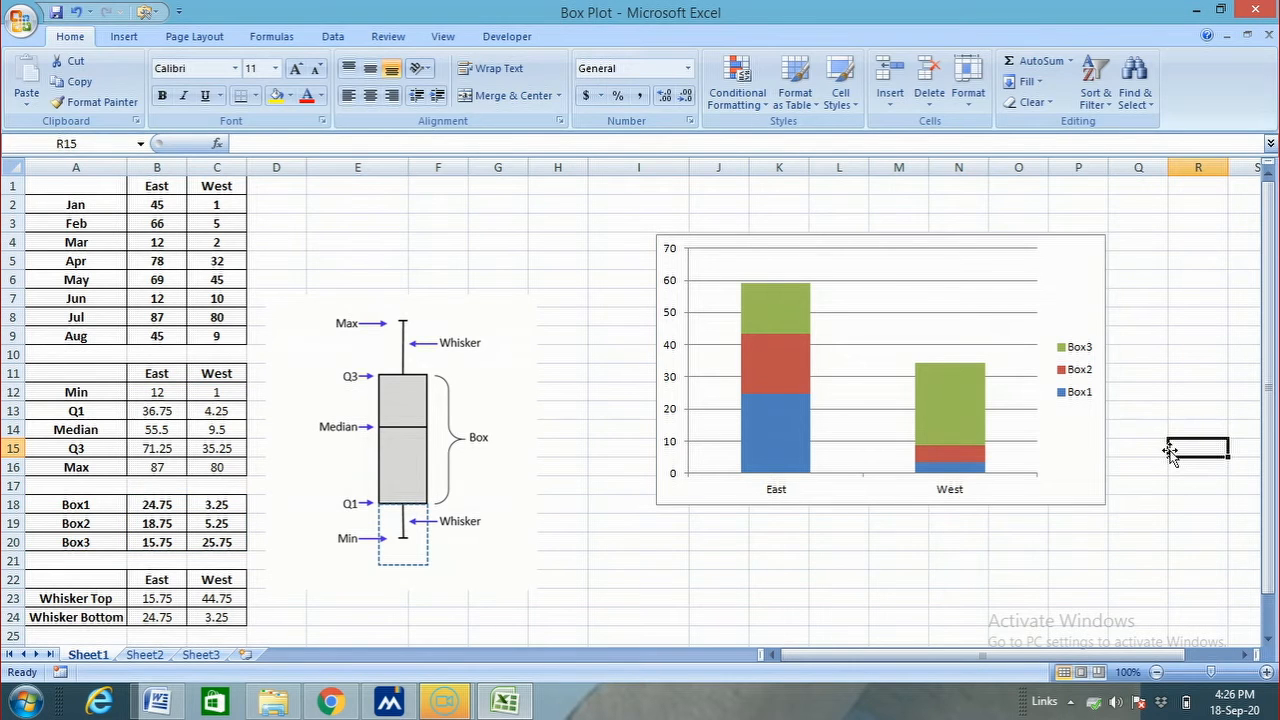
Add vertical error bars to the chart's Box3 series with the direction set to Plus
click(781, 317)
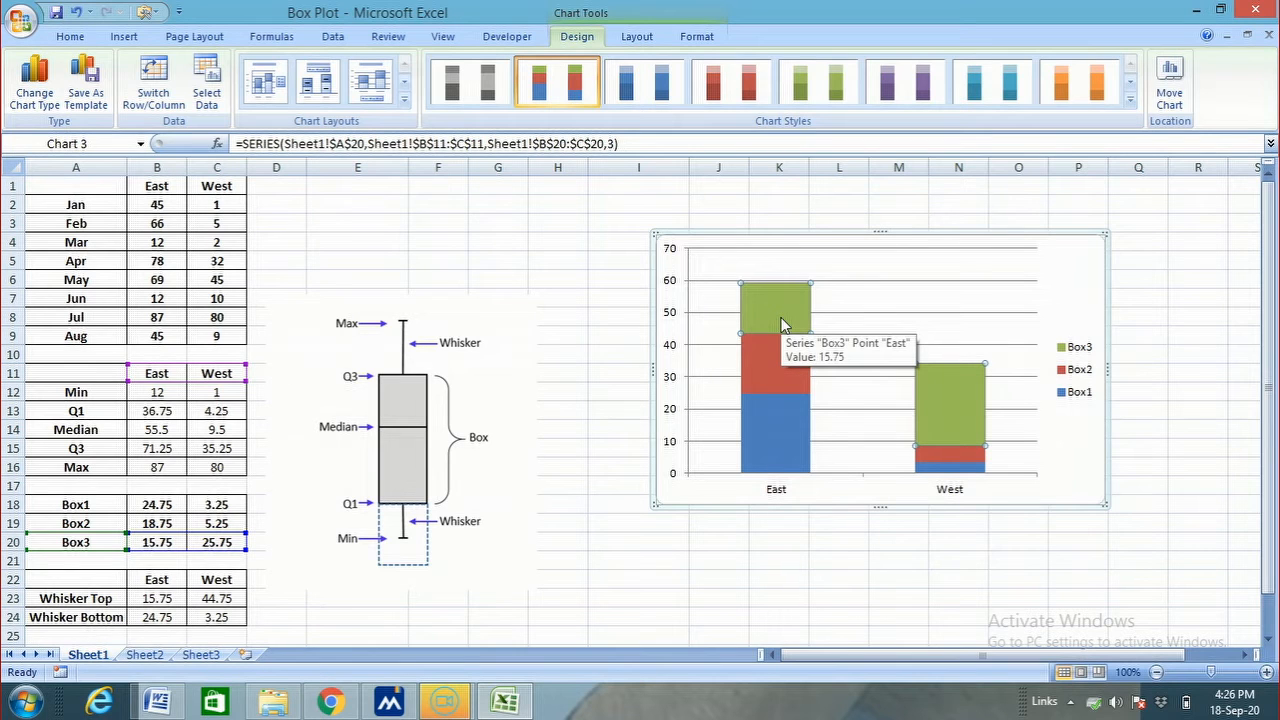
right_click(783, 325)
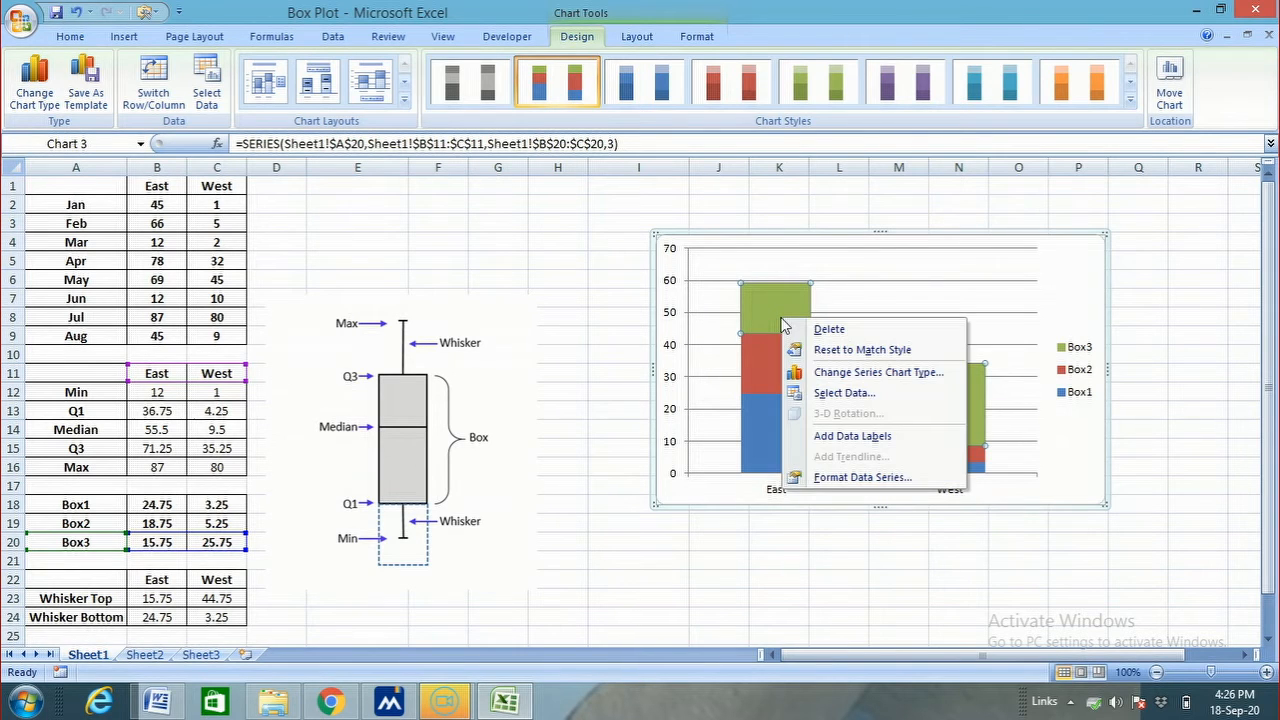
click(756, 318)
click(637, 36)
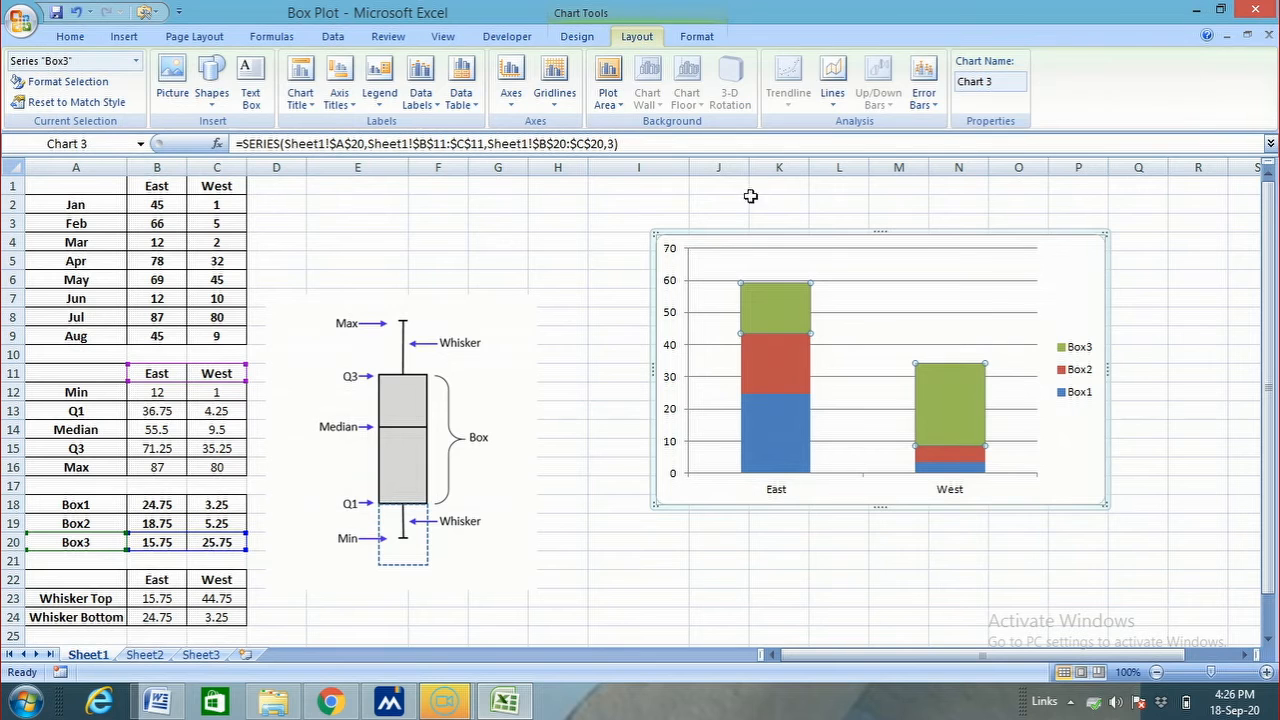
click(923, 85)
click(1008, 297)
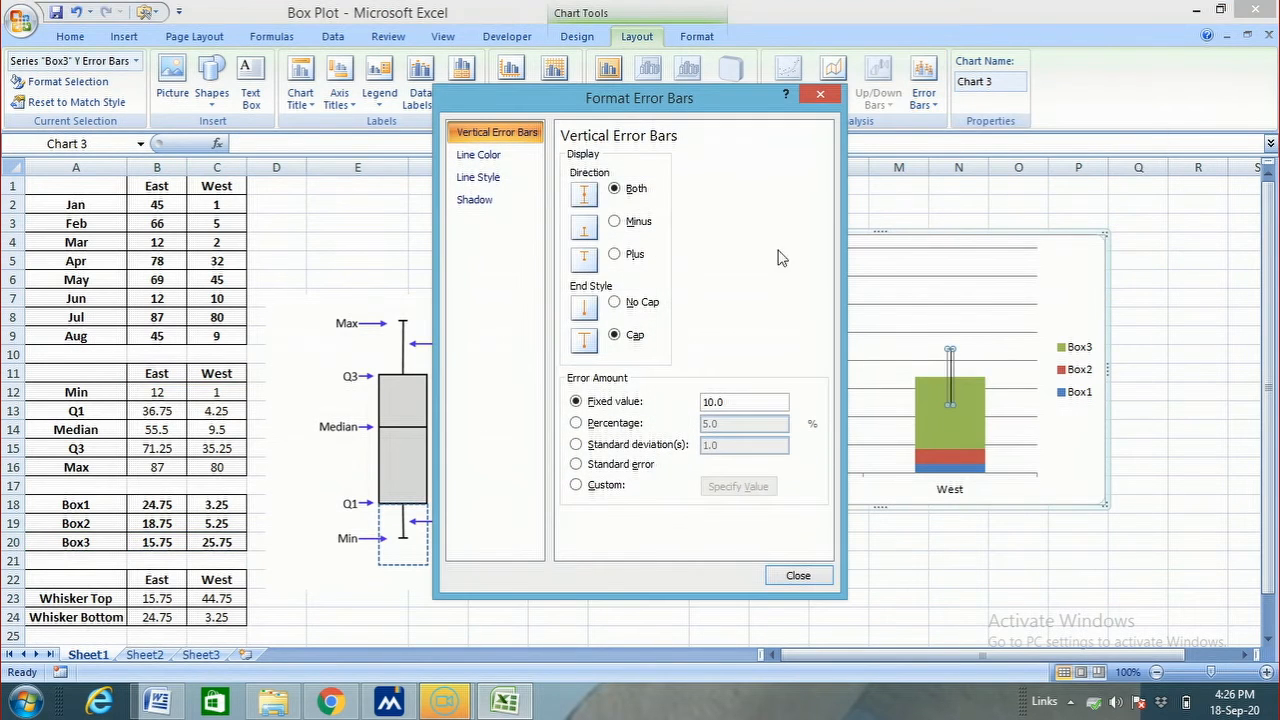
click(635, 256)
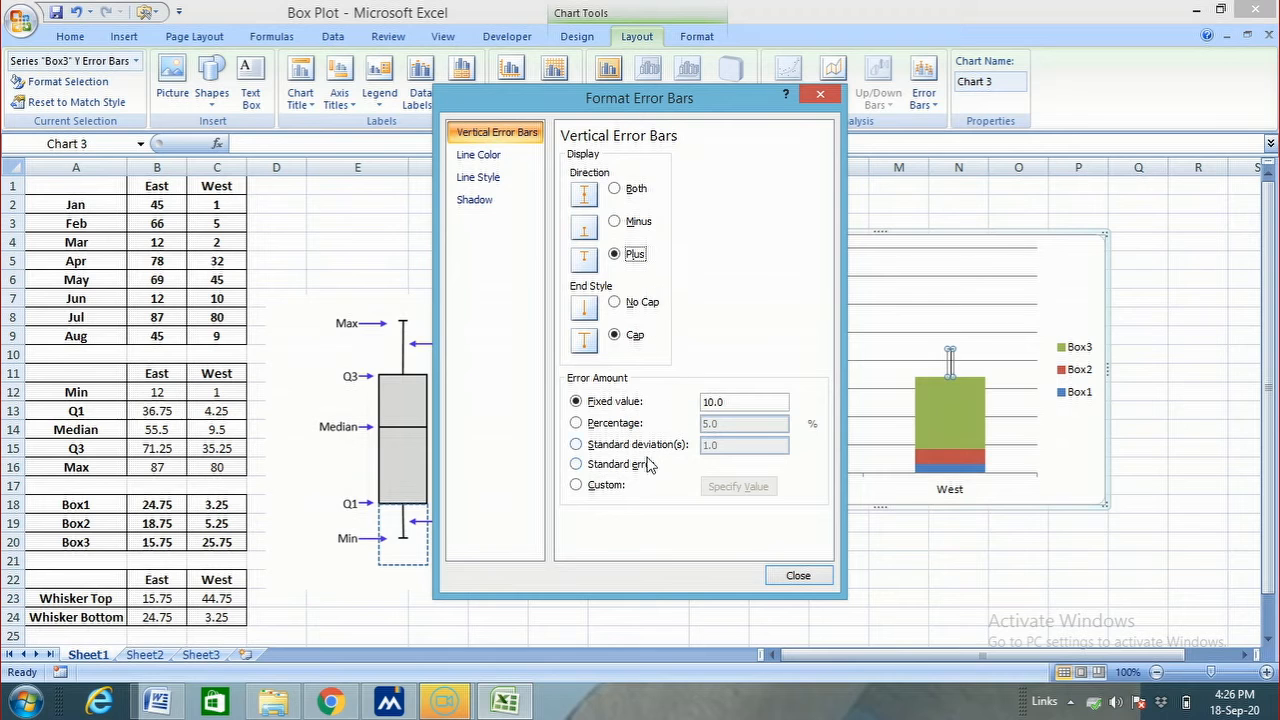
Set the Box3 error amount to Custom, with the Whisker Top values B23:C23 as the positive error value
click(606, 486)
drag(713, 117, 1012, 36)
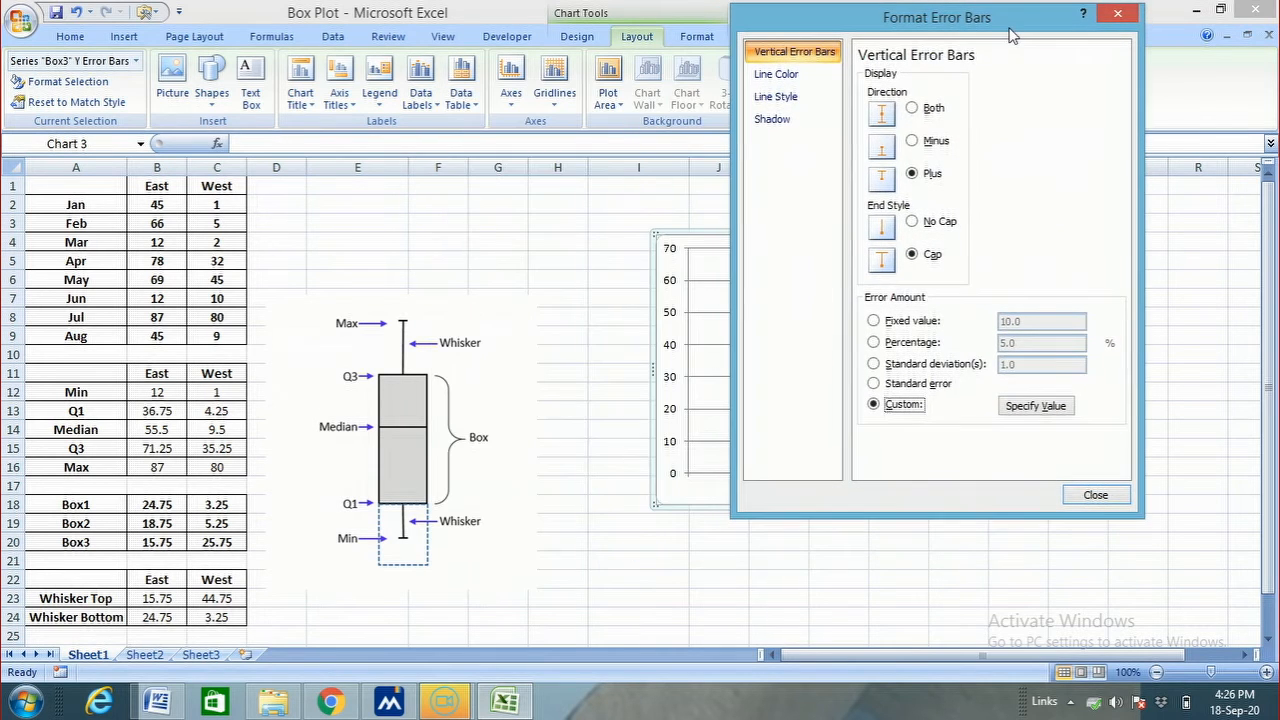
click(1035, 406)
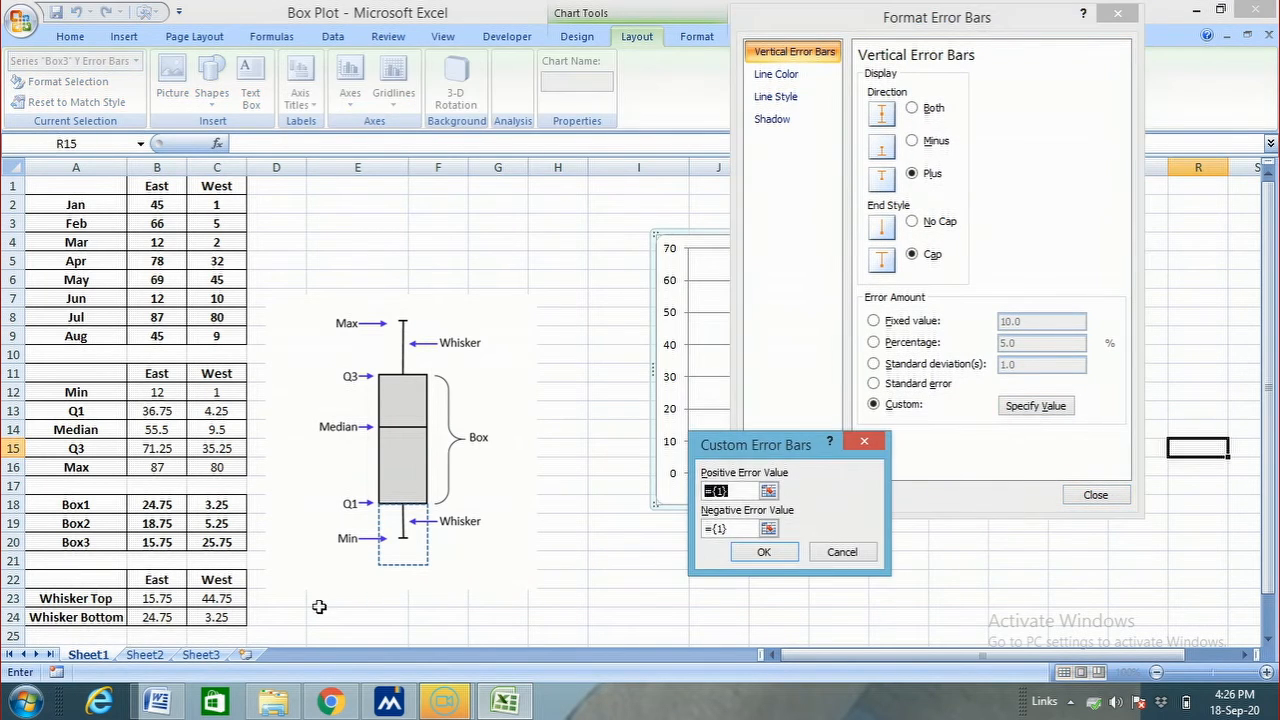
drag(155, 598, 220, 598)
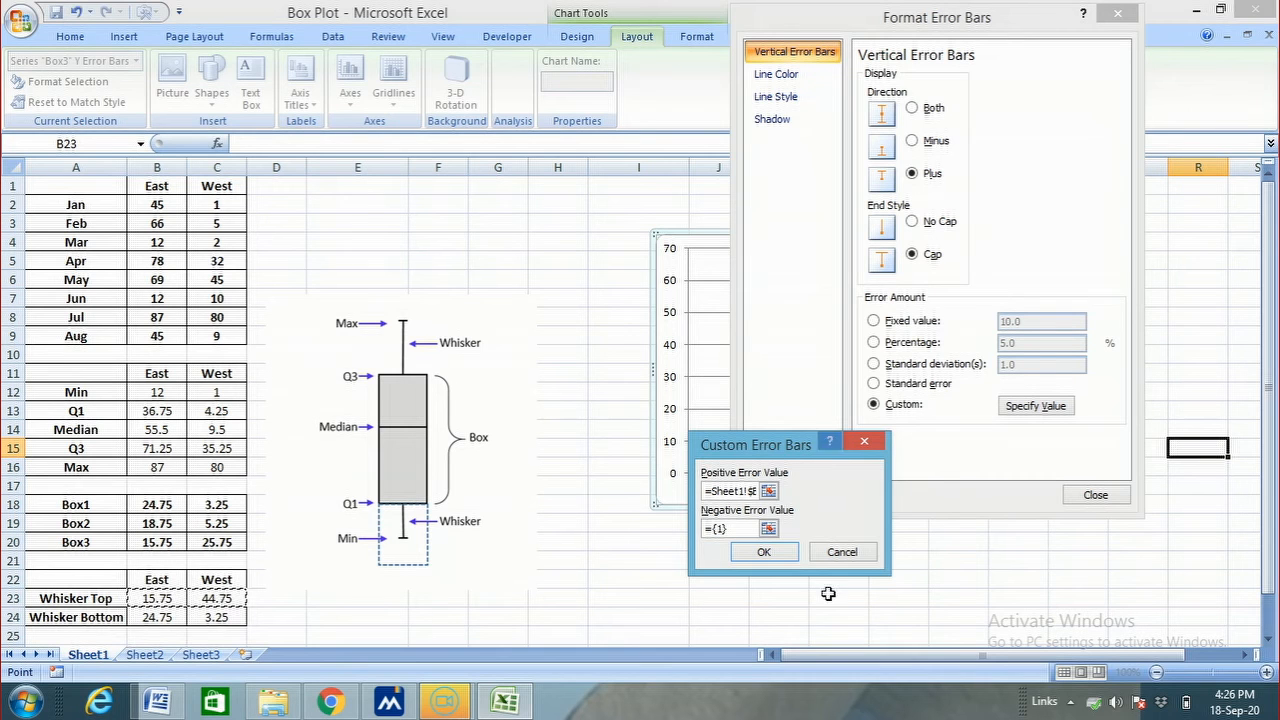
click(778, 554)
click(1094, 495)
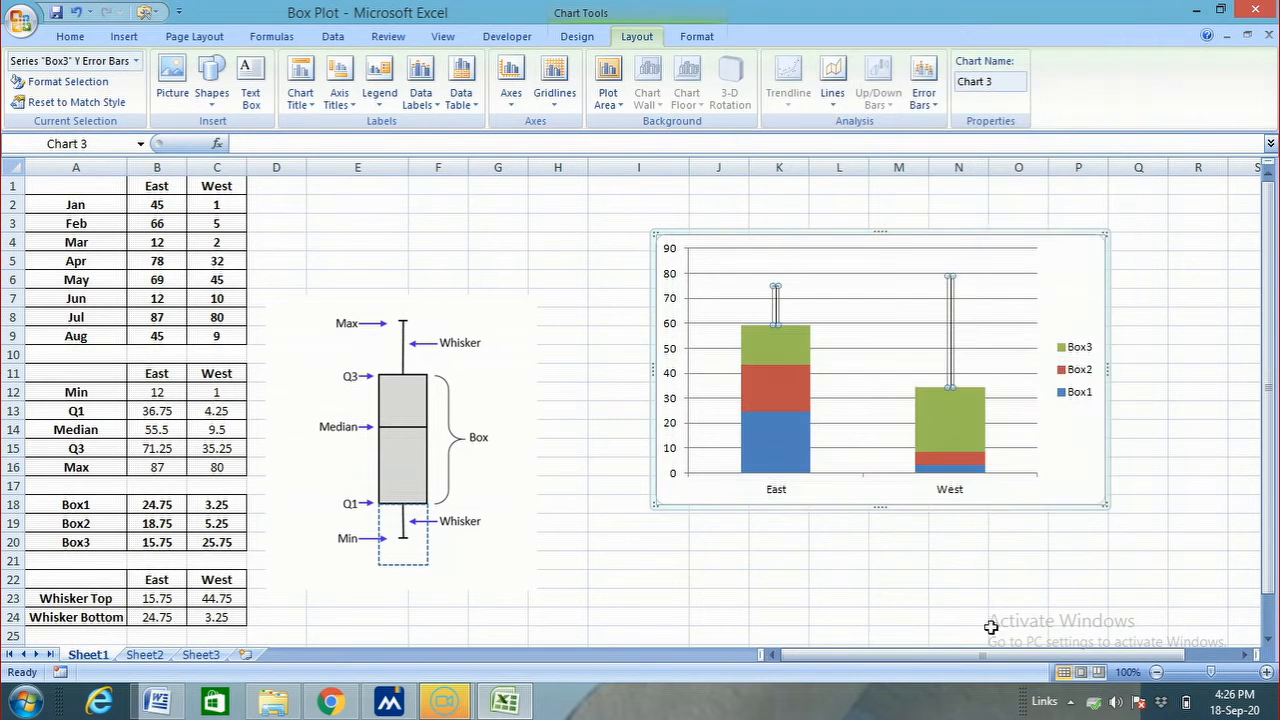
click(838, 598)
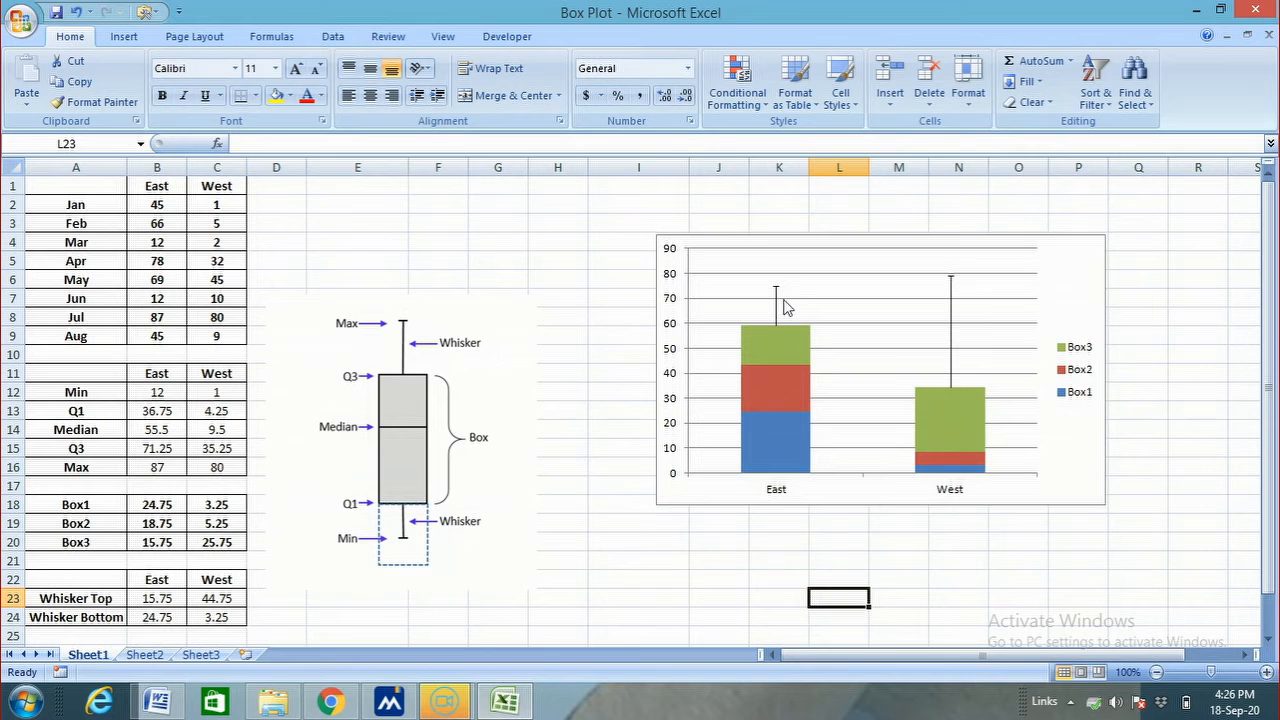
Add vertical error bars to the chart's Box1 series with the direction set to Minus
click(781, 446)
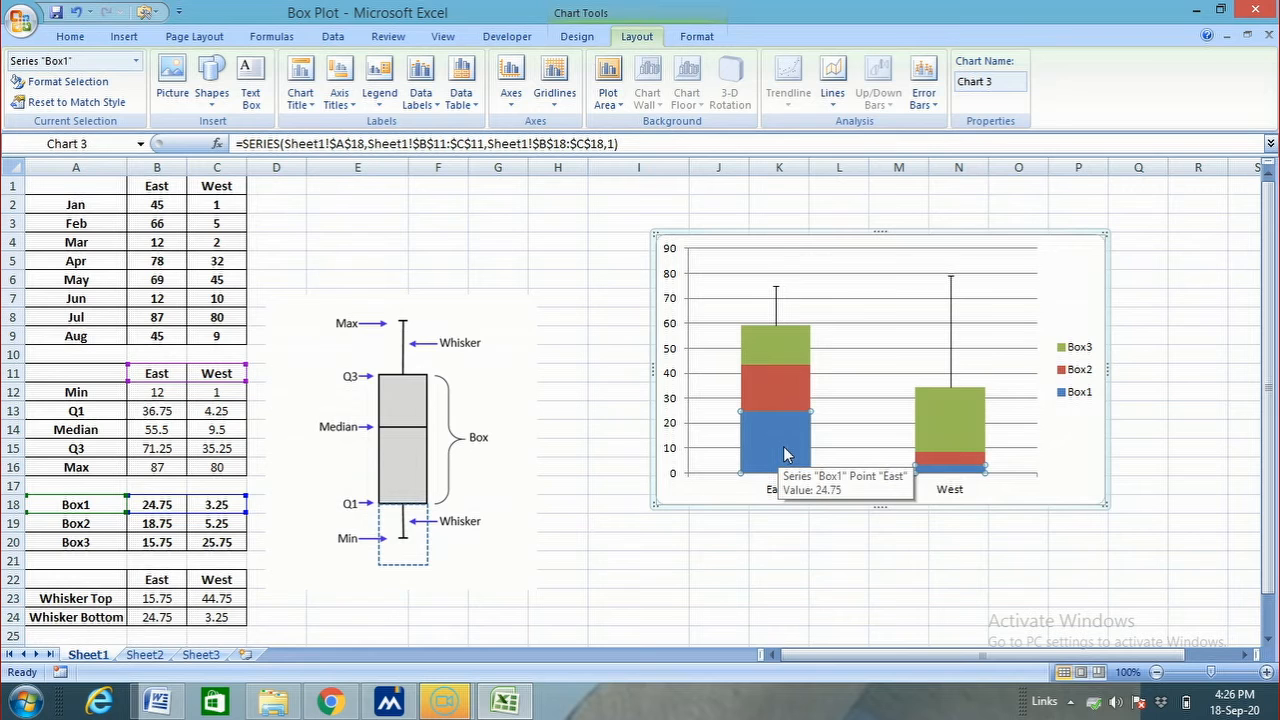
click(784, 454)
click(933, 104)
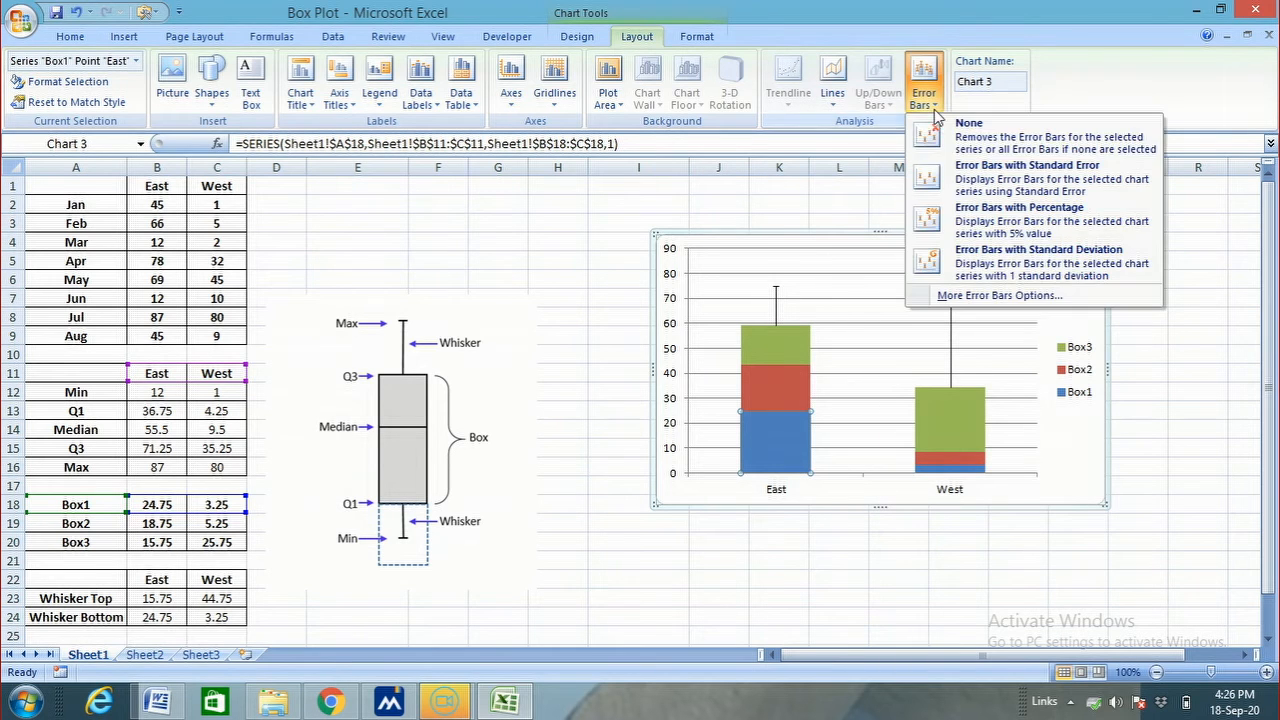
click(977, 298)
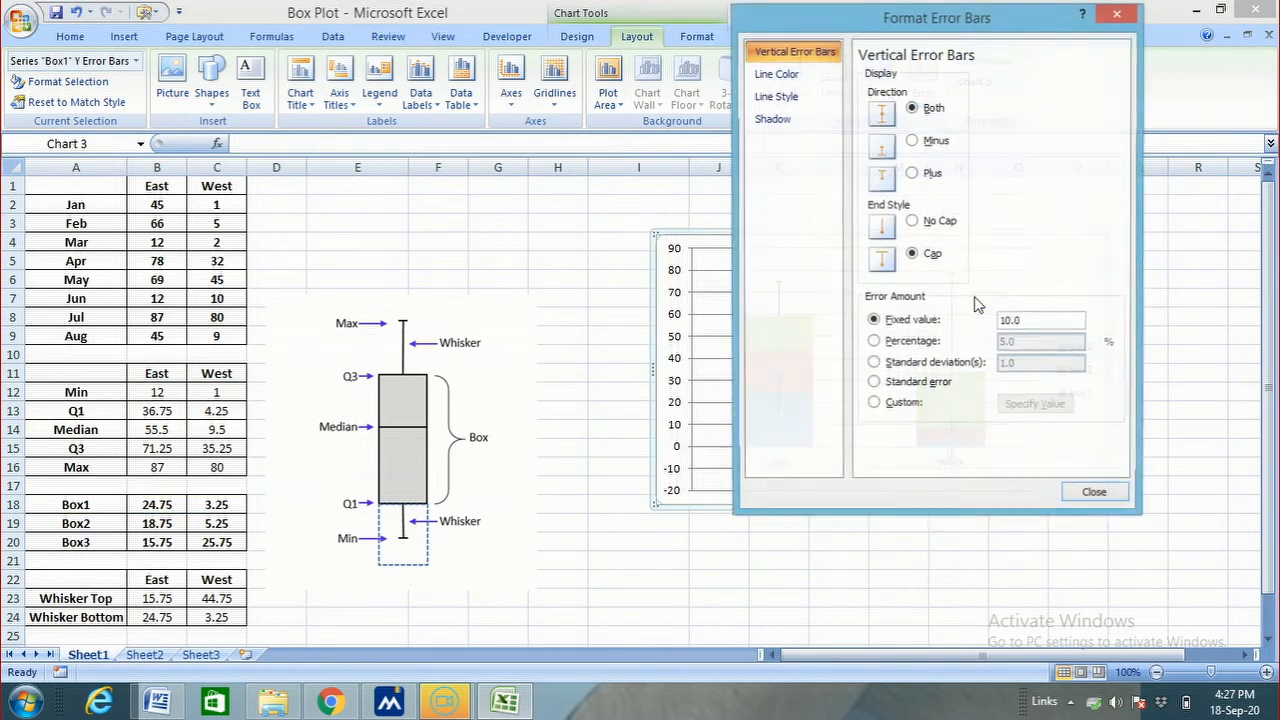
click(924, 141)
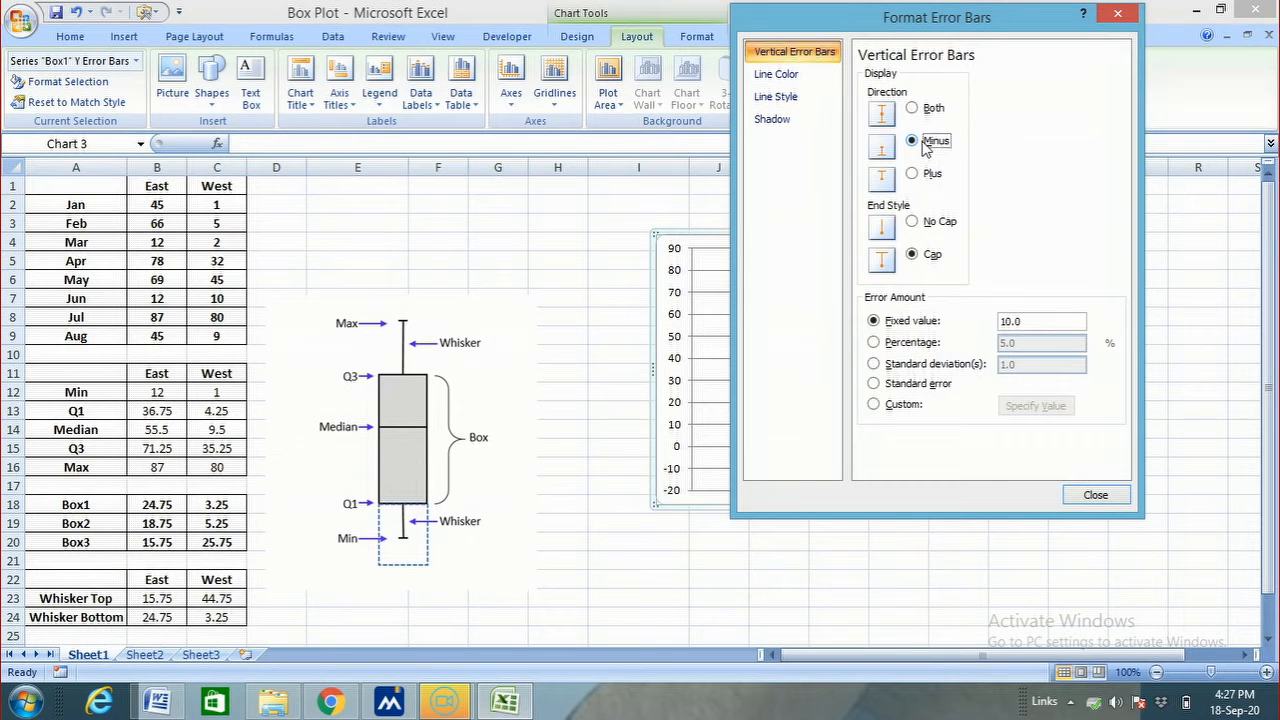
Set the Box1 error amount to Custom, with the Whisker Bottom values B24:C24 as the negative error value
click(903, 405)
click(1036, 406)
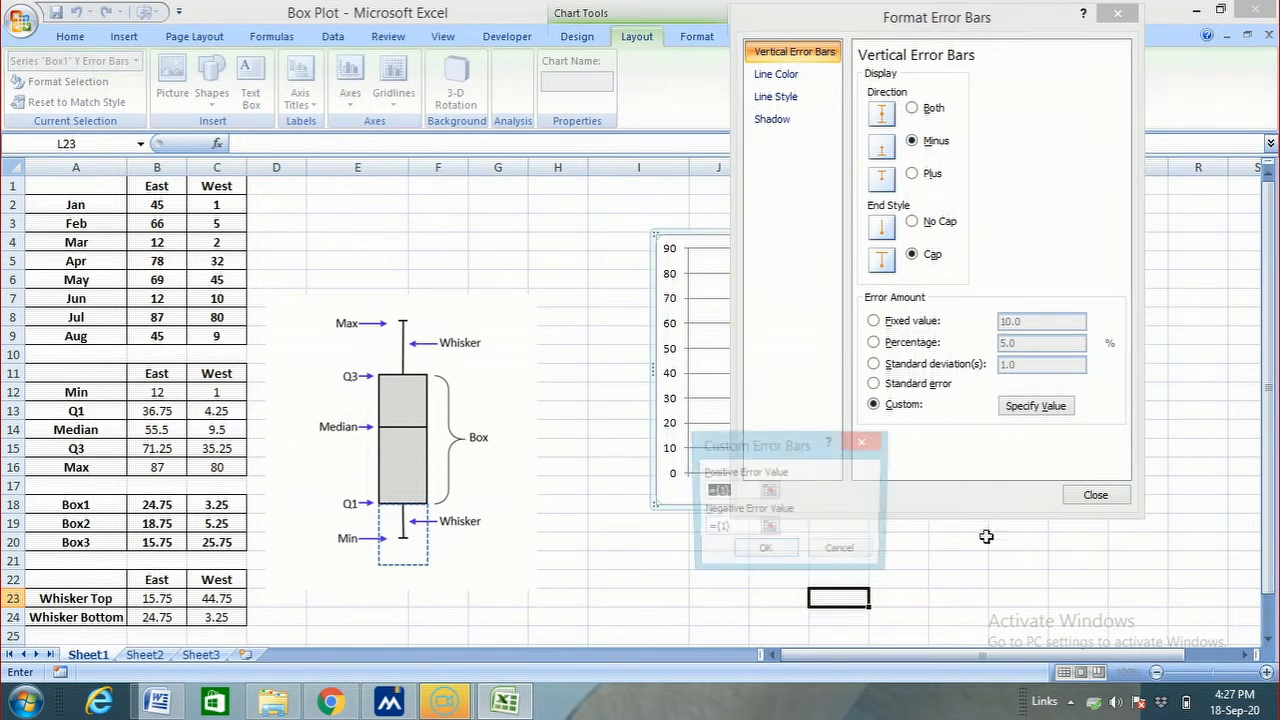
click(730, 528)
key(BackSpace)
key(BackSpace)
key(BackSpace)
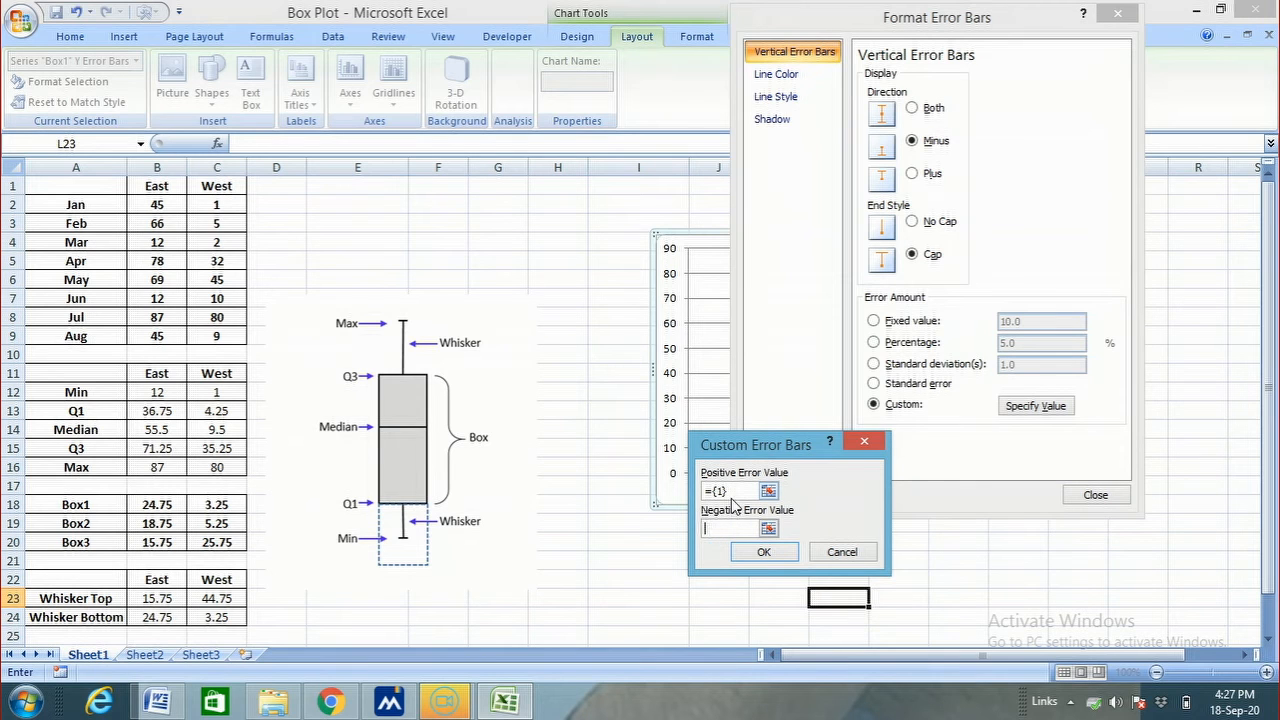
click(172, 614)
drag(172, 612, 216, 615)
click(764, 552)
click(1076, 498)
click(906, 576)
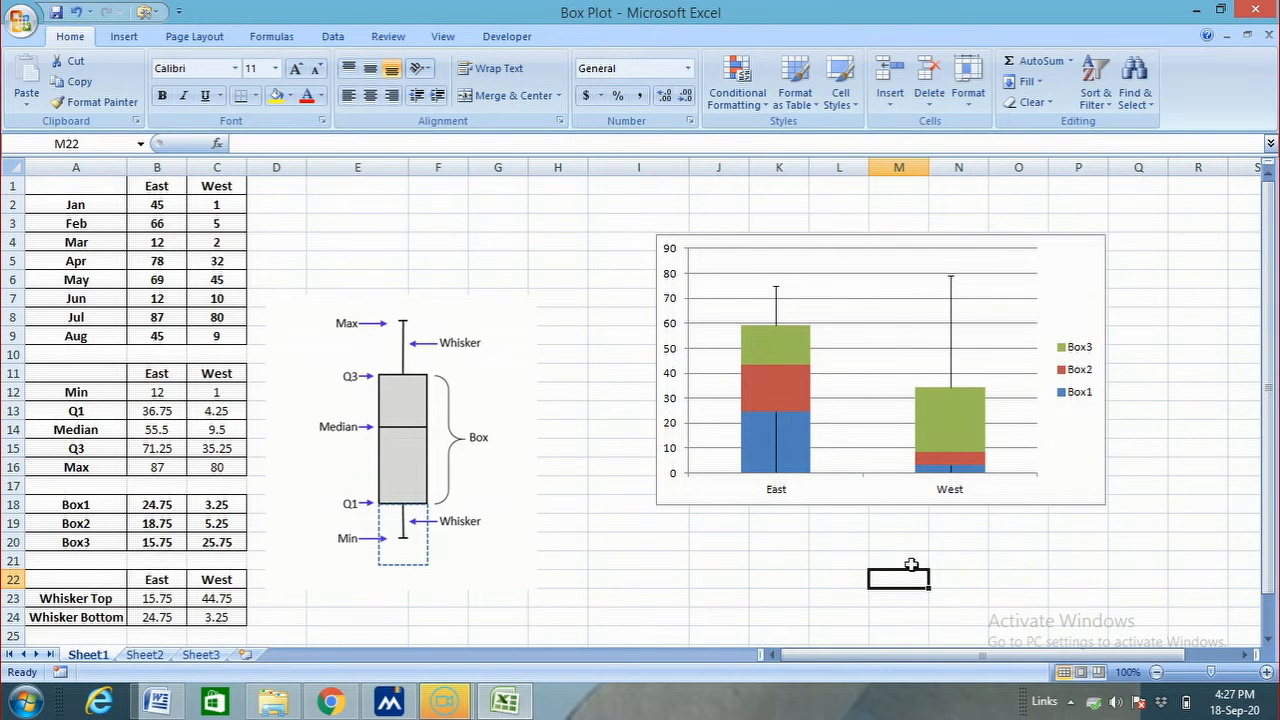
Remove the fill from the chart's Box1 series so its columns are transparent
click(787, 447)
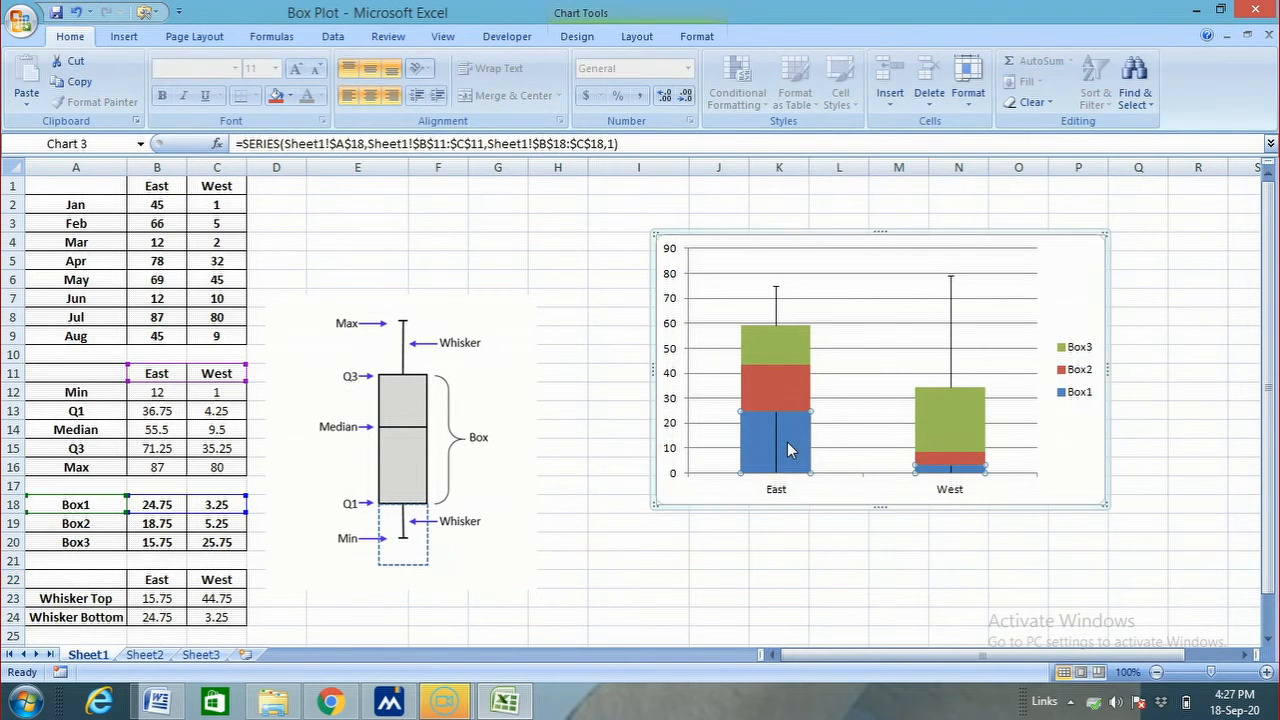
right_click(787, 444)
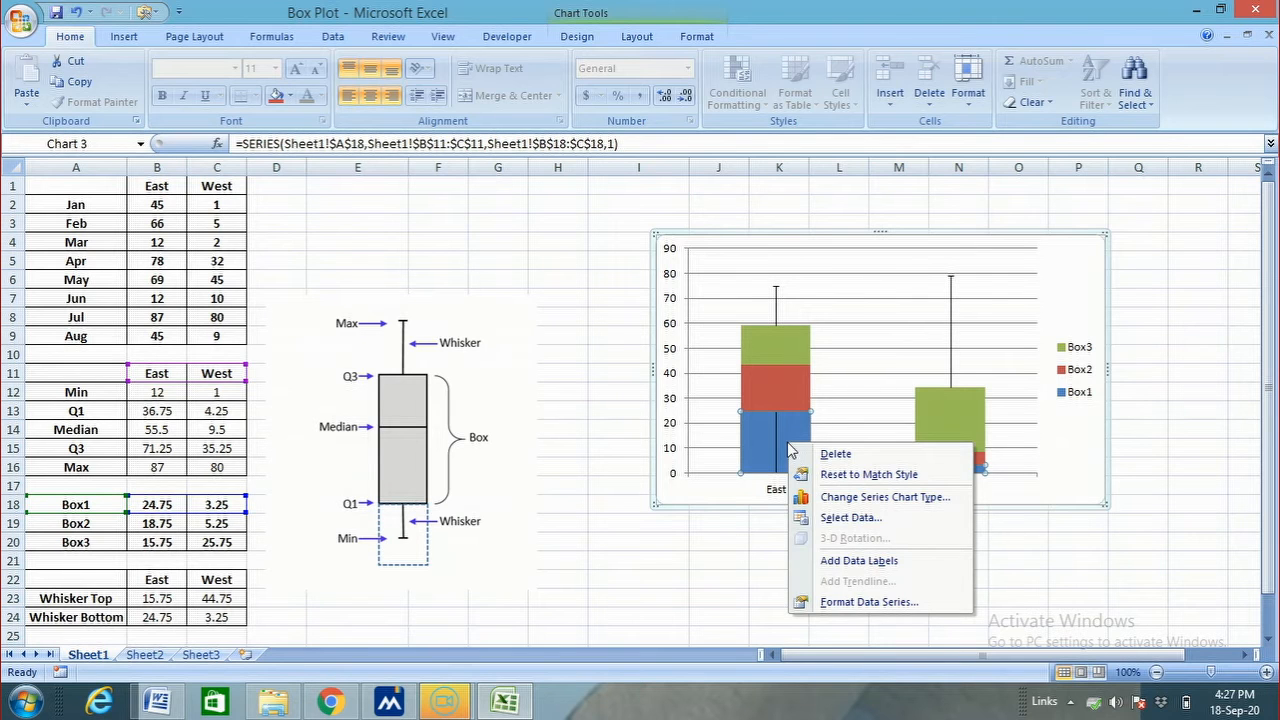
click(866, 602)
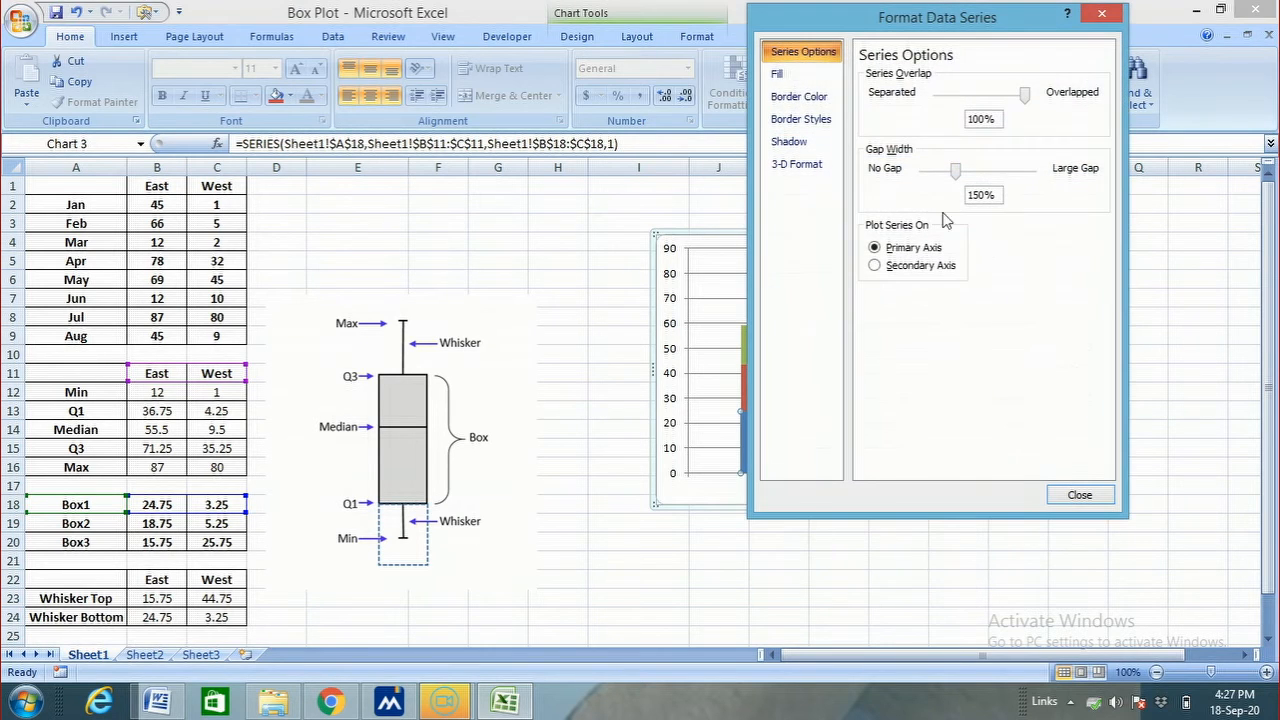
click(778, 74)
click(886, 78)
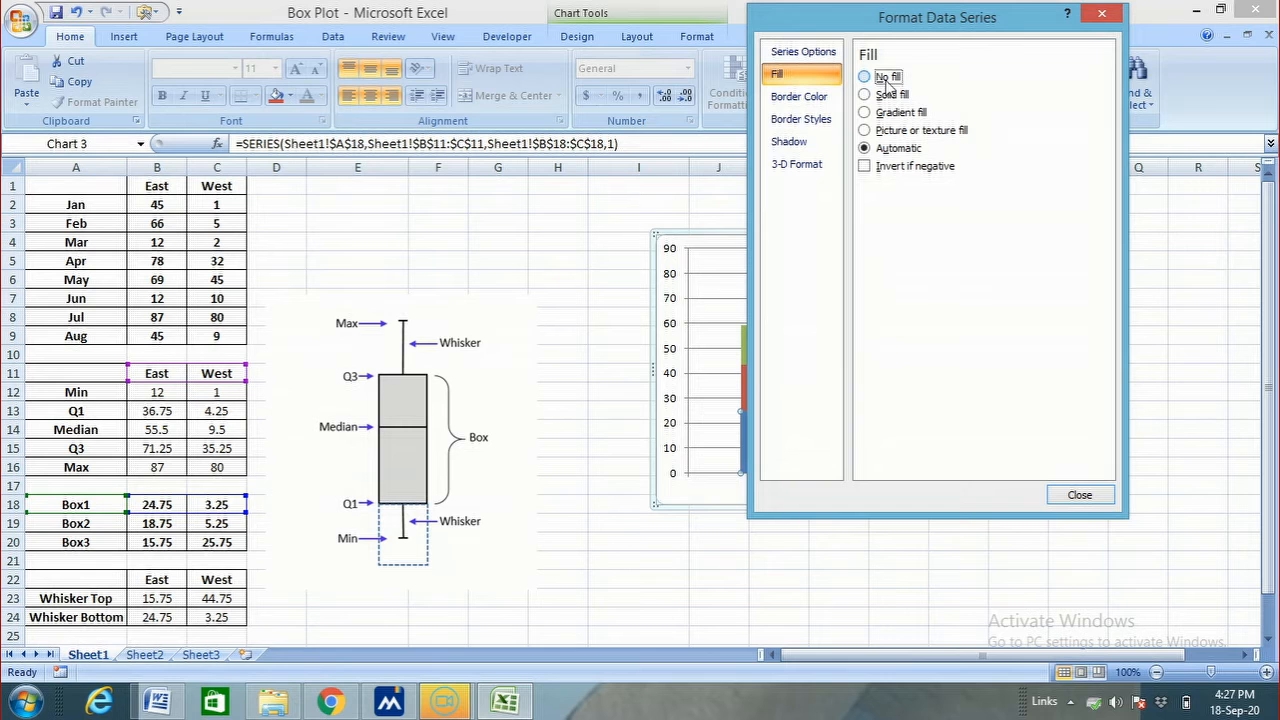
click(1079, 495)
click(962, 561)
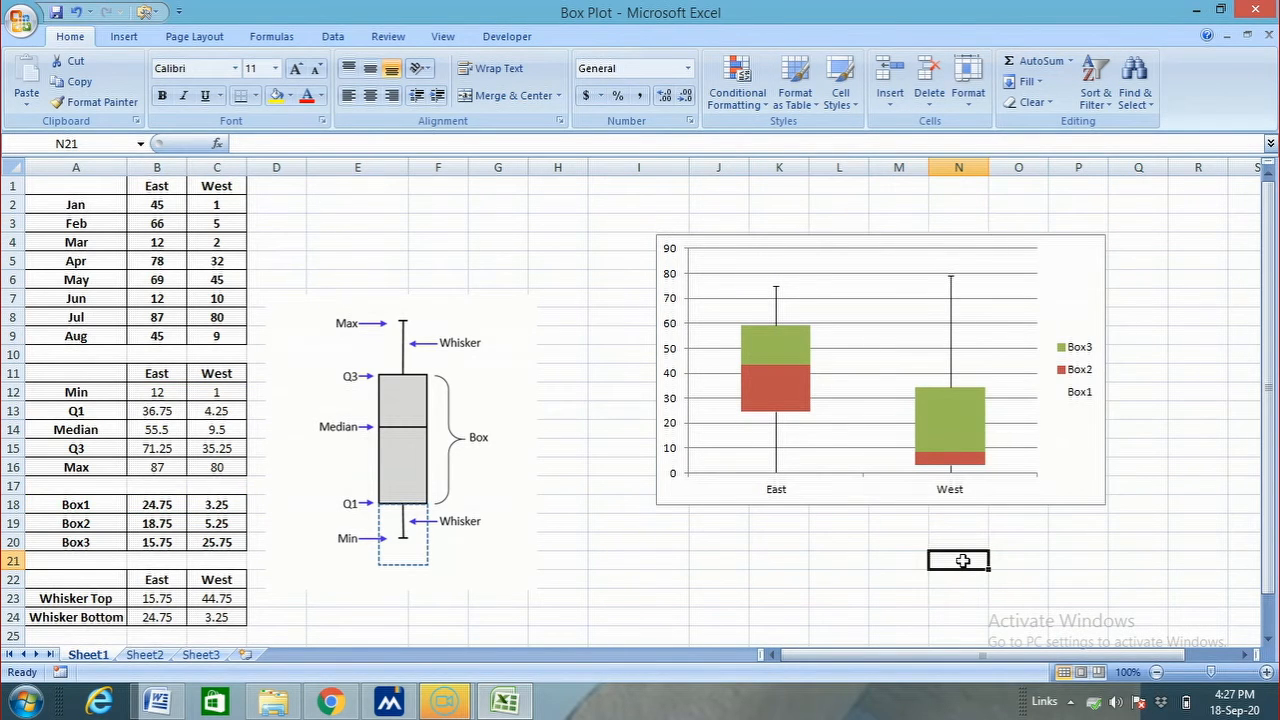
Give the chart's Box3 series a light grey fill and a black outline
click(772, 372)
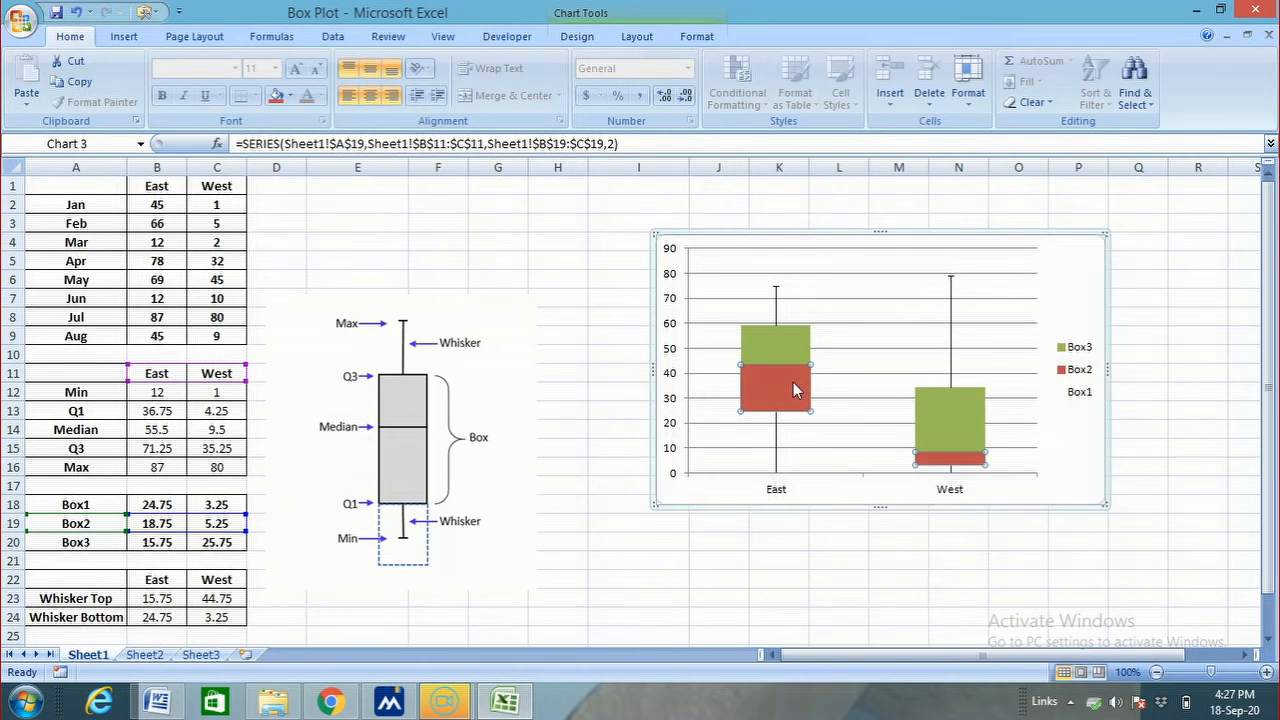
click(773, 343)
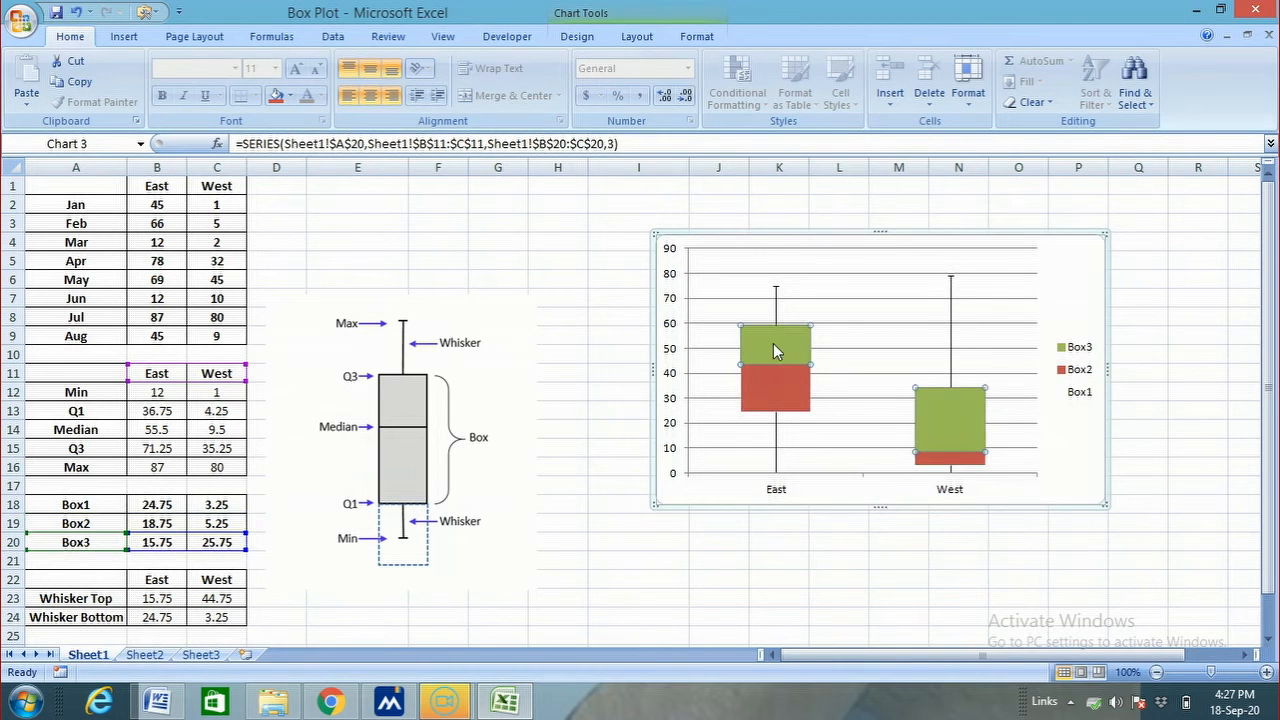
click(703, 38)
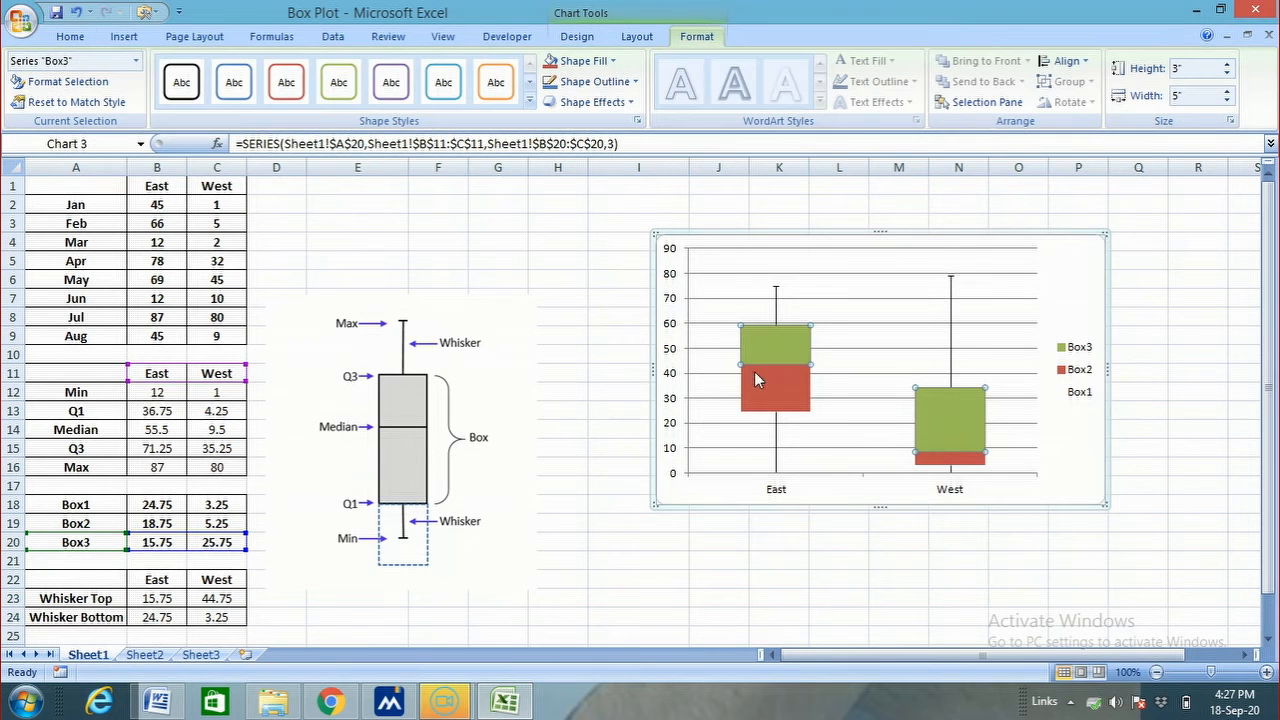
click(582, 61)
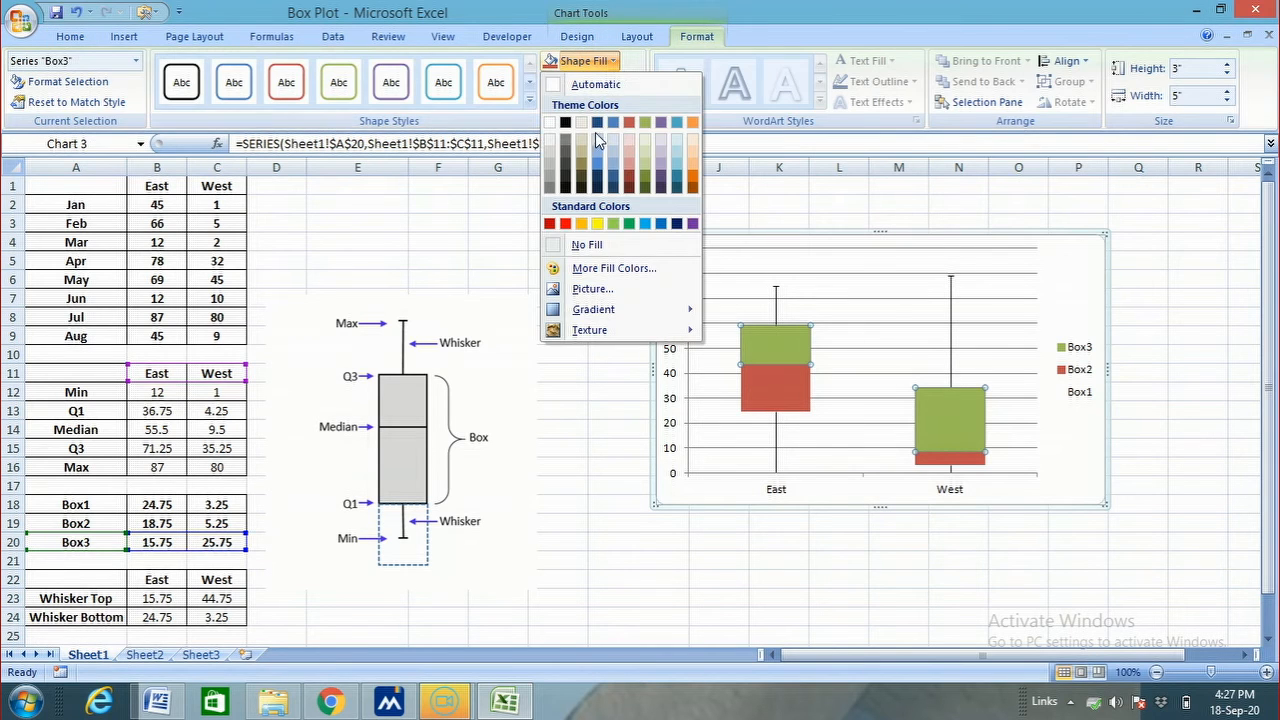
click(550, 160)
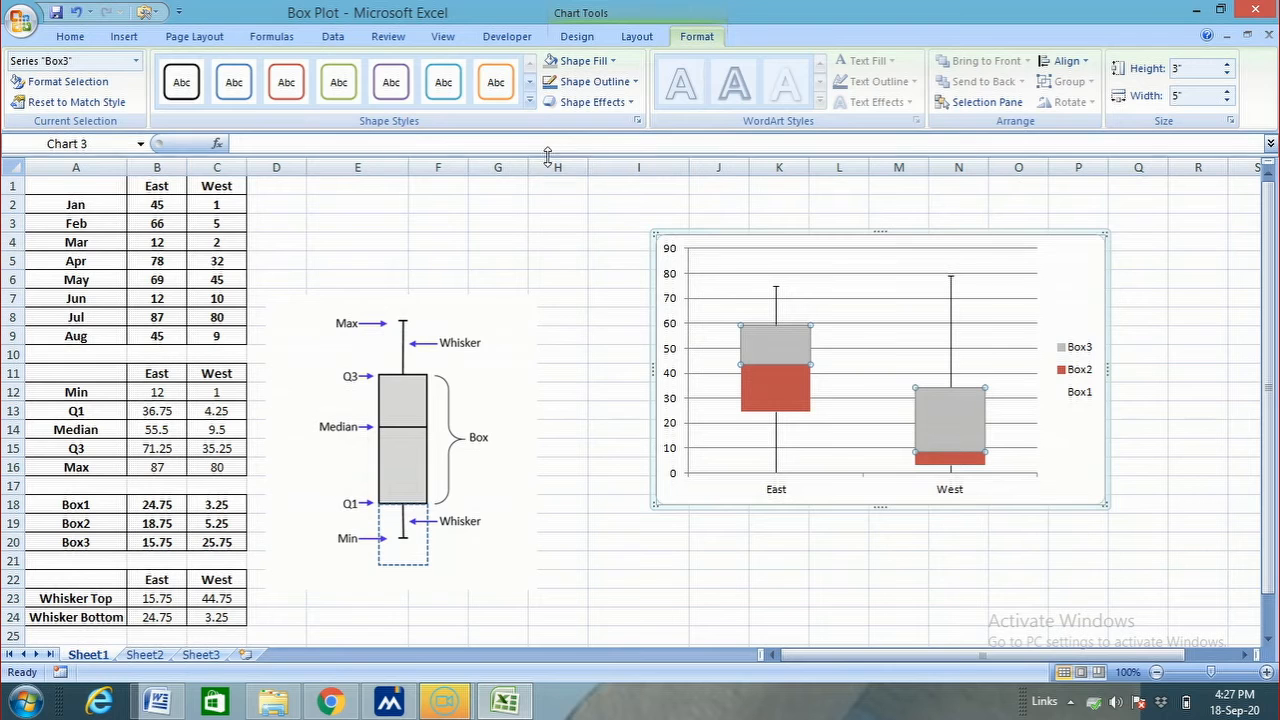
click(636, 82)
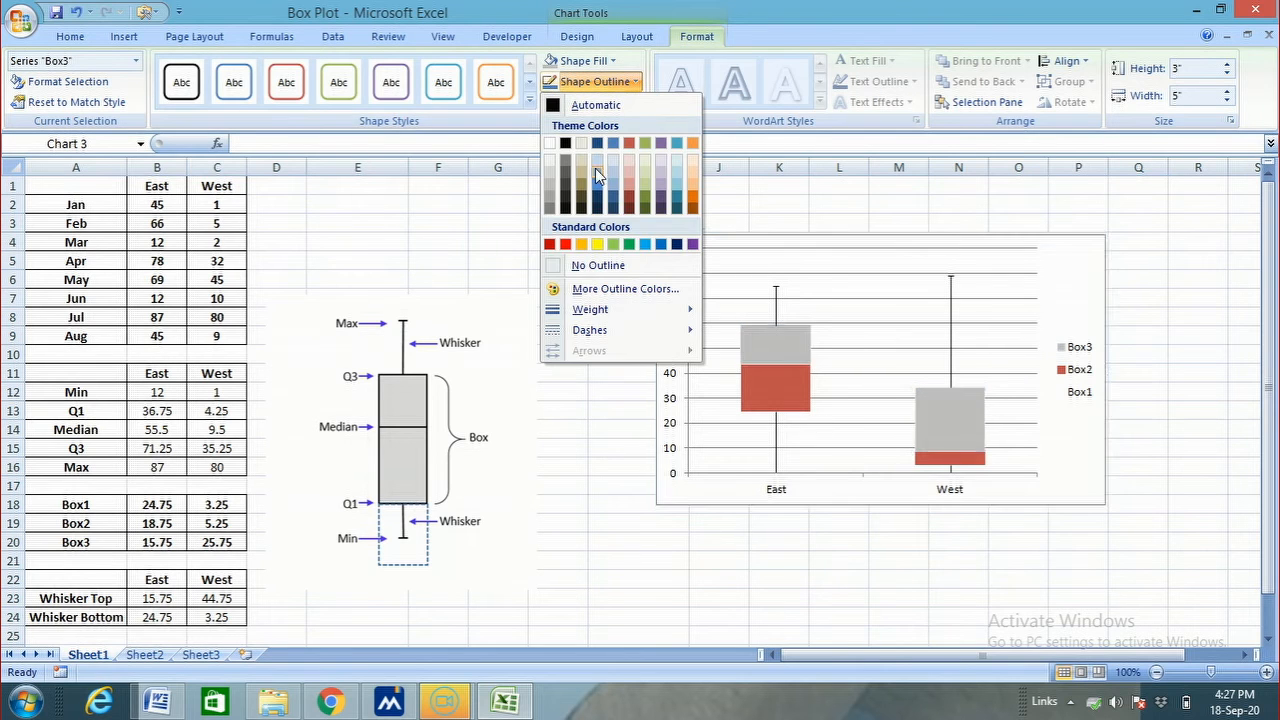
click(572, 189)
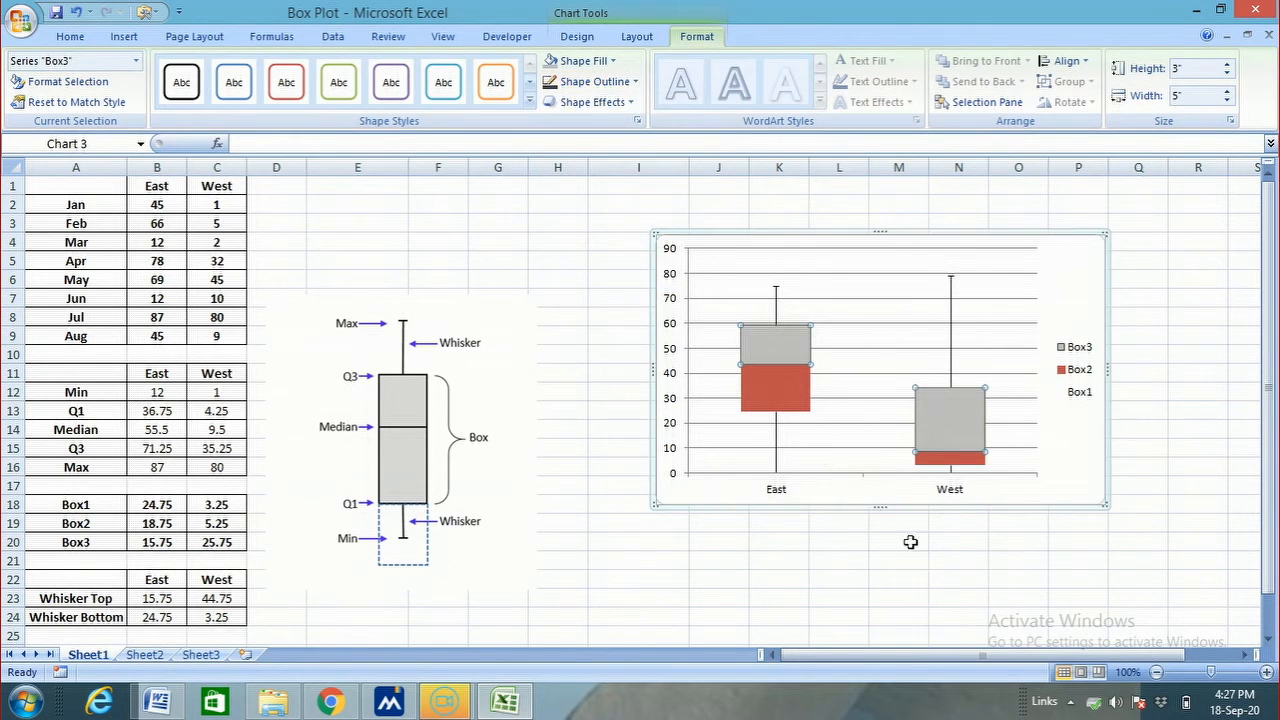
click(950, 578)
Apply the same grey fill and black outline to the chart's Box2 series
click(771, 380)
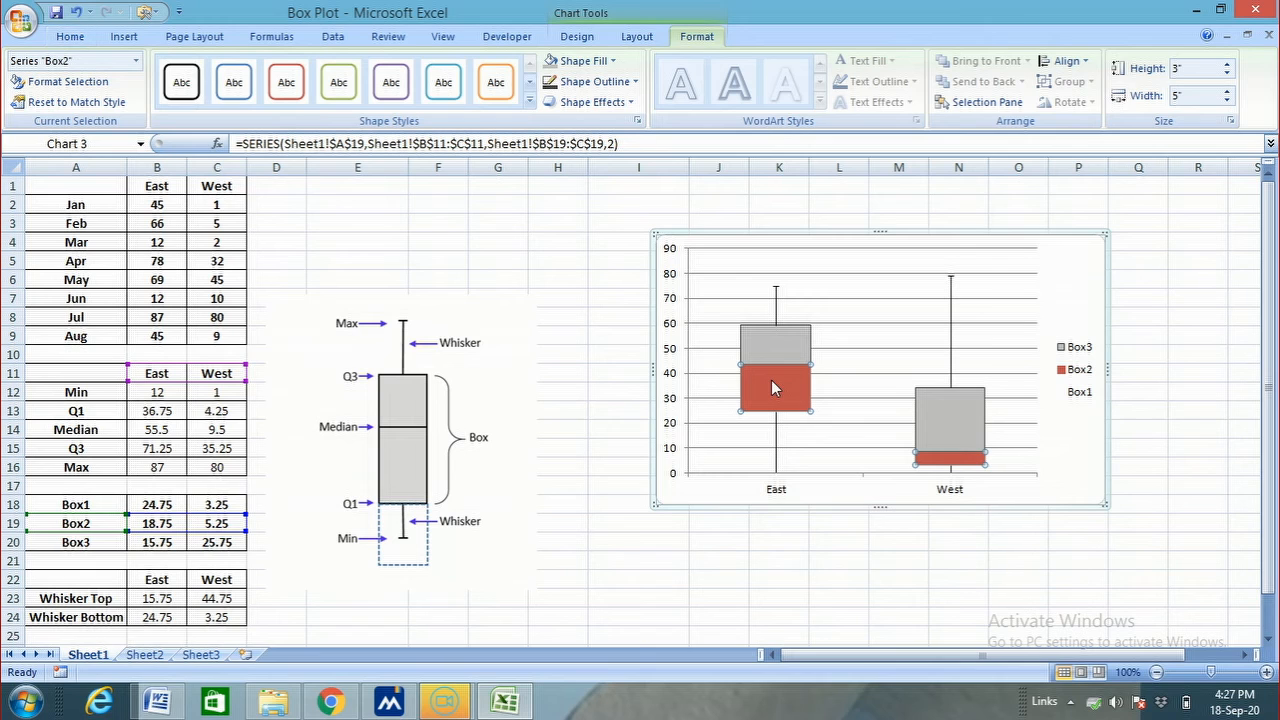
click(551, 62)
click(555, 84)
click(962, 577)
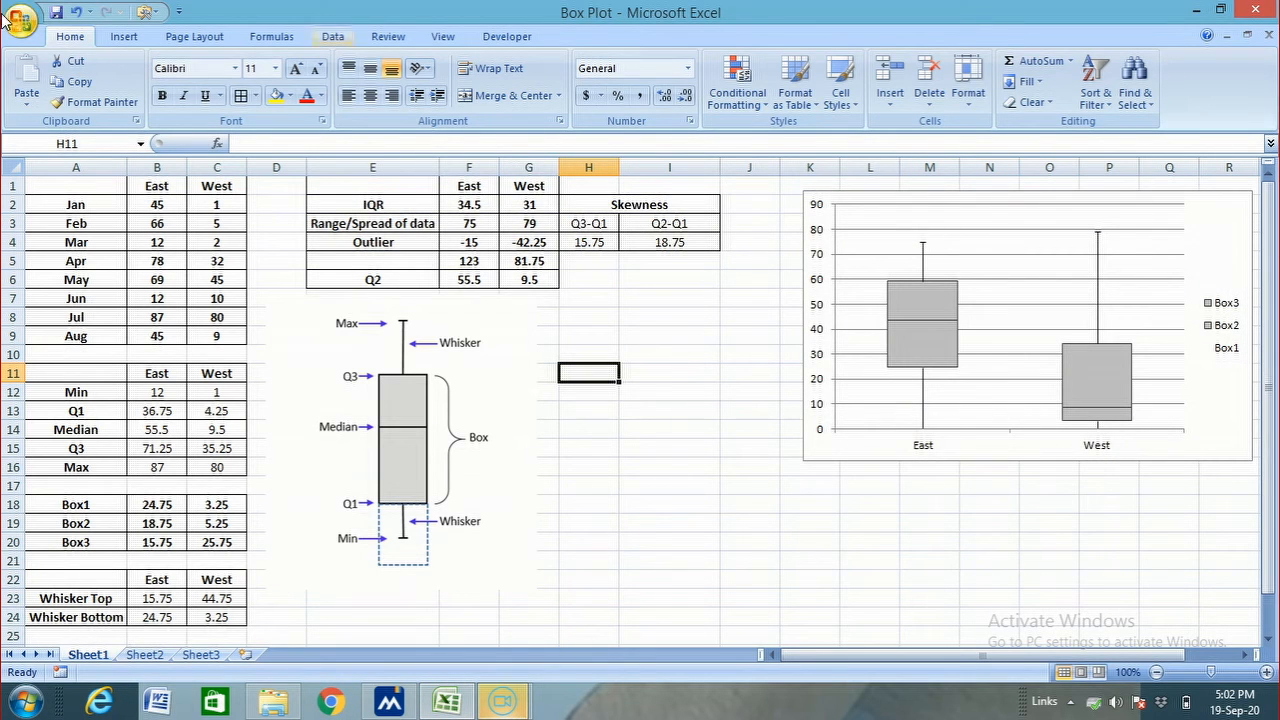
Calculate the East IQR in cell F2 as Q3 minus Q1 with the formula =B15-B13
click(698, 393)
click(391, 207)
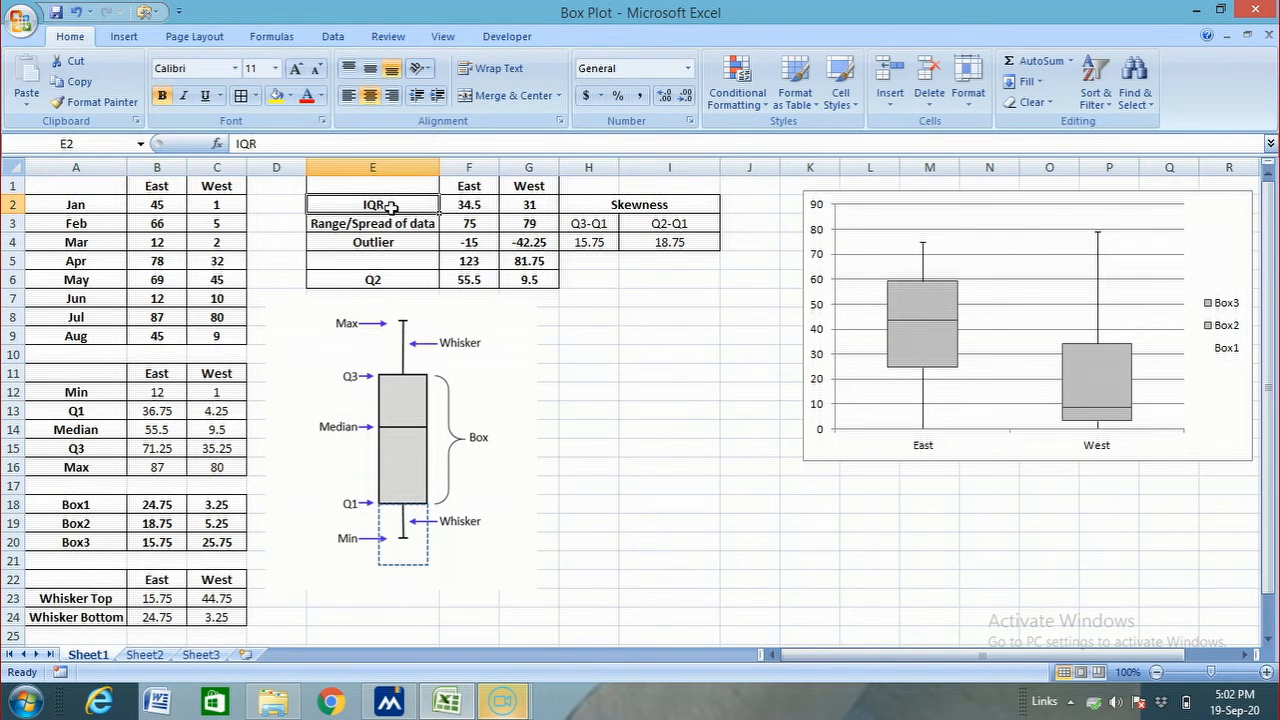
click(472, 206)
text(=)
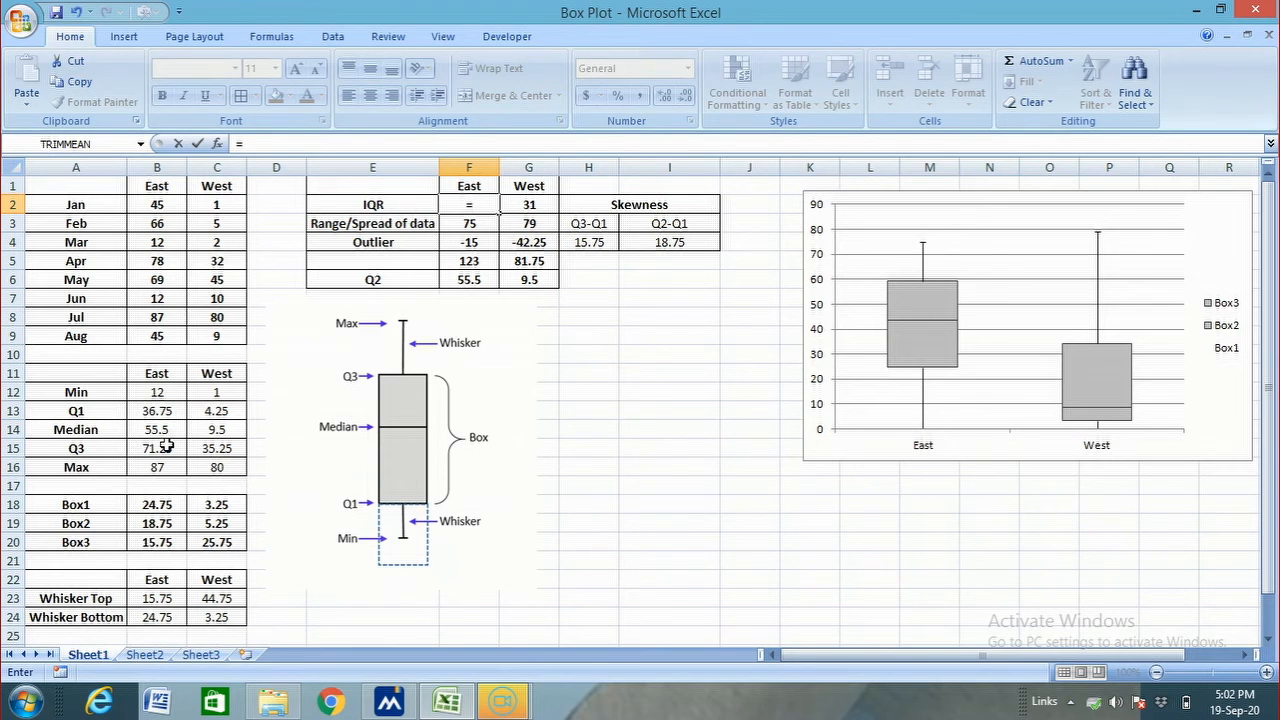
click(166, 448)
text(-)
click(146, 410)
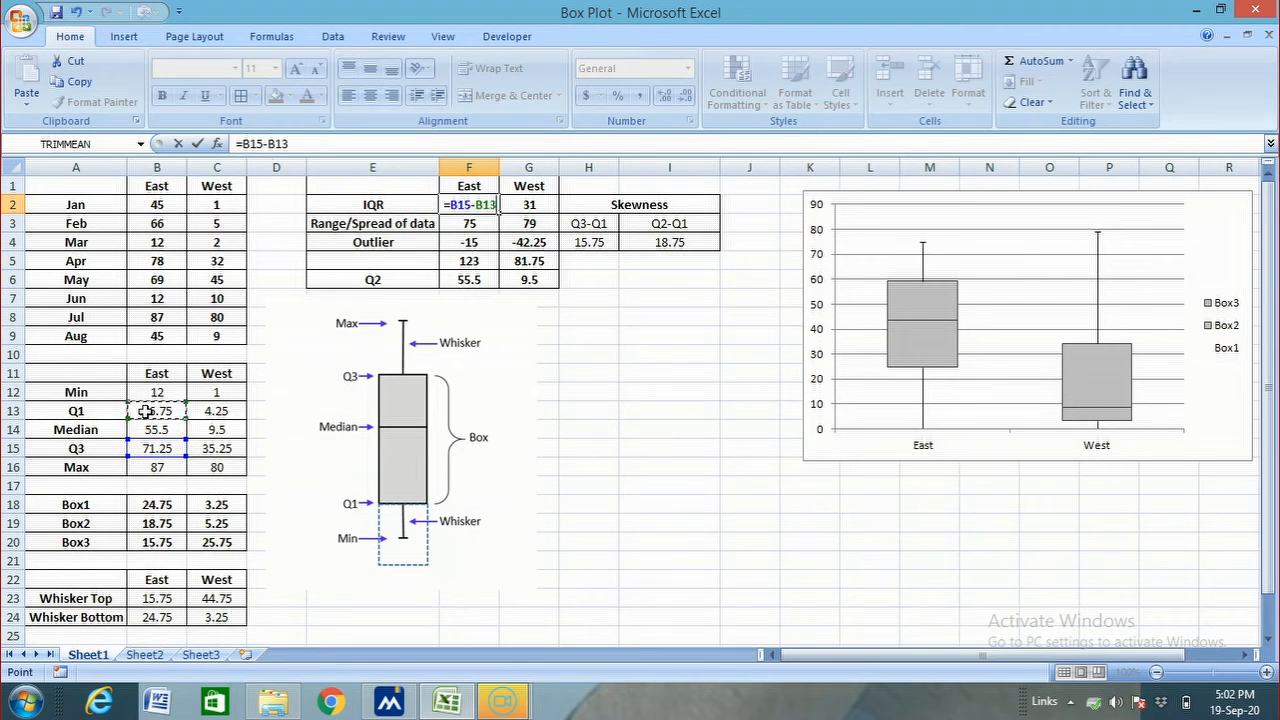
key(Return)
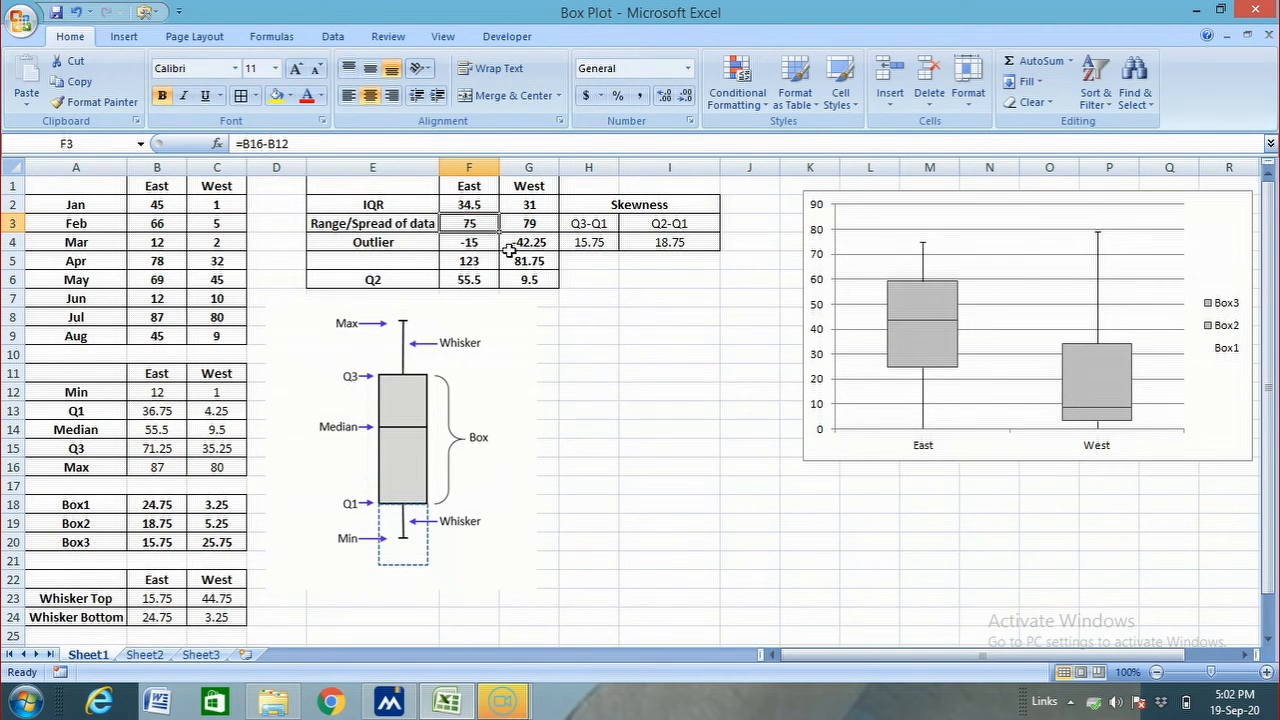
Check the East IQR formula in F2 and the range formula in F3 against the East Max and Min cells
click(458, 204)
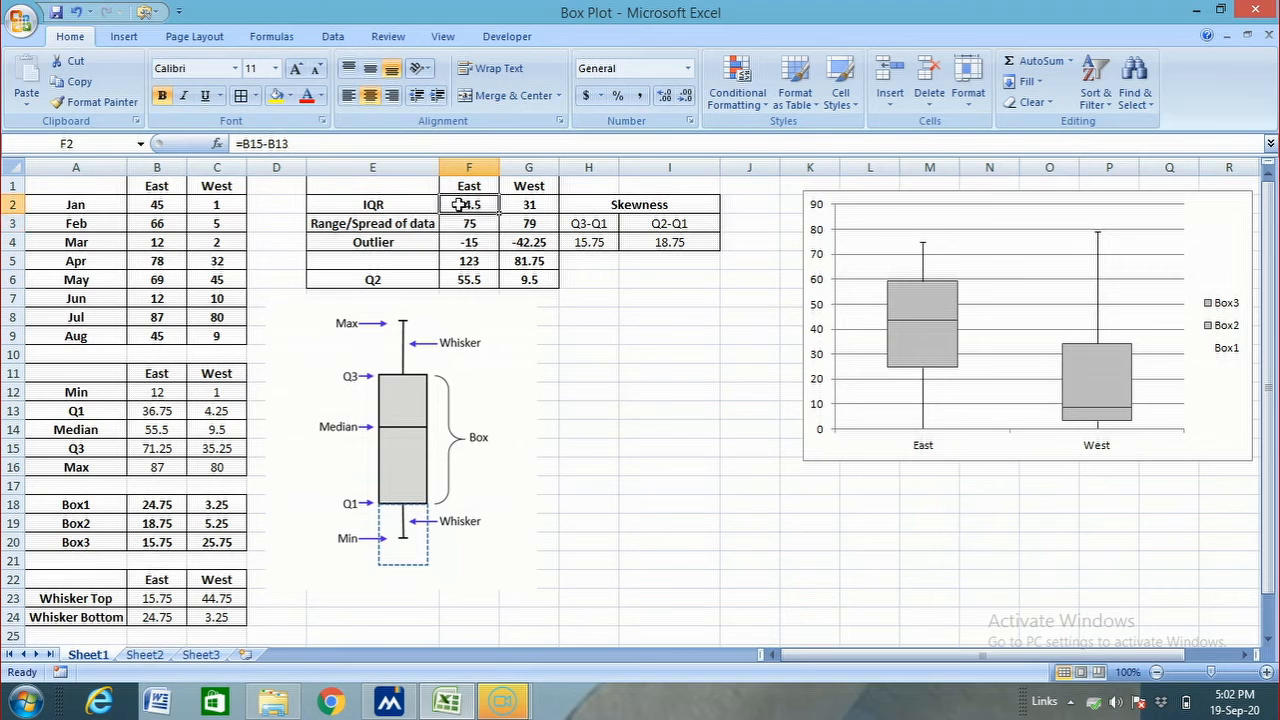
click(458, 222)
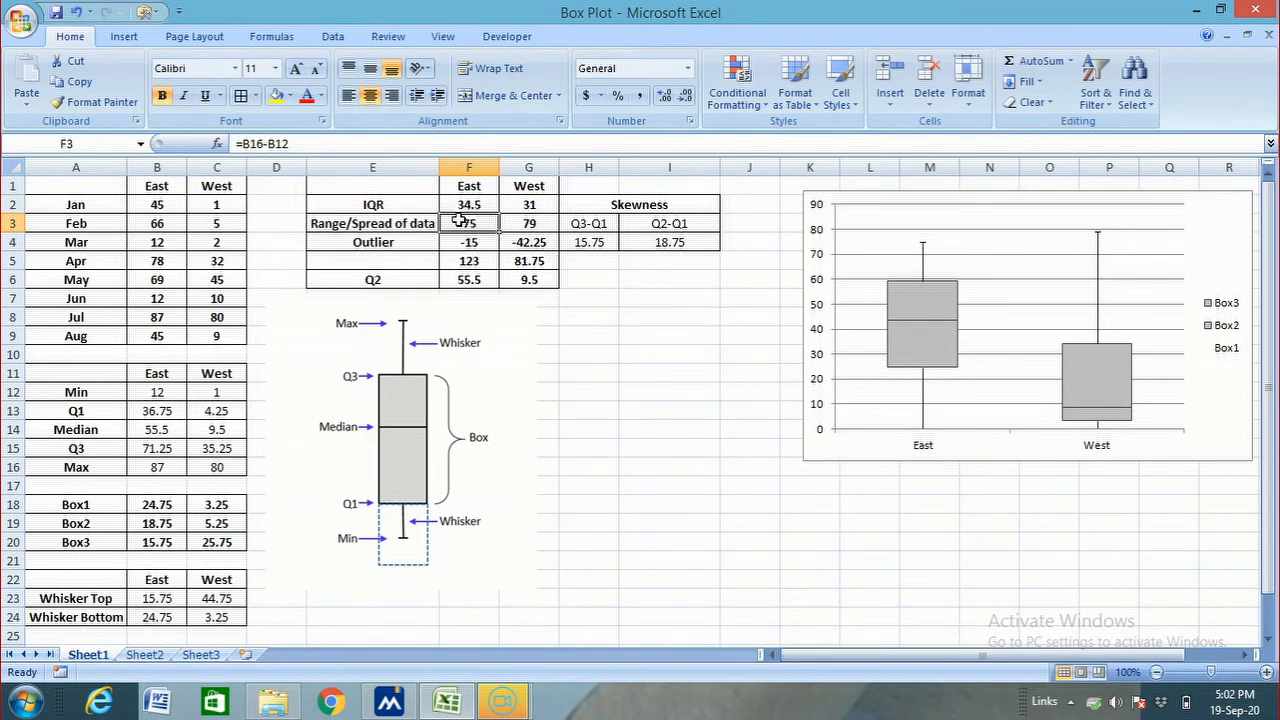
click(155, 463)
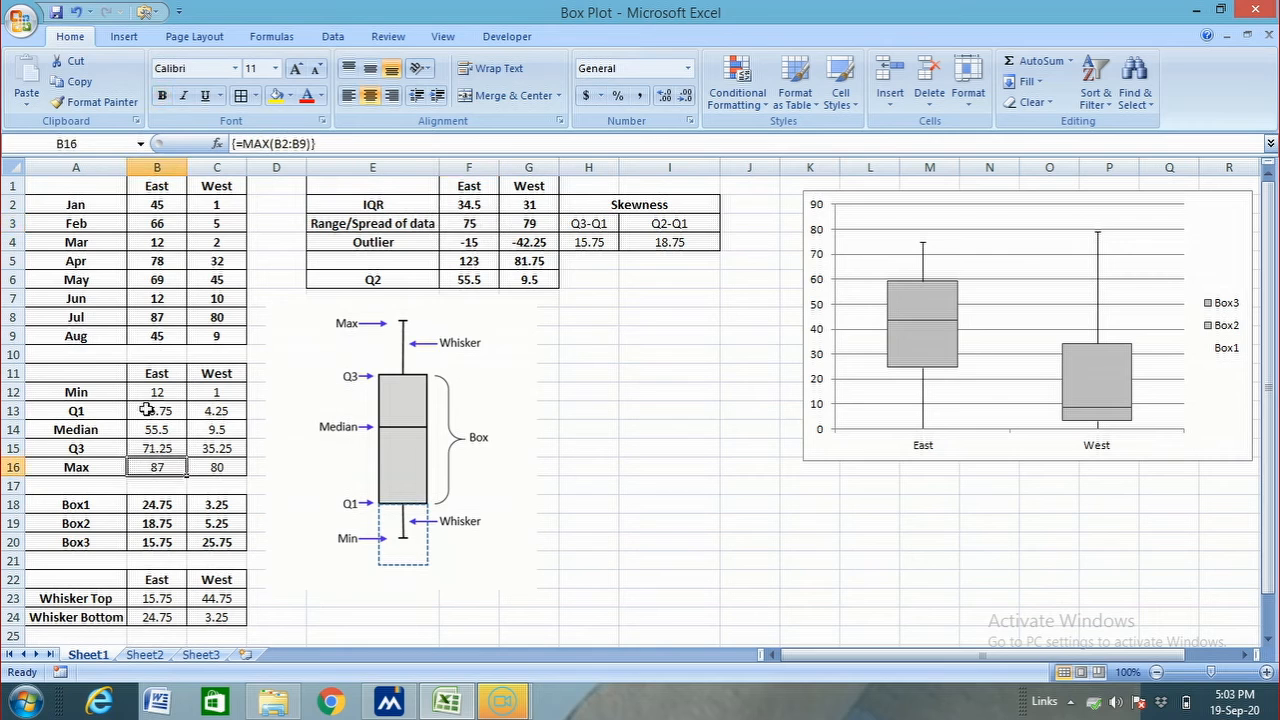
click(460, 222)
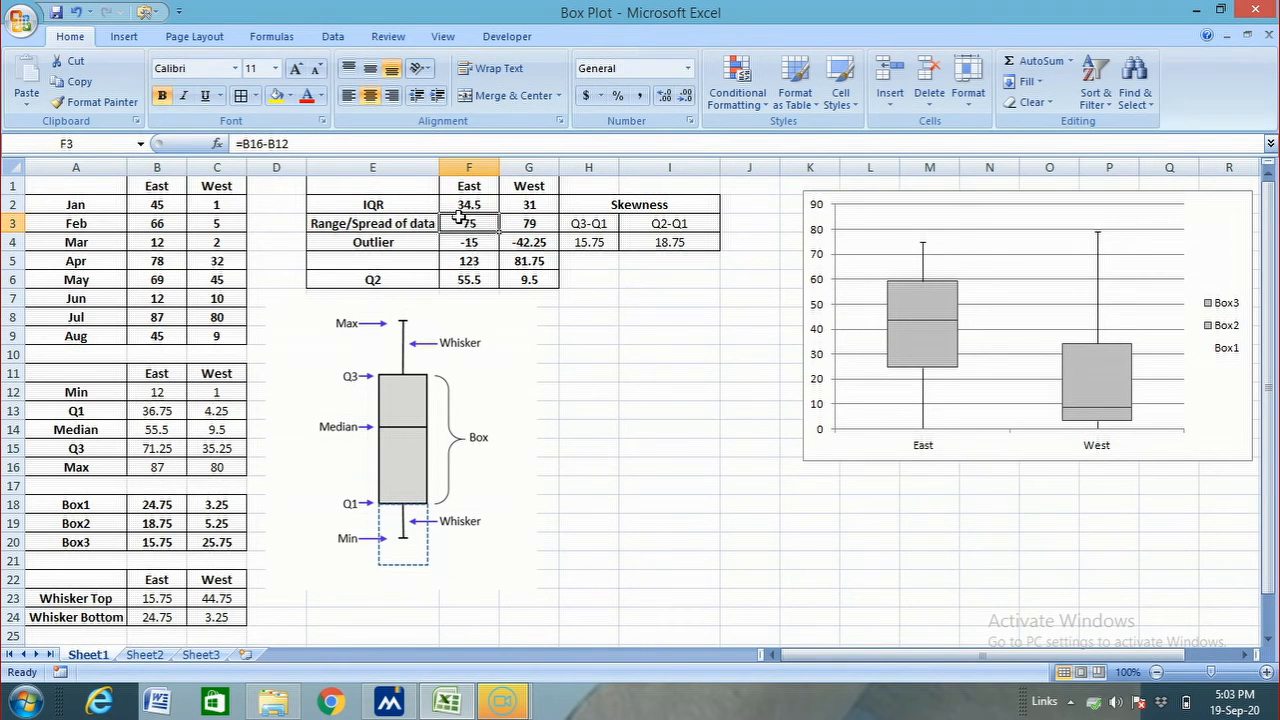
Calculate the East lower outlier limit in F4 with the array formula =B13-1.5*F2
click(458, 243)
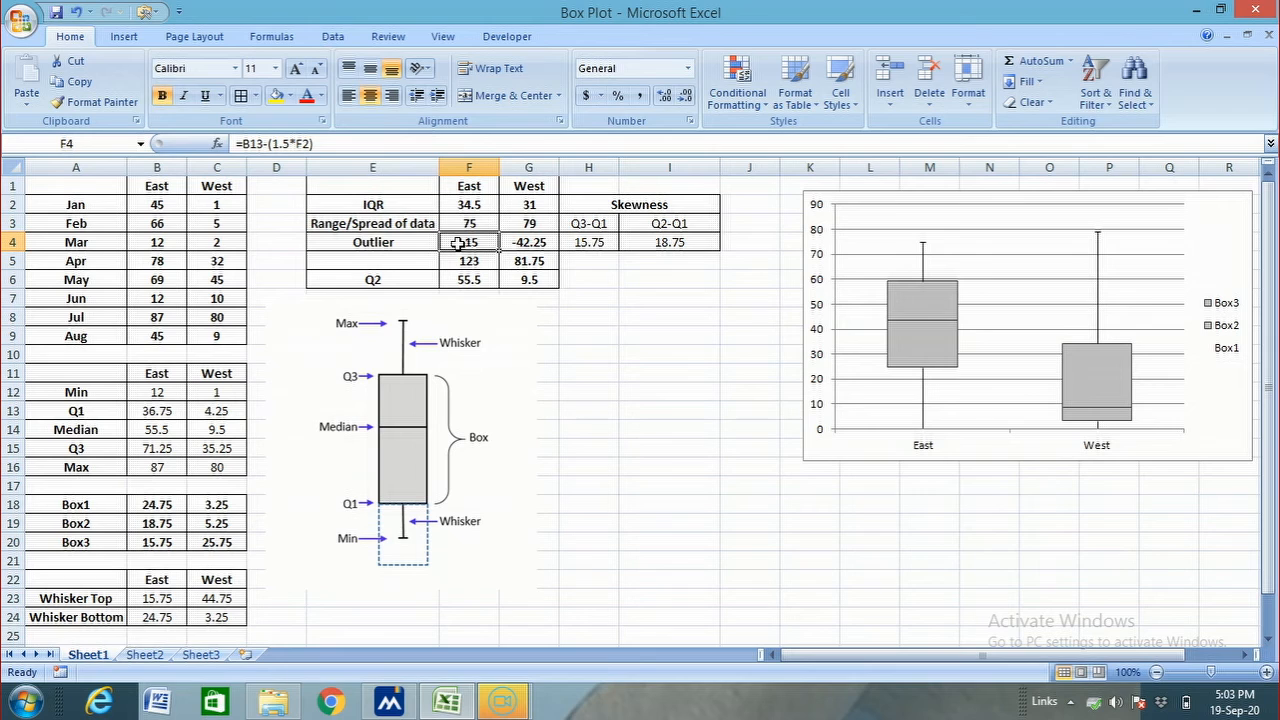
click(491, 243)
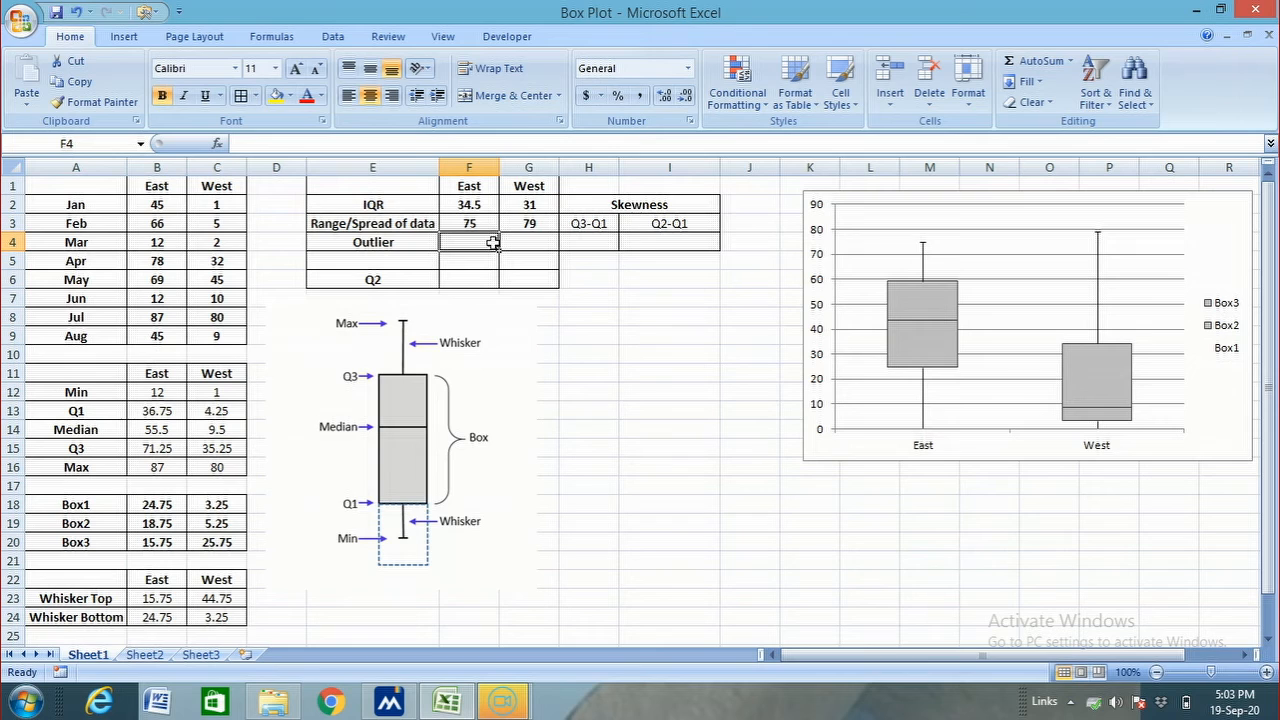
text(=)
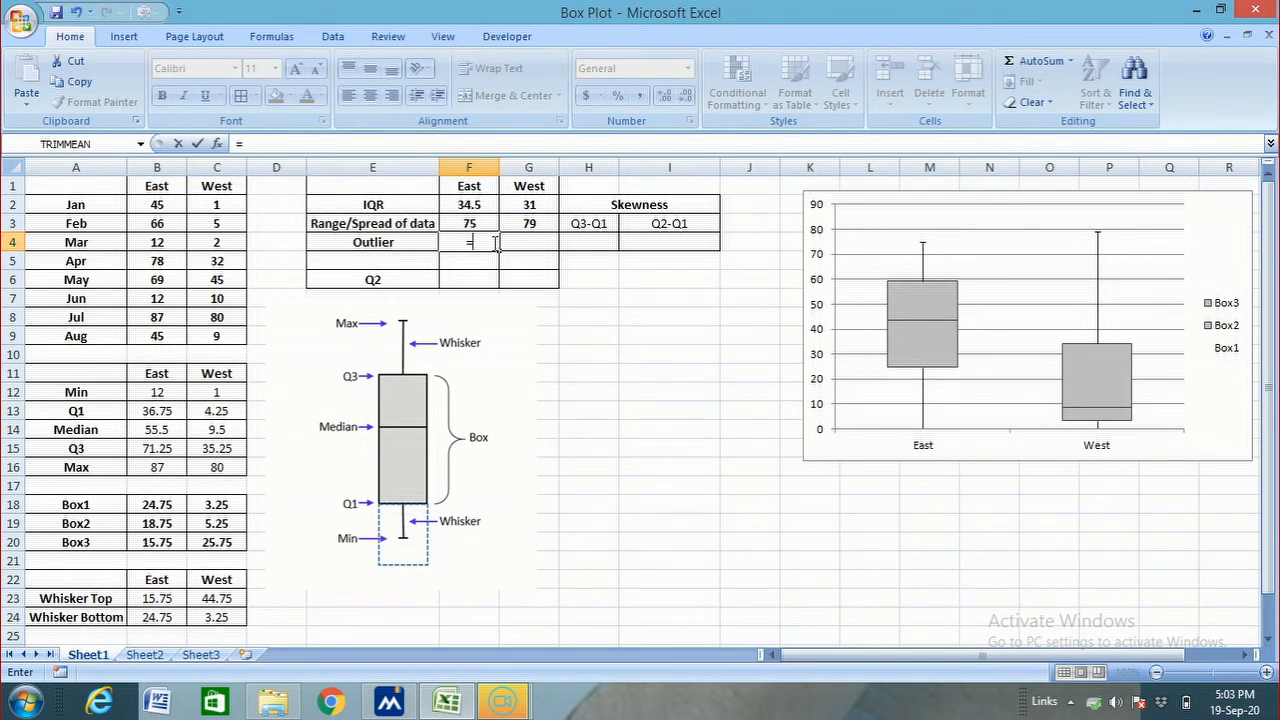
click(159, 415)
text(-)
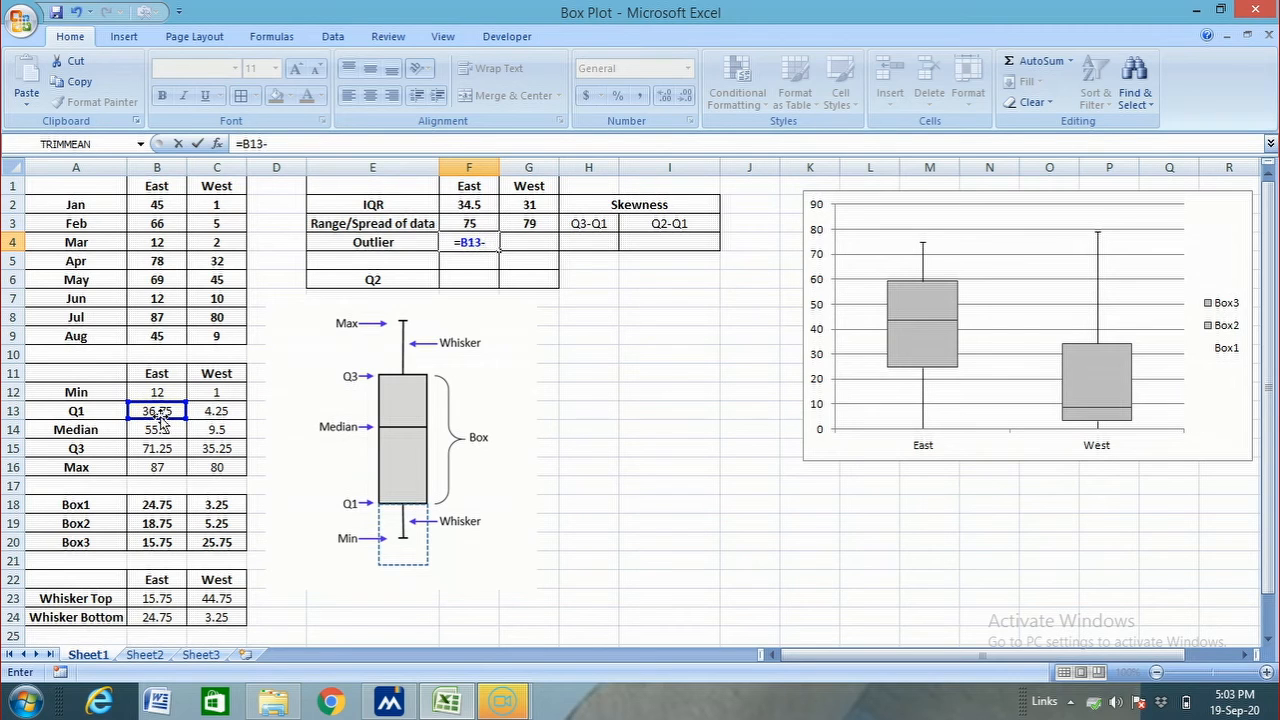
text(1.5*)
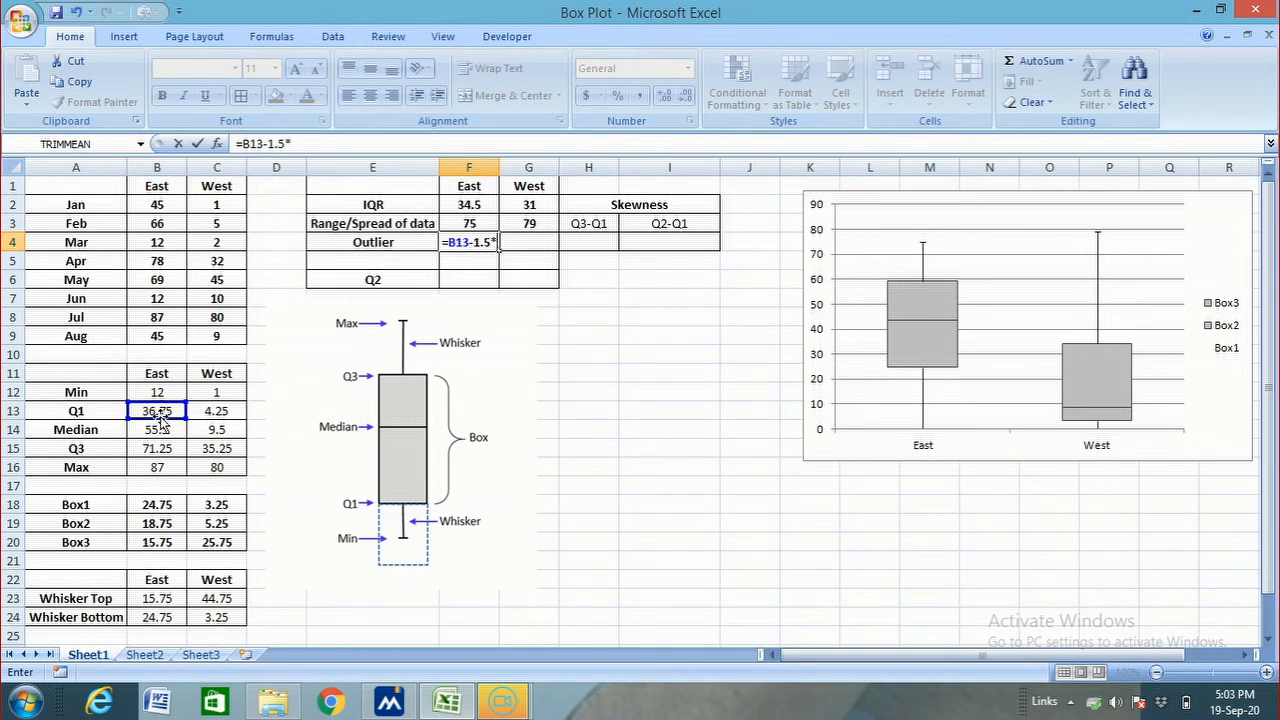
click(479, 204)
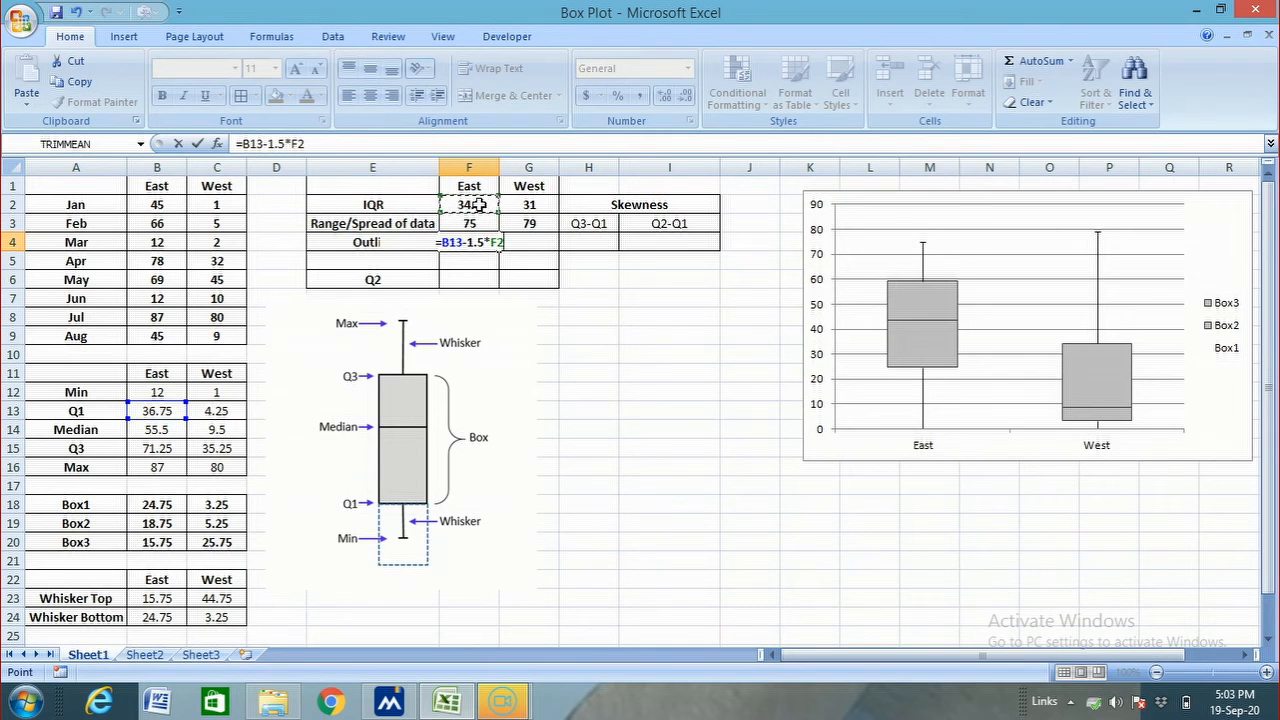
key(ctrl+shift+Return)
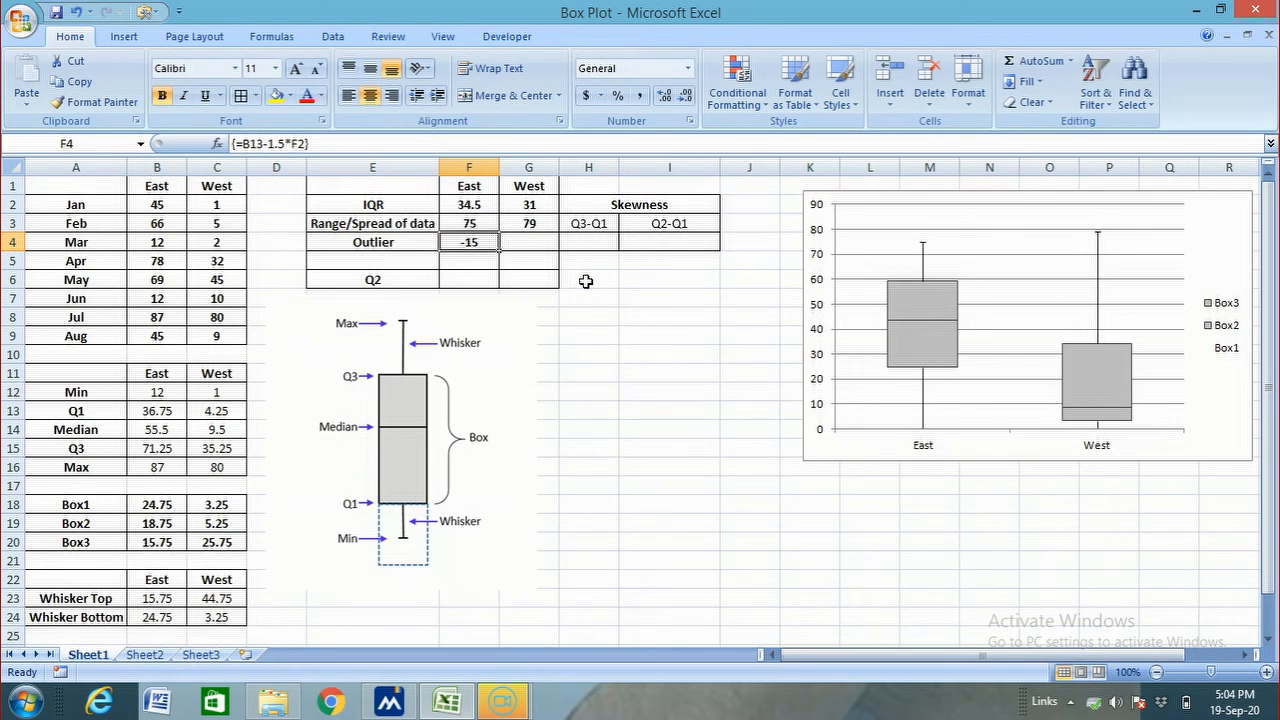
Calculate the East upper outlier limit in F5 with the array formula =B15+1.5*F2
click(486, 258)
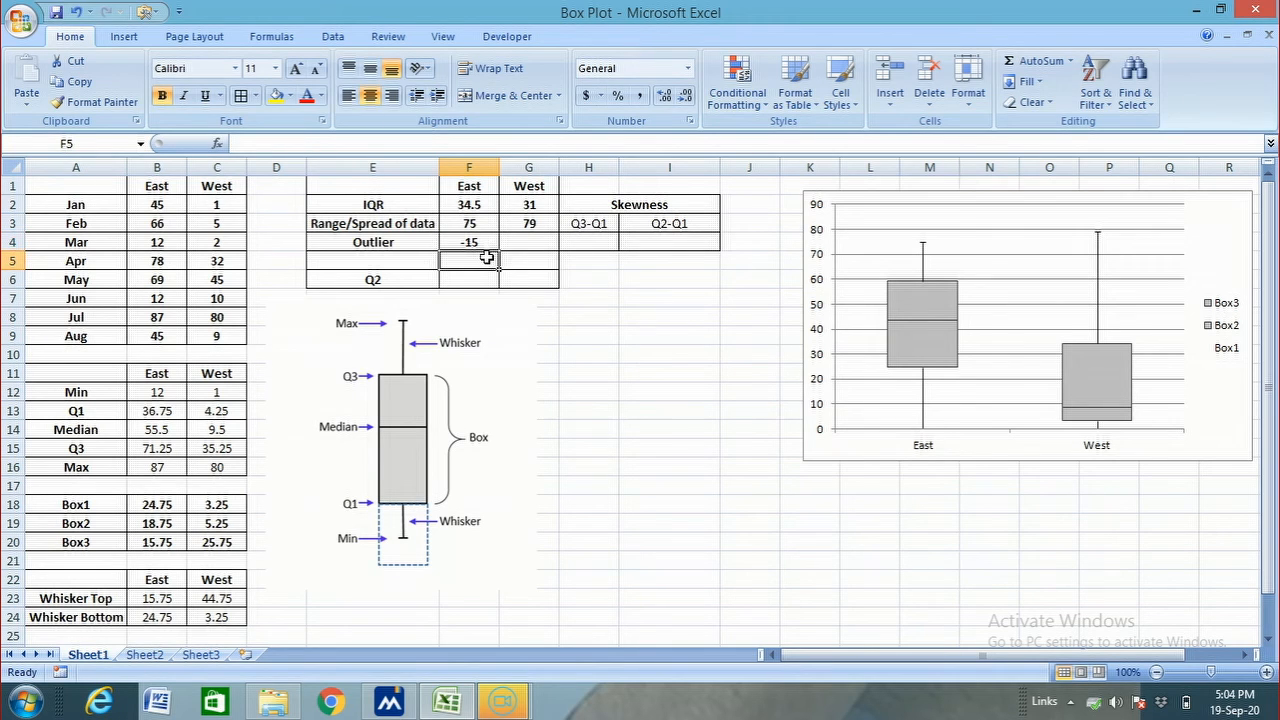
text(=)
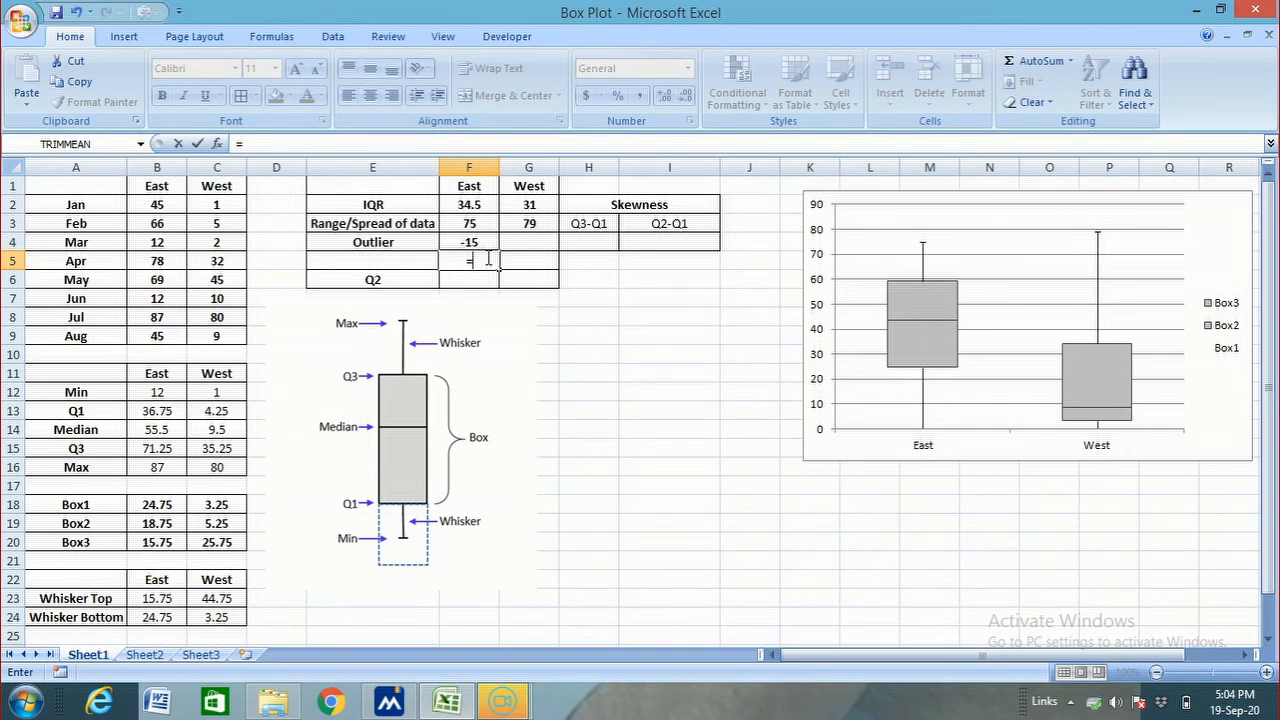
click(149, 450)
text(+1)
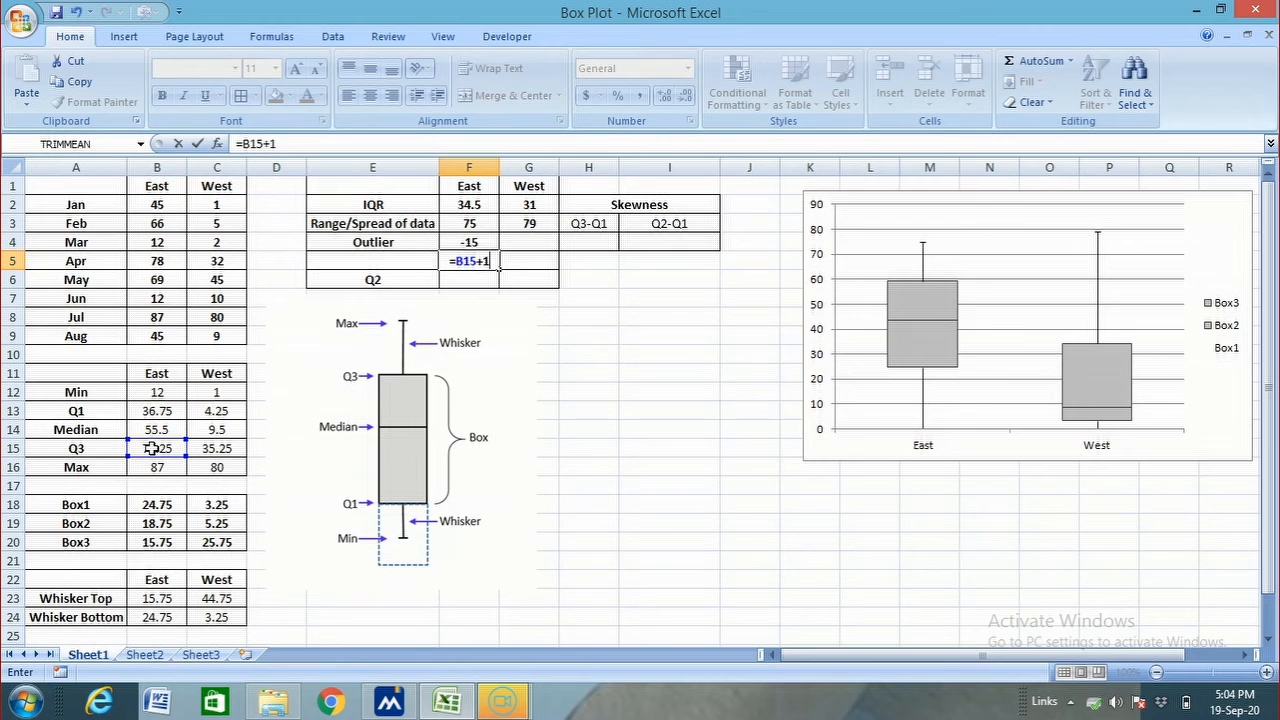
text(.5*)
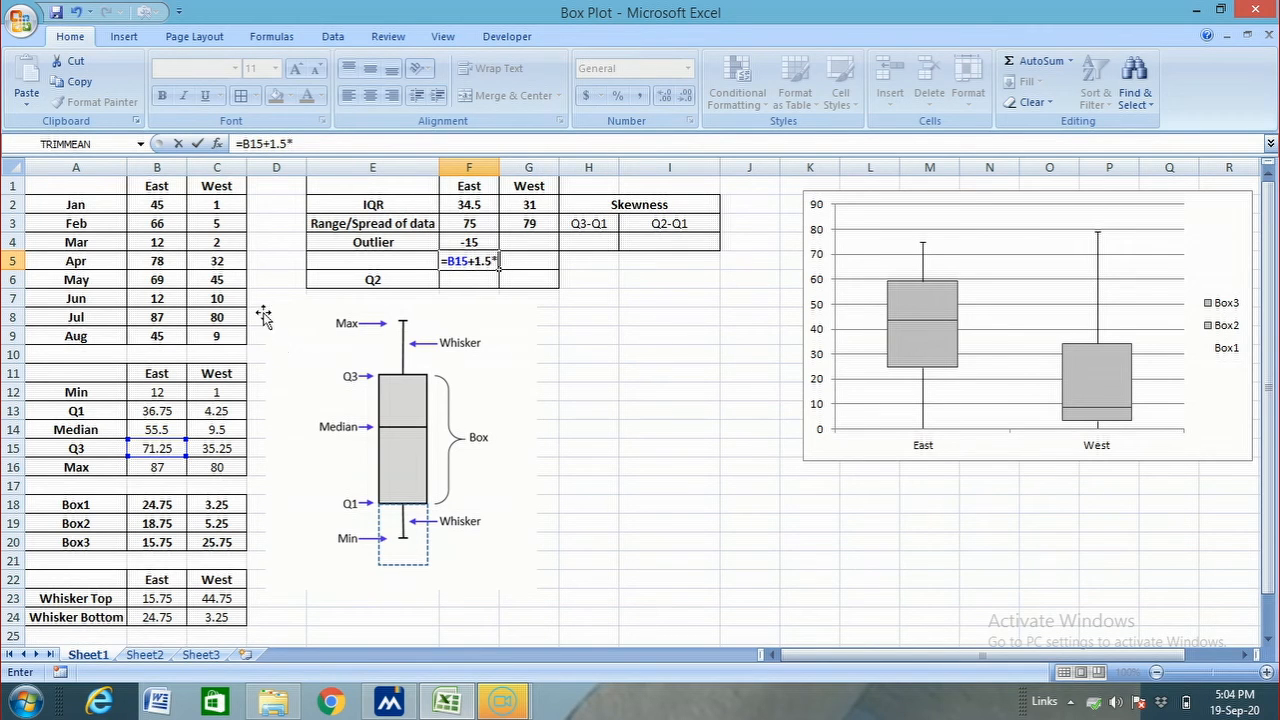
click(456, 206)
key(ctrl+shift+Return)
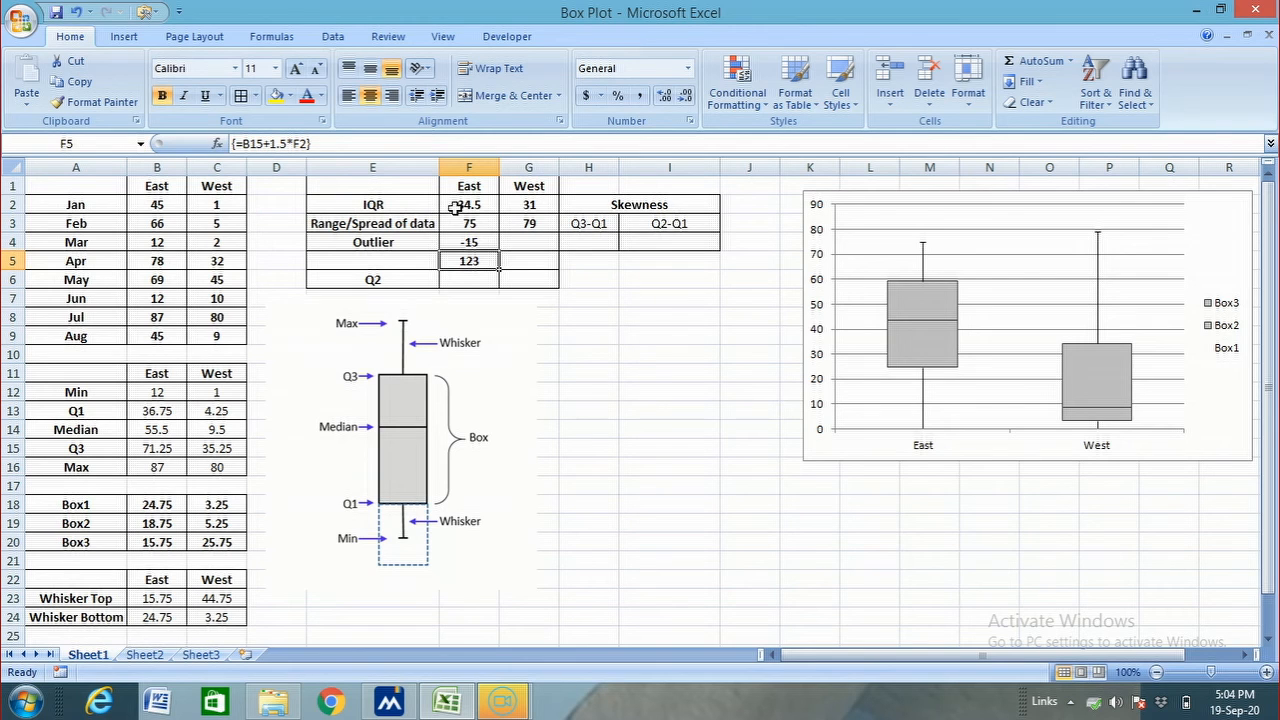
Calculate the East Q2 in cell F6 with the array formula =QUARTILE(B2:B9,2)
click(458, 282)
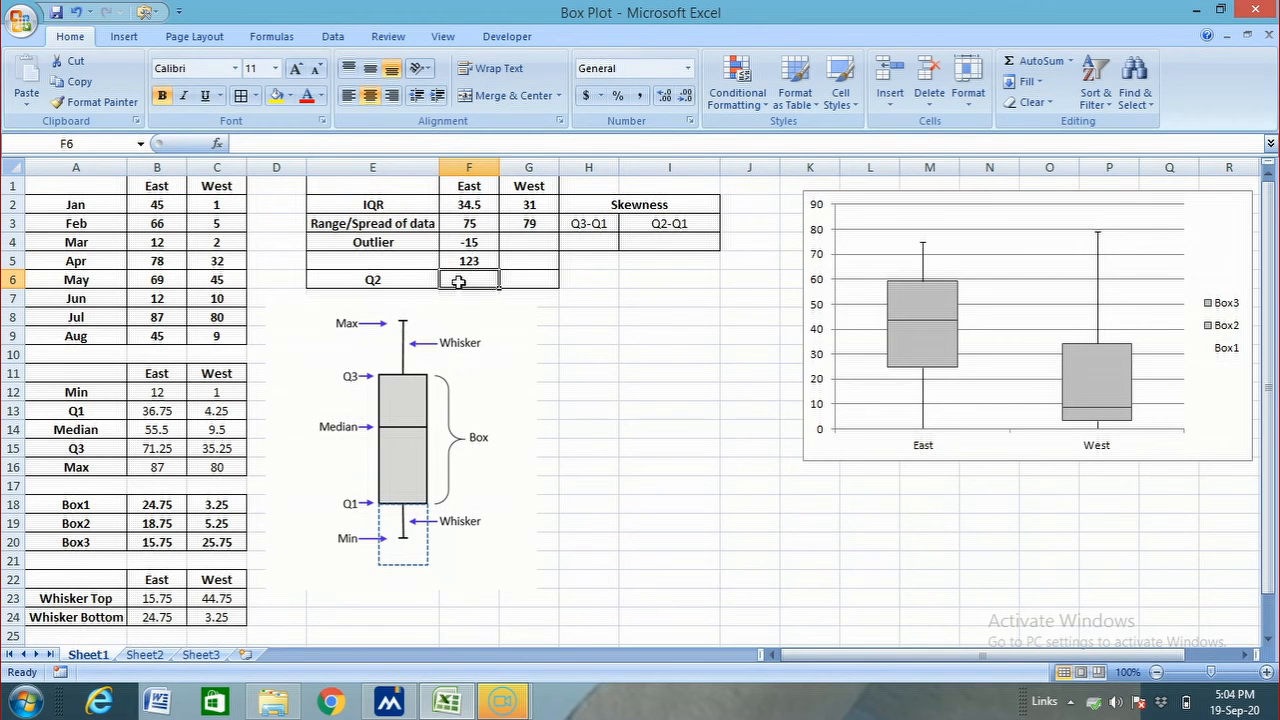
text(=qu)
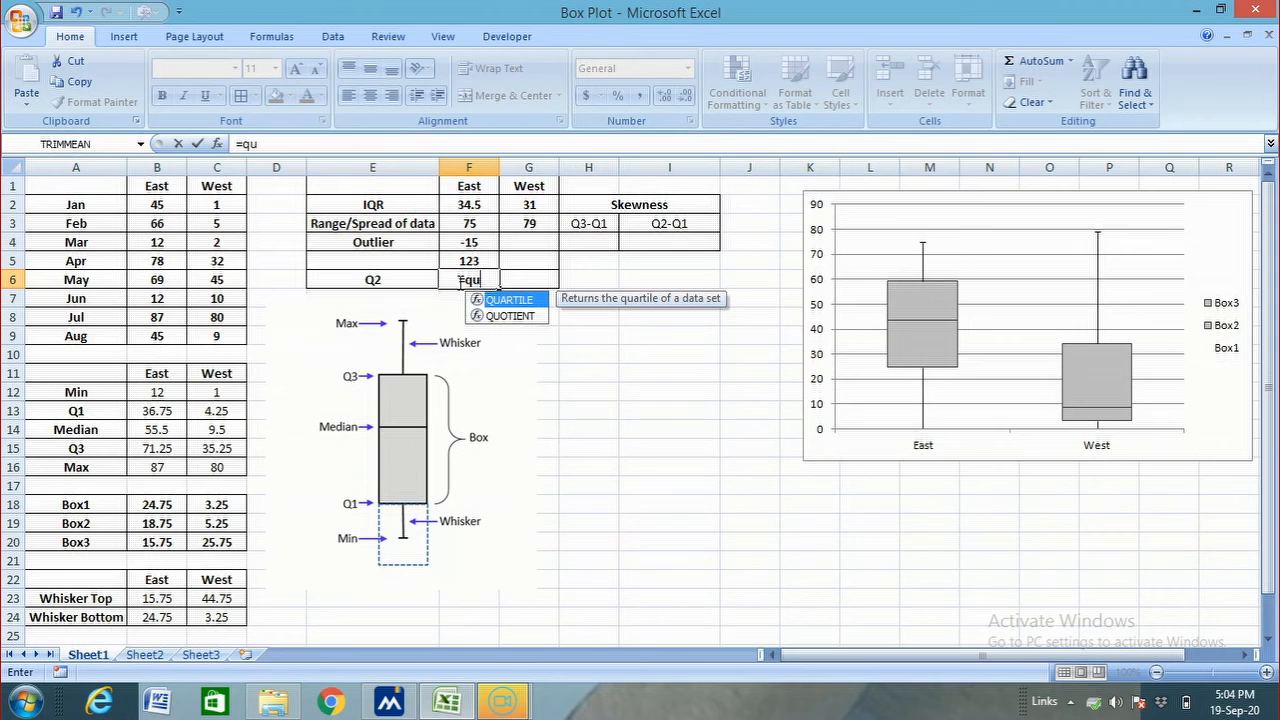
double_click(481, 300)
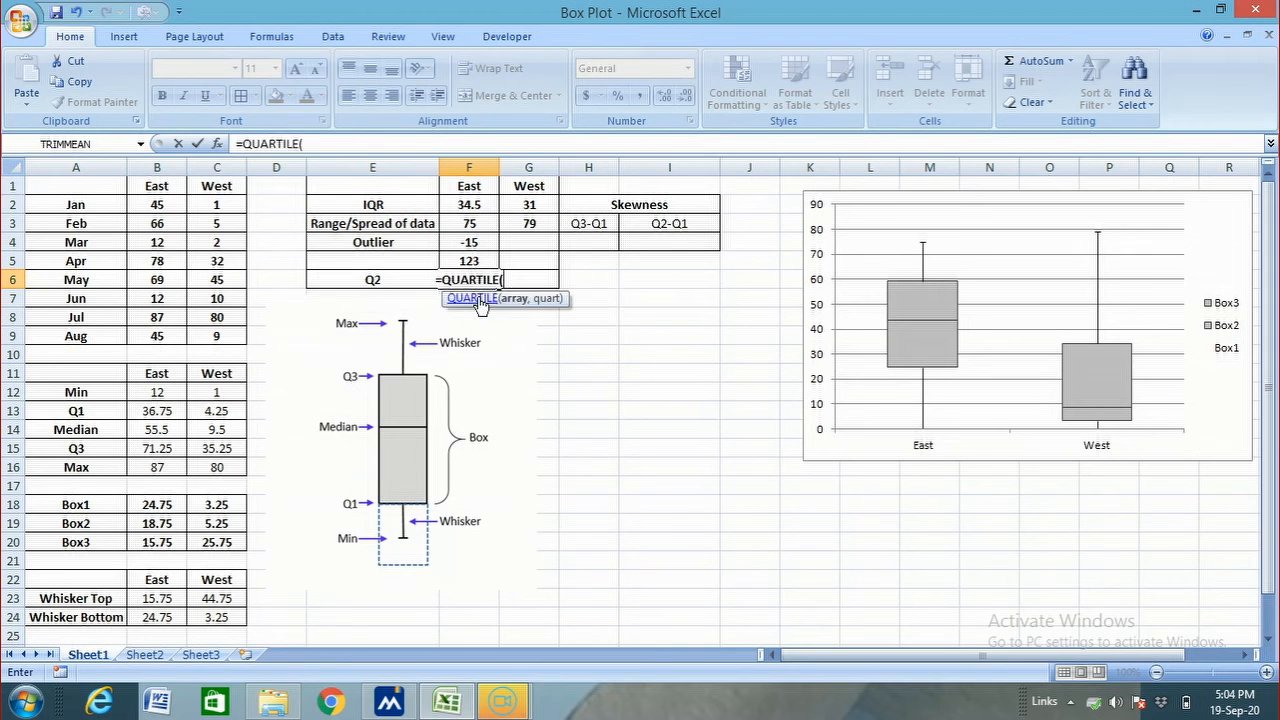
drag(157, 205, 147, 335)
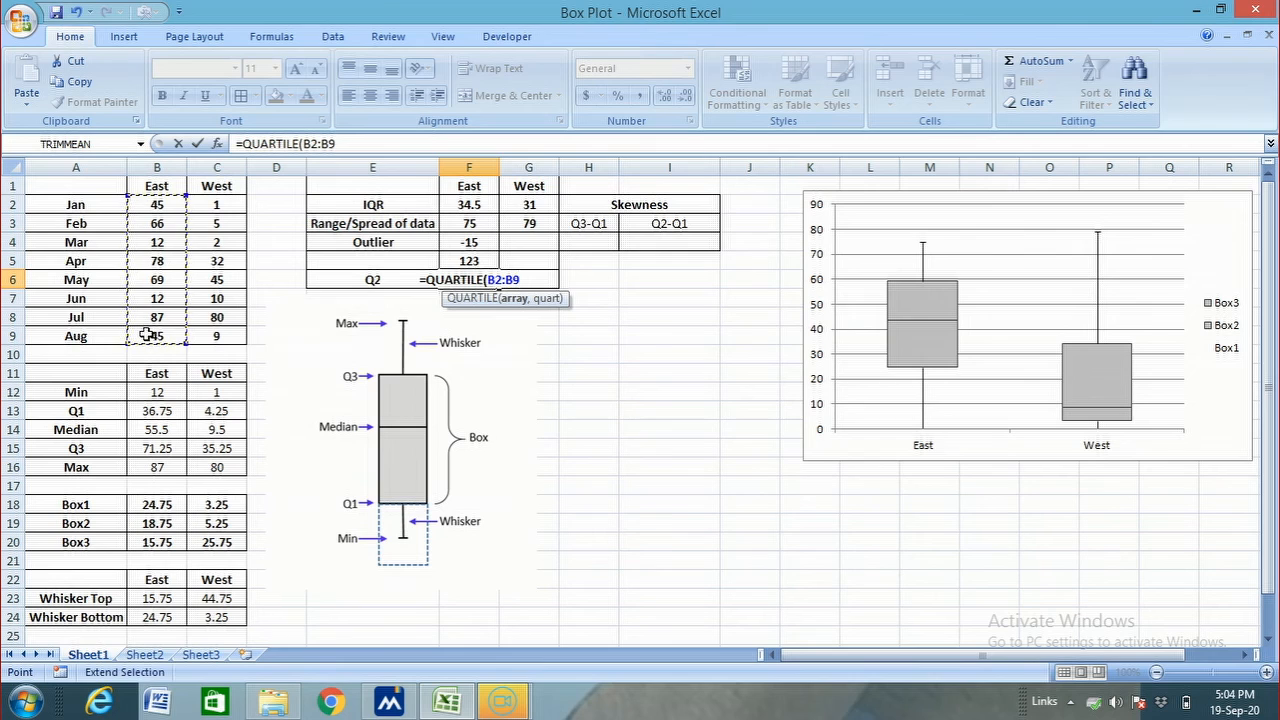
key(BackSpace)
key(BackSpace)
key(BackSpace)
key(BackSpace)
key(BackSpace)
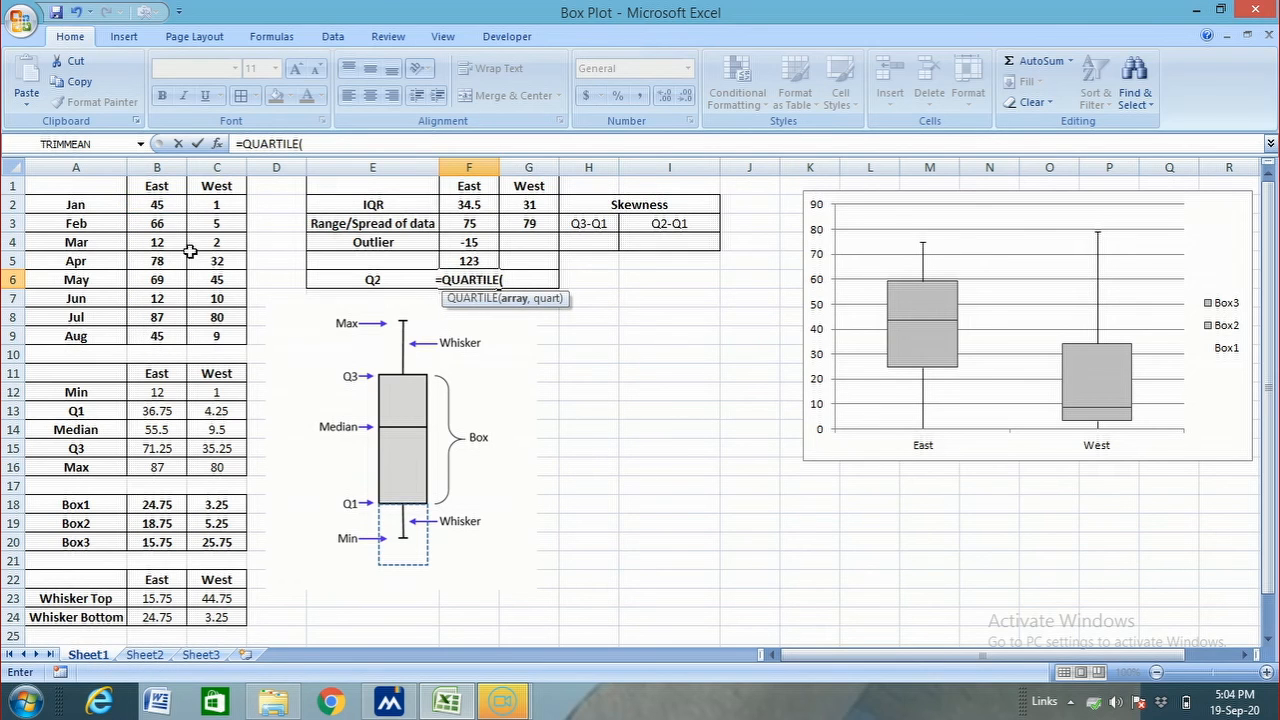
drag(138, 206, 152, 320)
text(,2)
key(ctrl+shift+Return)
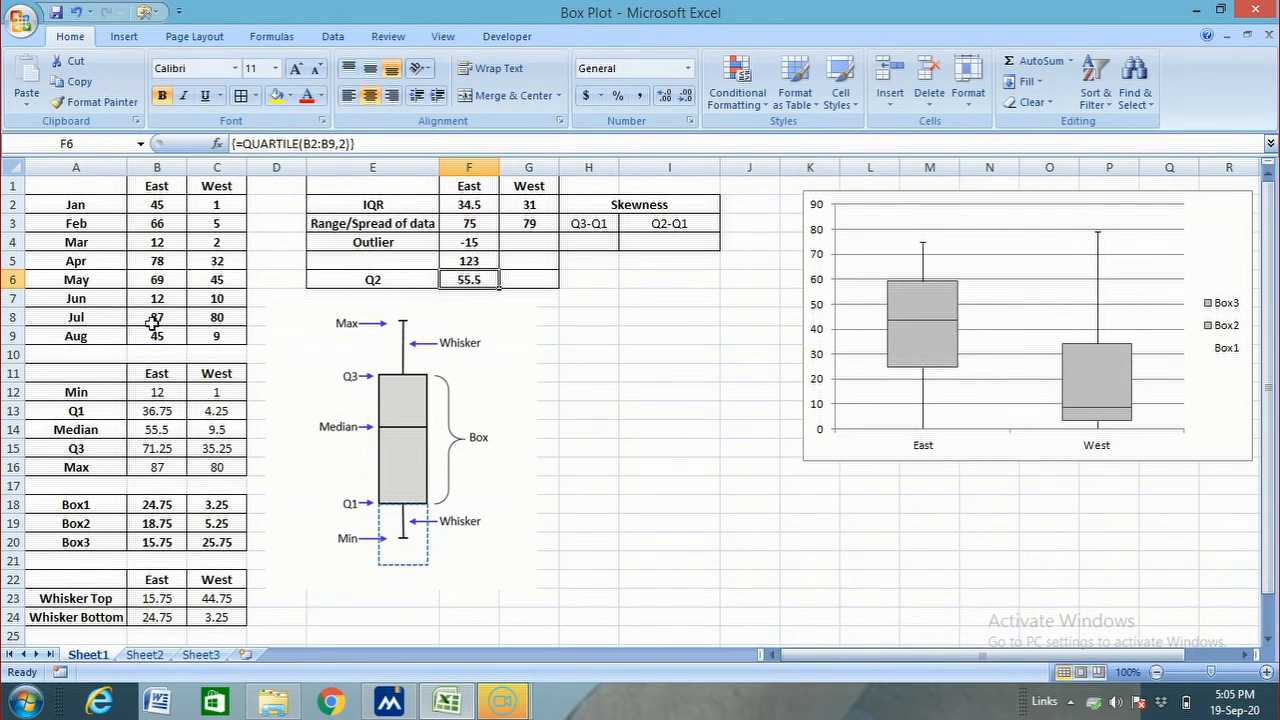
Fill the East outlier limit and Q2 formulas in F4:F6 across to the West cells G4:G6
drag(462, 245, 540, 286)
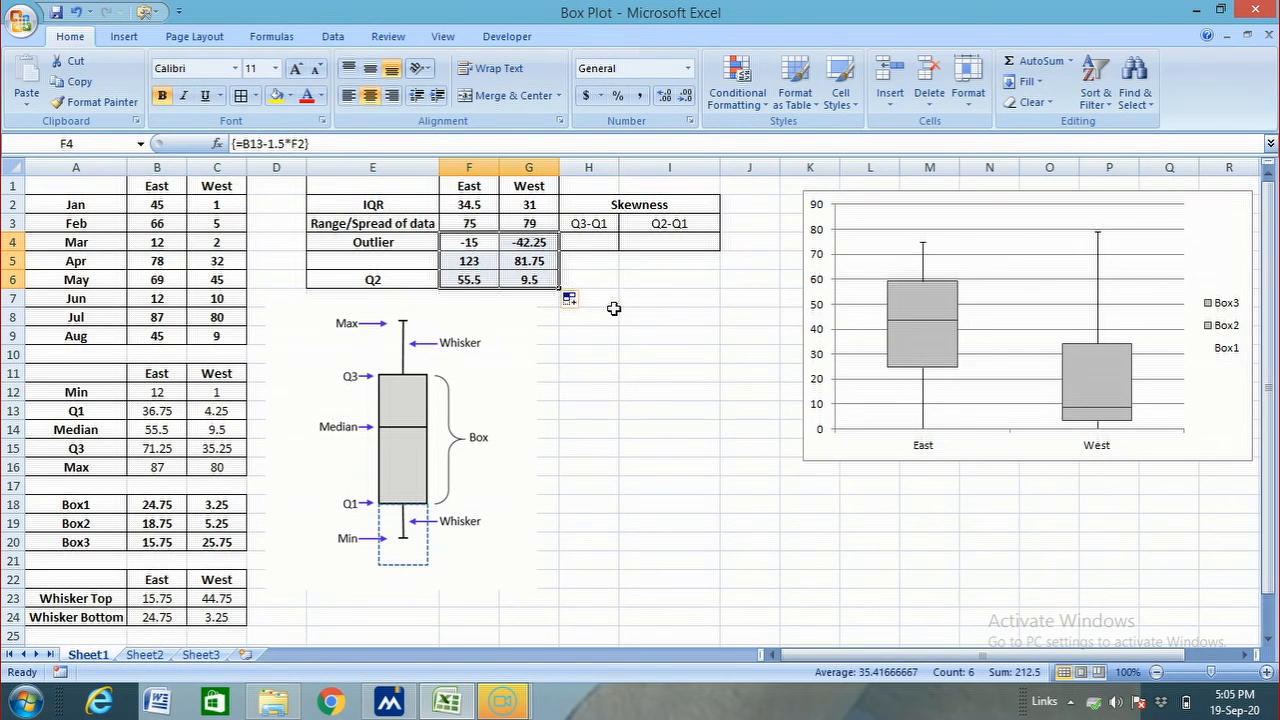
click(670, 312)
Calculate the East Q3-Q2 skewness value in H4 with the formula =B15-F6 and check the Q2-Q1 formula in I4
click(593, 246)
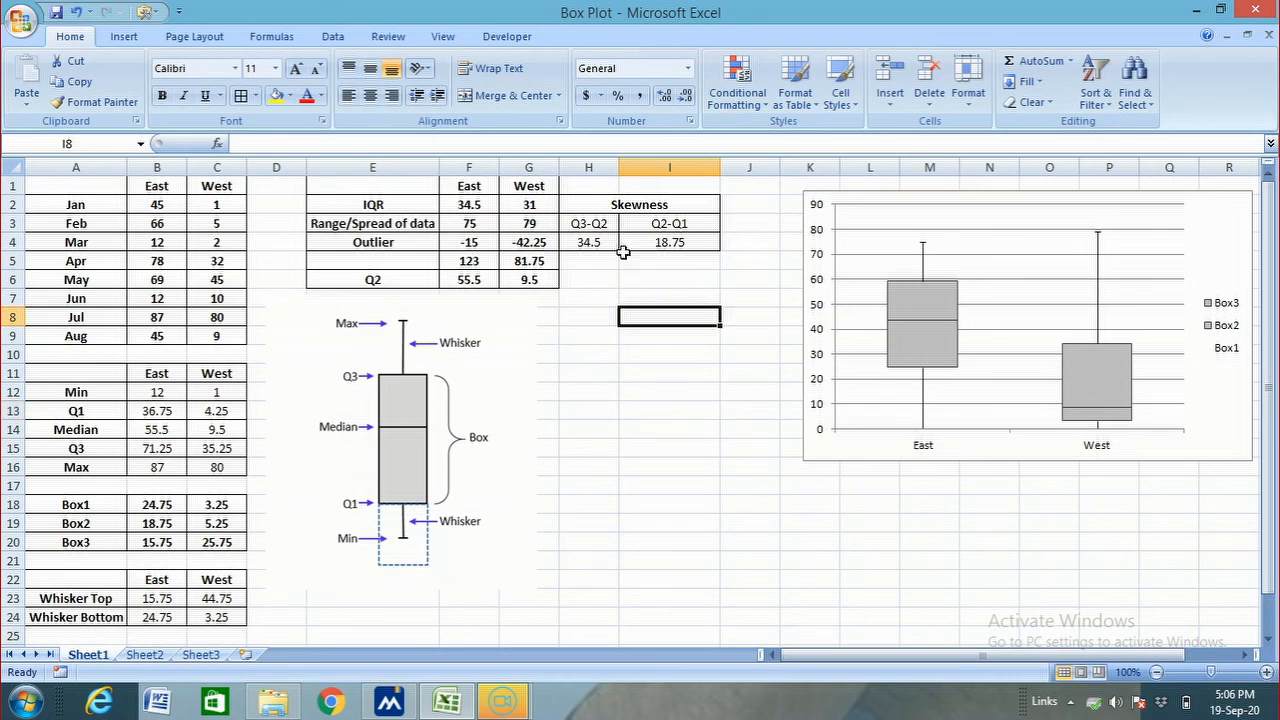
click(582, 244)
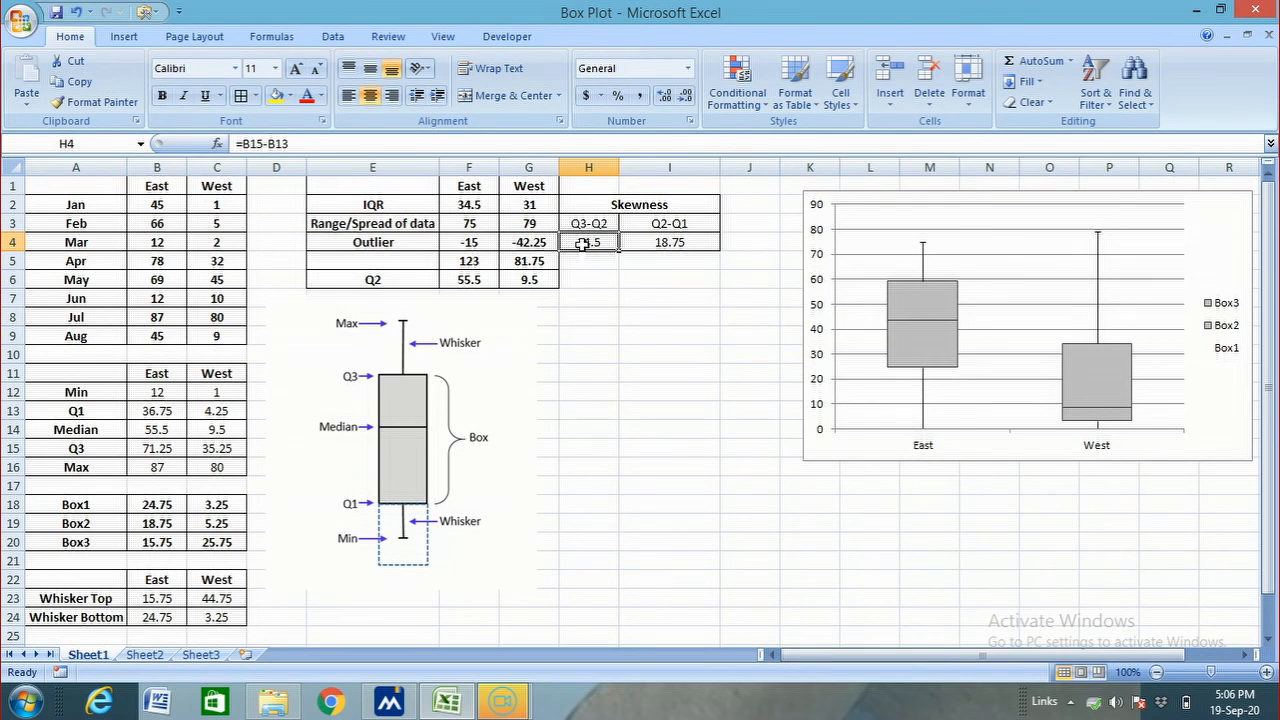
text(=)
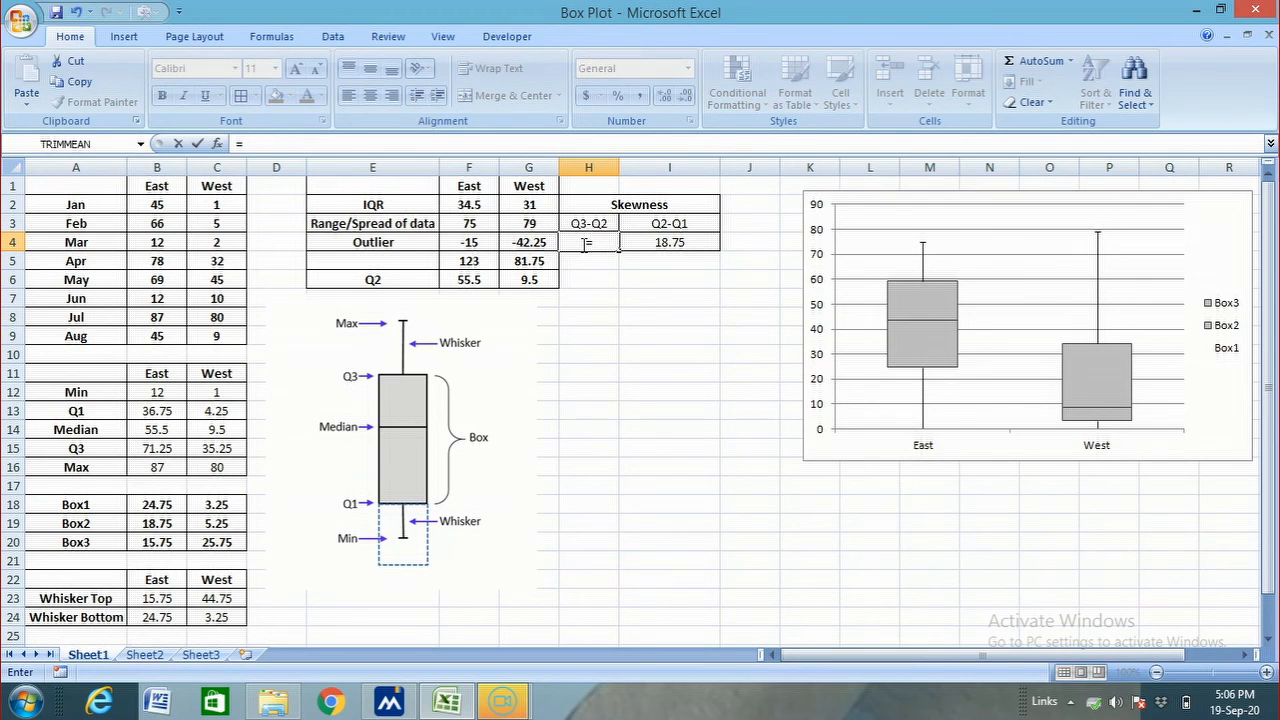
click(148, 449)
text(-)
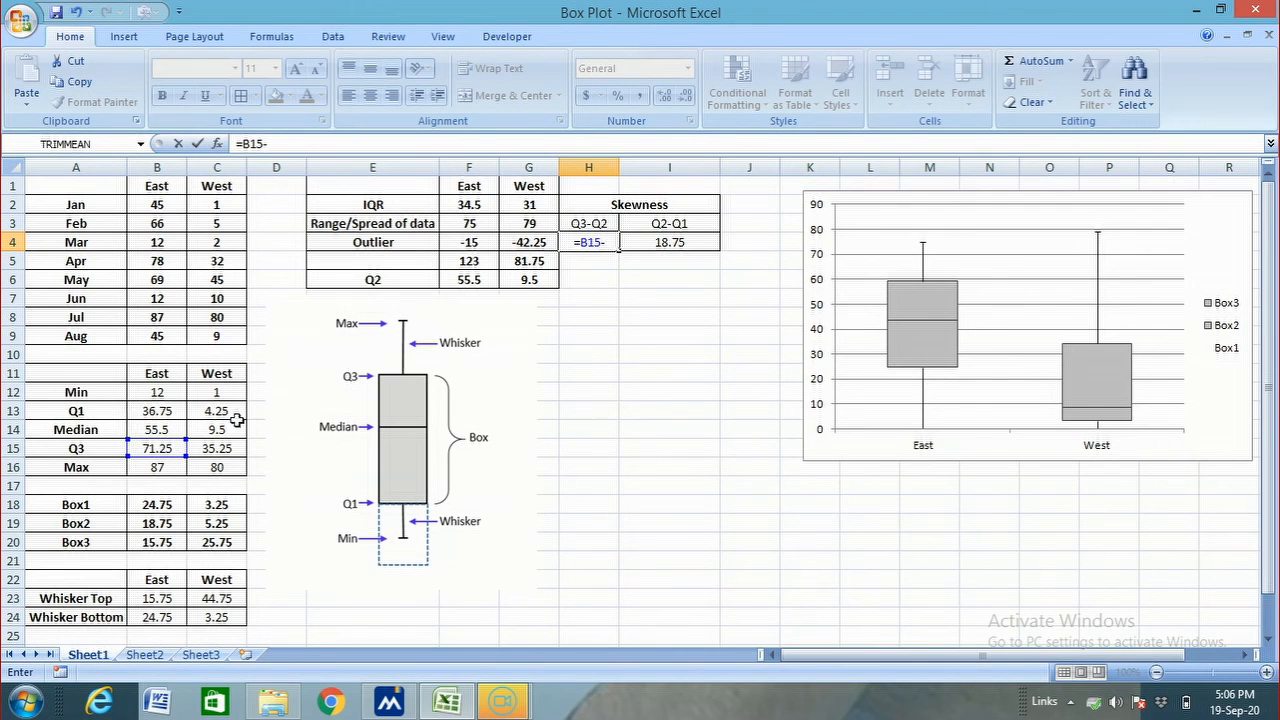
click(463, 281)
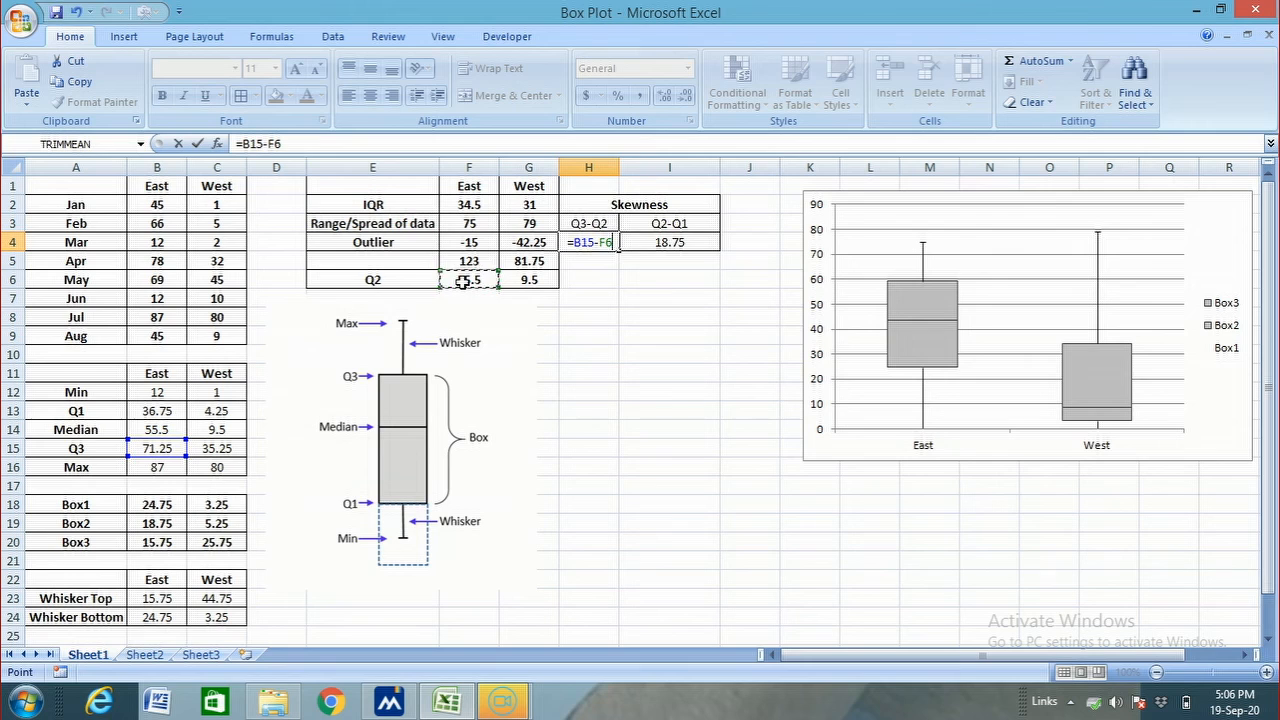
key(Return)
click(652, 316)
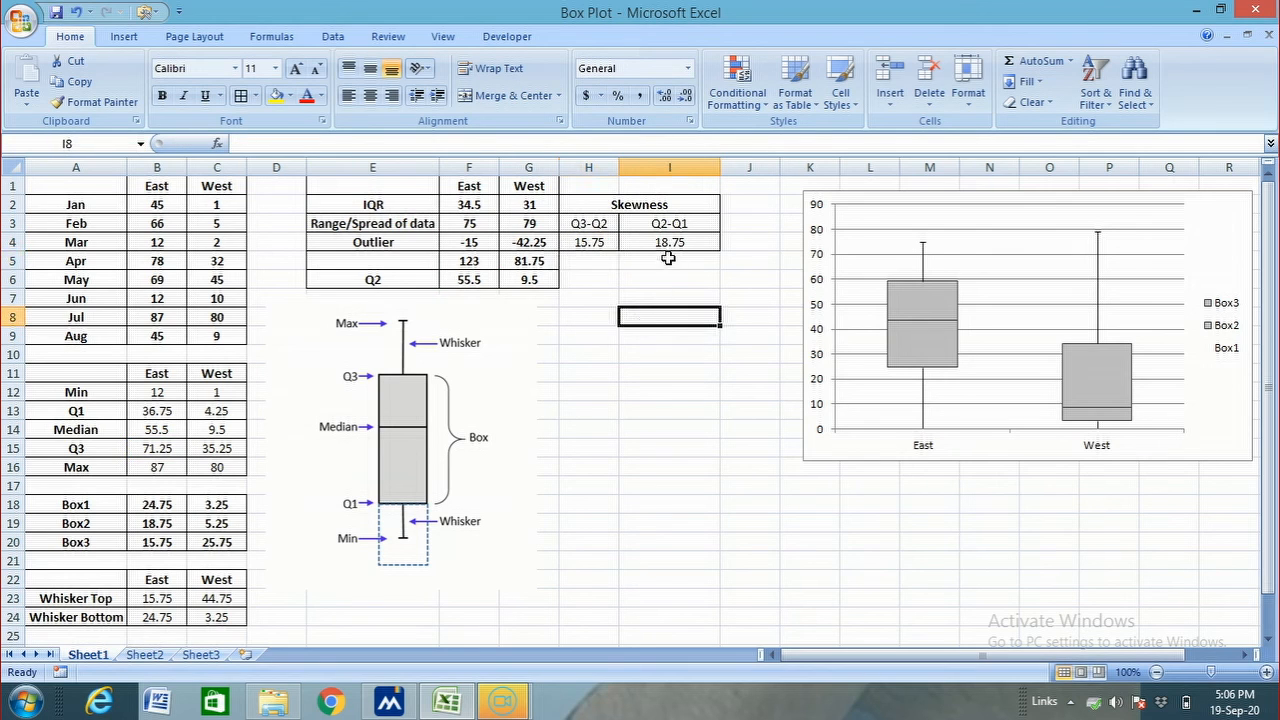
click(668, 243)
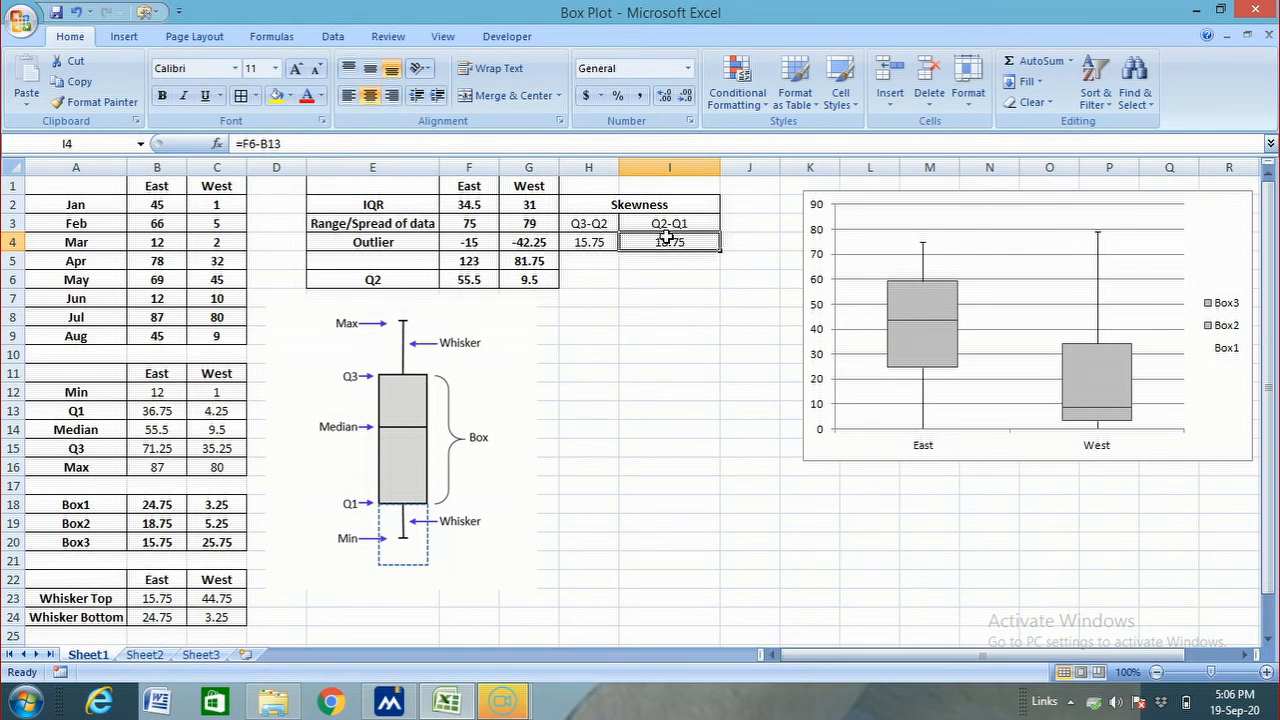
click(677, 296)
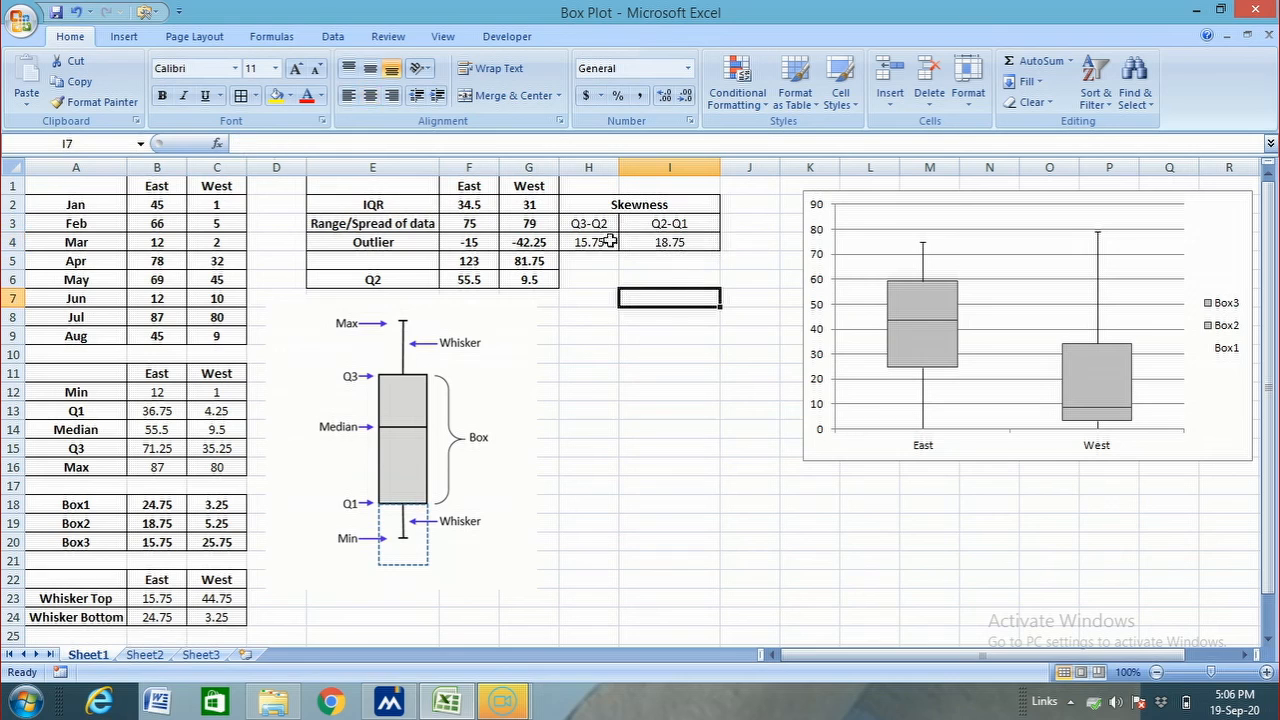